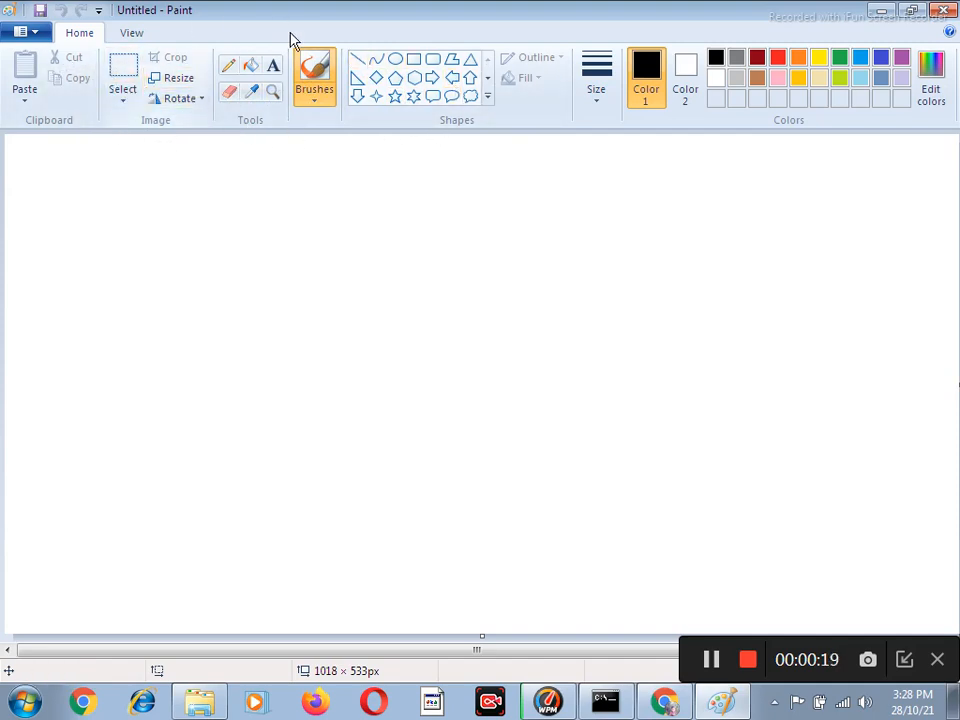
Draw a small upright ellipse on the canvas and a rectangle about 106 × 79 px to its right.
{"action": "left_click", "coordinate": [395, 59]}
{"action": "left_click_drag", "start_coordinate": [324, 176], "coordinate": [379, 240]}
{"action": "left_click", "coordinate": [414, 59]}
{"action": "left_click_drag", "start_coordinate": [470, 163], "coordinate": [571, 238]}
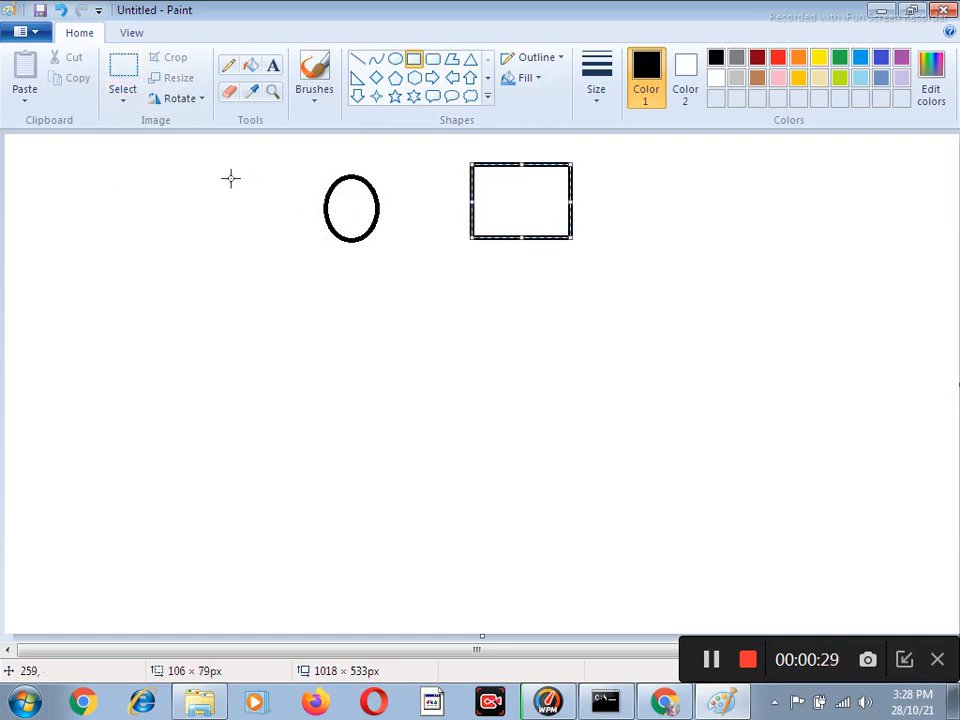
Move the ellipse and the rectangle to the left part of the canvas, side by side and slightly lower.
{"action": "left_click", "coordinate": [123, 72]}
{"action": "left_click_drag", "start_coordinate": [317, 168], "coordinate": [399, 246]}
{"action": "left_click_drag", "start_coordinate": [351, 207], "coordinate": [114, 232]}
{"action": "left_click_drag", "start_coordinate": [446, 154], "coordinate": [615, 253]}
{"action": "left_click_drag", "start_coordinate": [536, 193], "coordinate": [262, 240]}
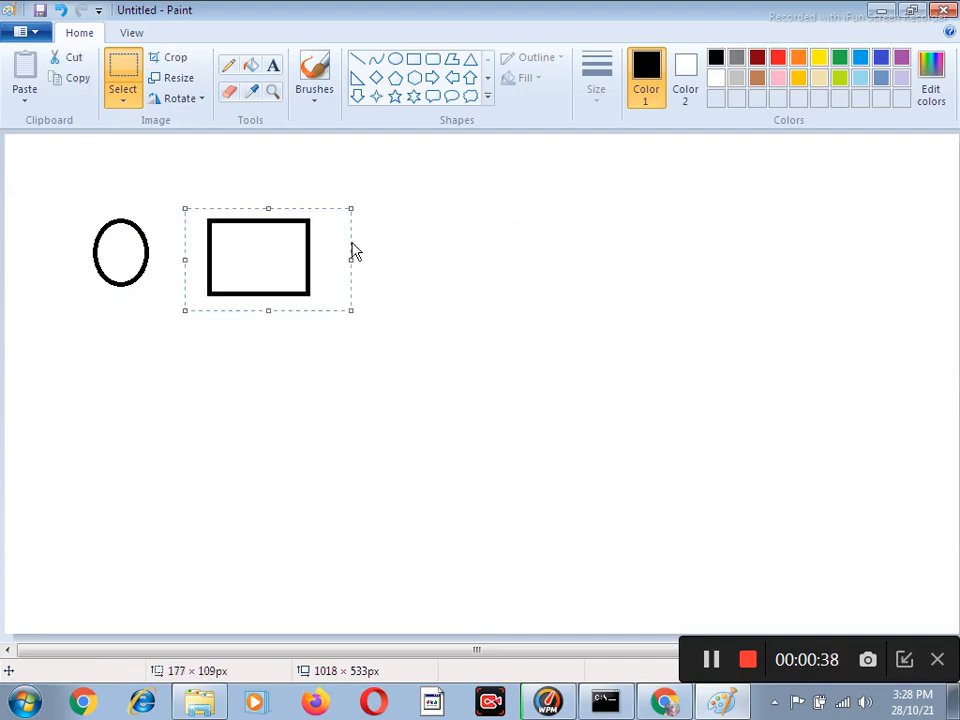
Draw a triangle taller and wider than the rectangle to its right, and undo the extra triangle overlapping the rectangle.
{"action": "left_click", "coordinate": [470, 60]}
{"action": "left_click_drag", "start_coordinate": [424, 190], "coordinate": [549, 303]}
{"action": "left_click_drag", "start_coordinate": [195, 200], "coordinate": [279, 292]}
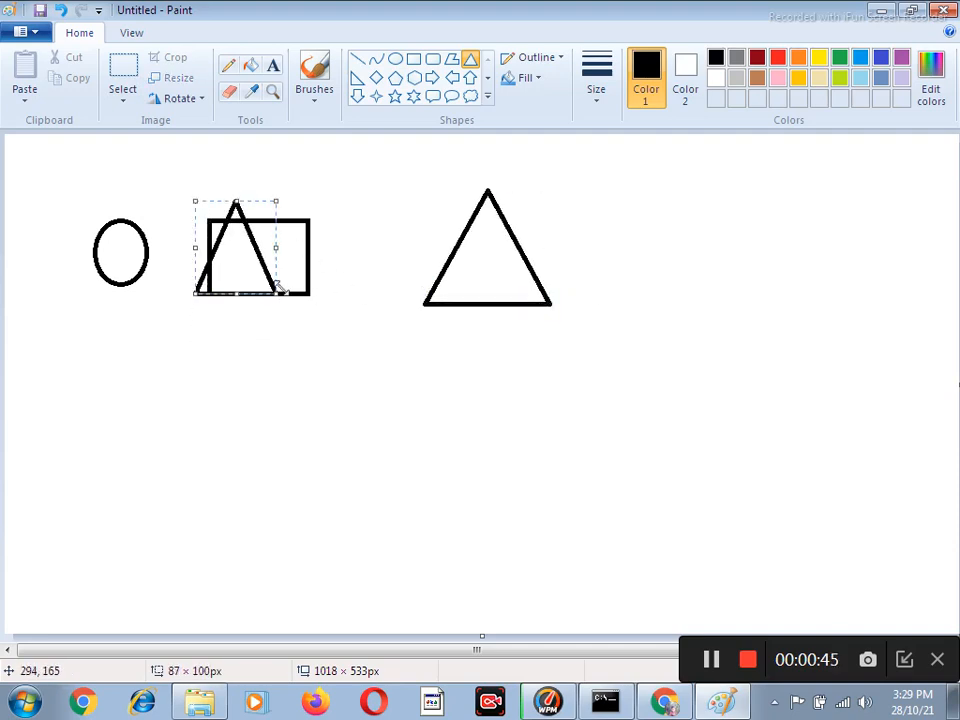
{"action": "key", "text": "ctrl+z"}
Move the rectangle directly beneath the triangle's base, using transparent selection so the triangle stays uncovered.
{"action": "left_click", "coordinate": [125, 90]}
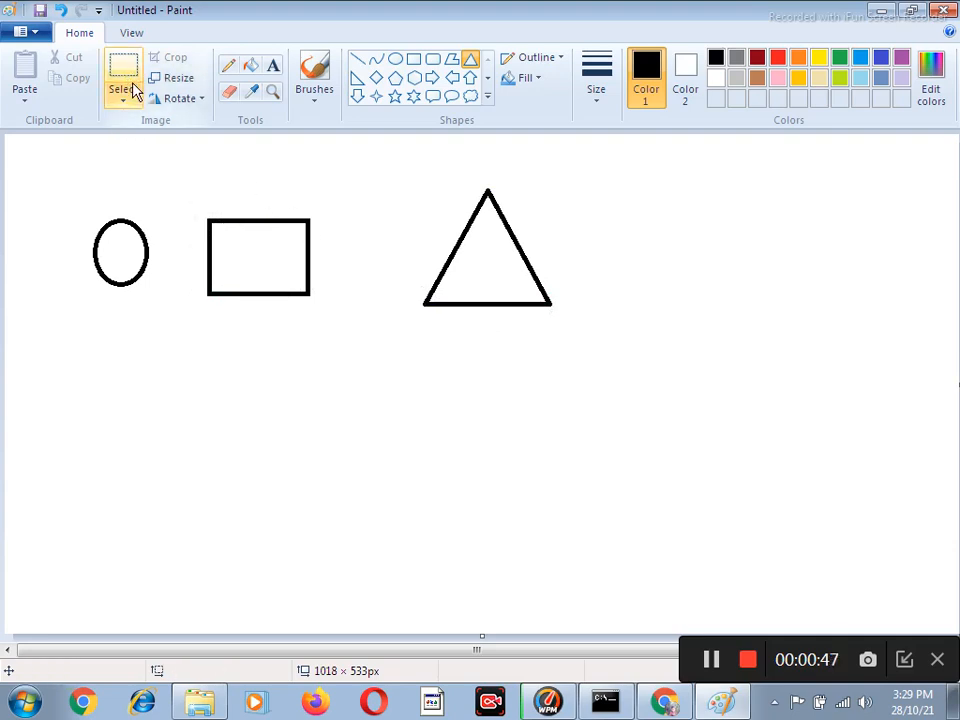
{"action": "left_click_drag", "start_coordinate": [194, 196], "coordinate": [338, 333]}
{"action": "left_click_drag", "start_coordinate": [251, 261], "coordinate": [474, 354]}
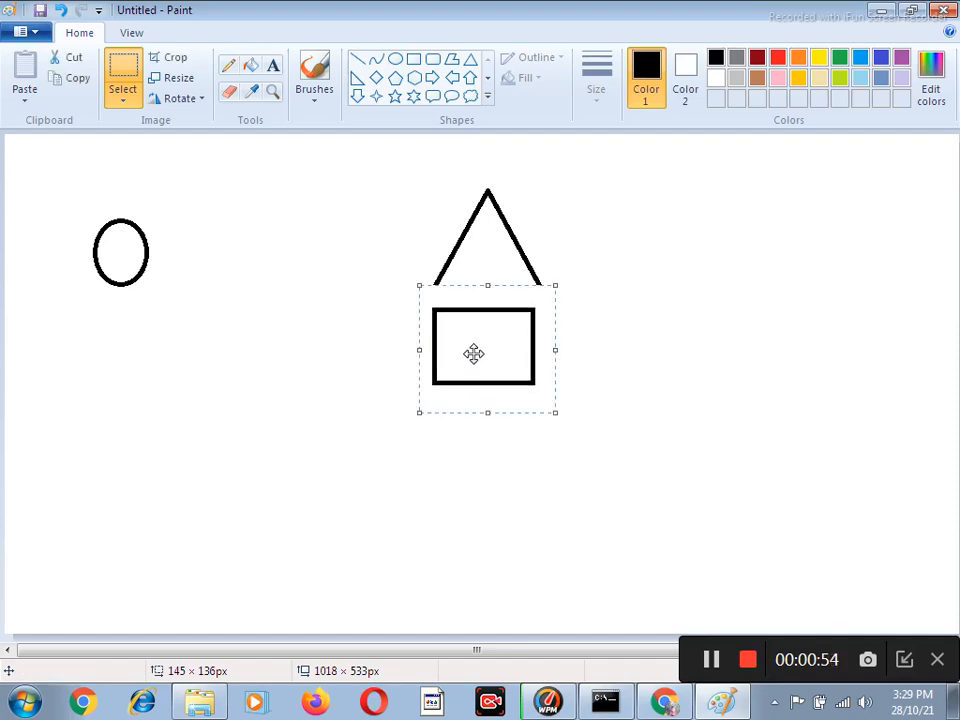
{"action": "left_click", "coordinate": [124, 97]}
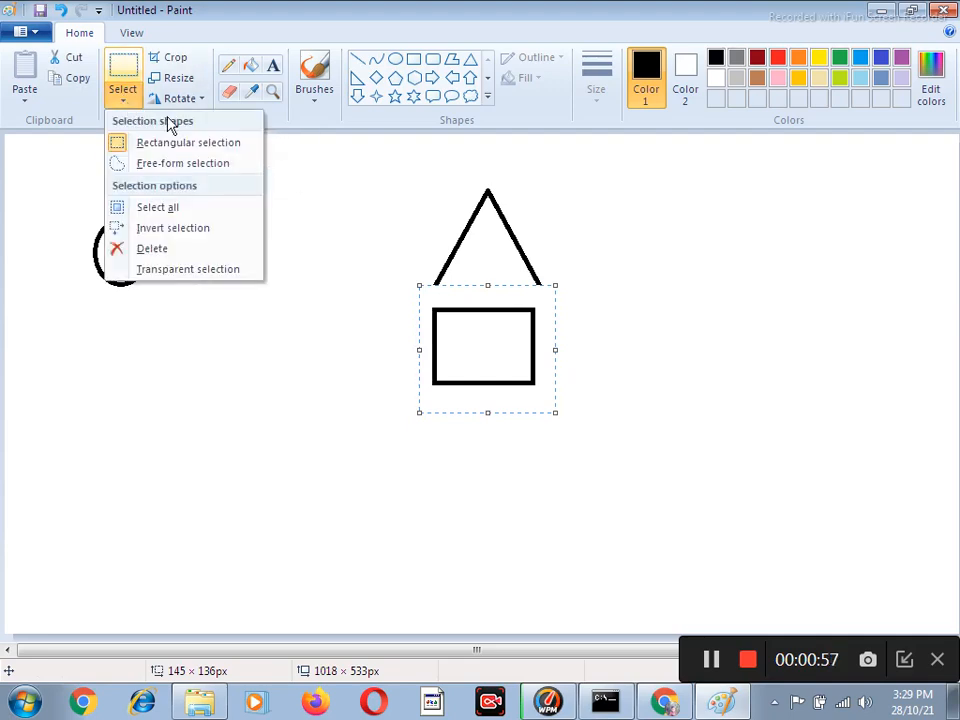
{"action": "left_click", "coordinate": [216, 269]}
{"action": "left_click_drag", "start_coordinate": [470, 351], "coordinate": [476, 347]}
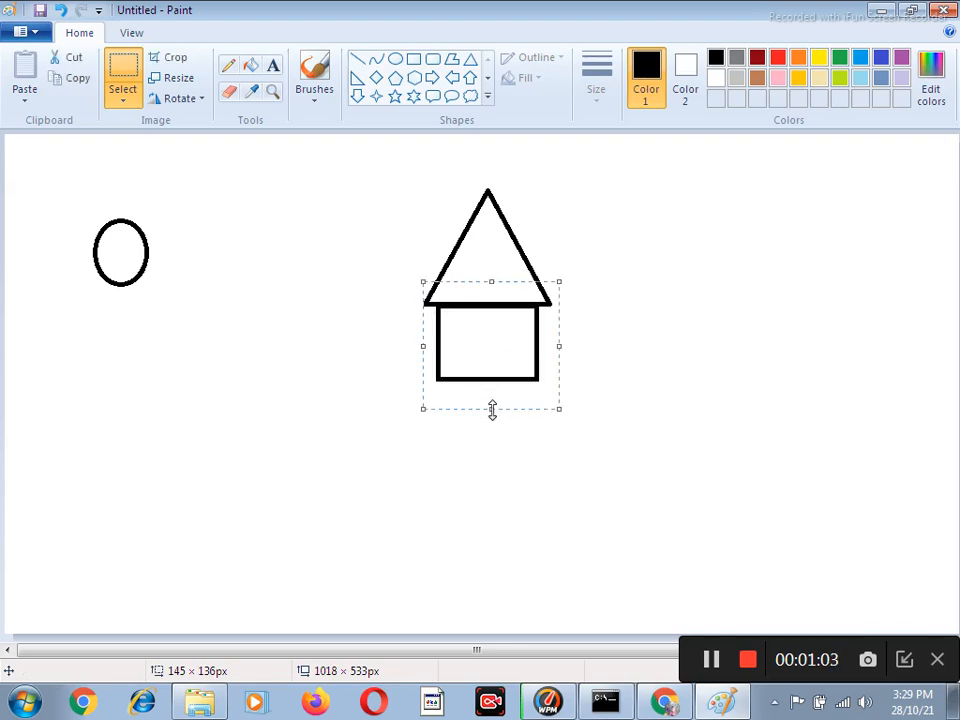
Stretch the selected rectangle to nearly the triangle's base width and align its upper edge with that base.
{"action": "left_click_drag", "start_coordinate": [492, 408], "coordinate": [514, 493]}
{"action": "left_click_drag", "start_coordinate": [561, 392], "coordinate": [577, 390]}
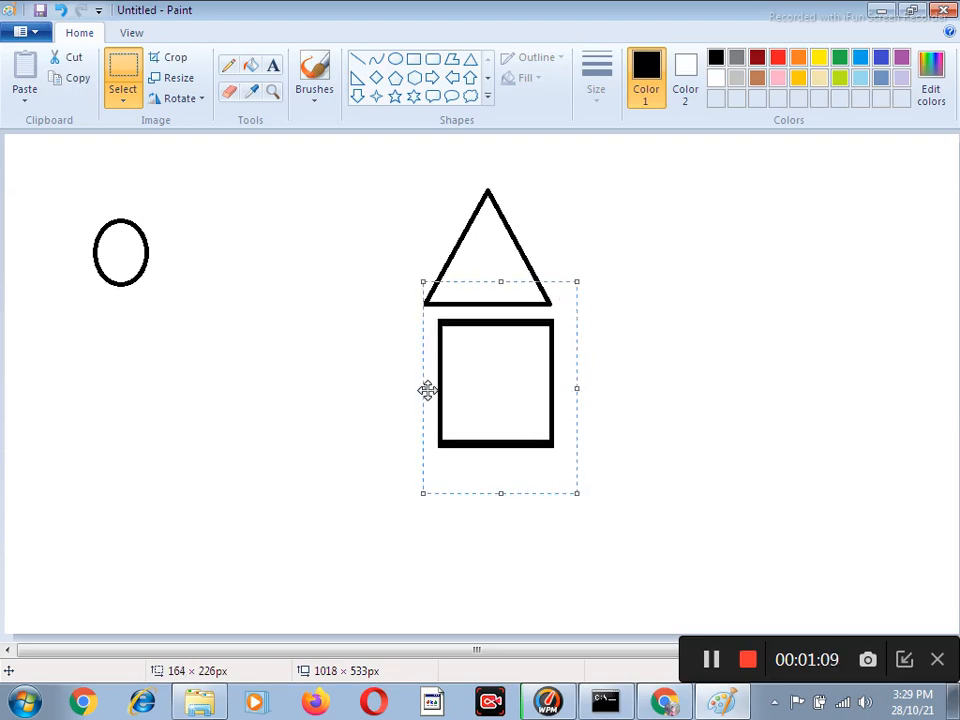
{"action": "left_click_drag", "start_coordinate": [421, 389], "coordinate": [414, 390]}
{"action": "left_click_drag", "start_coordinate": [497, 392], "coordinate": [495, 379]}
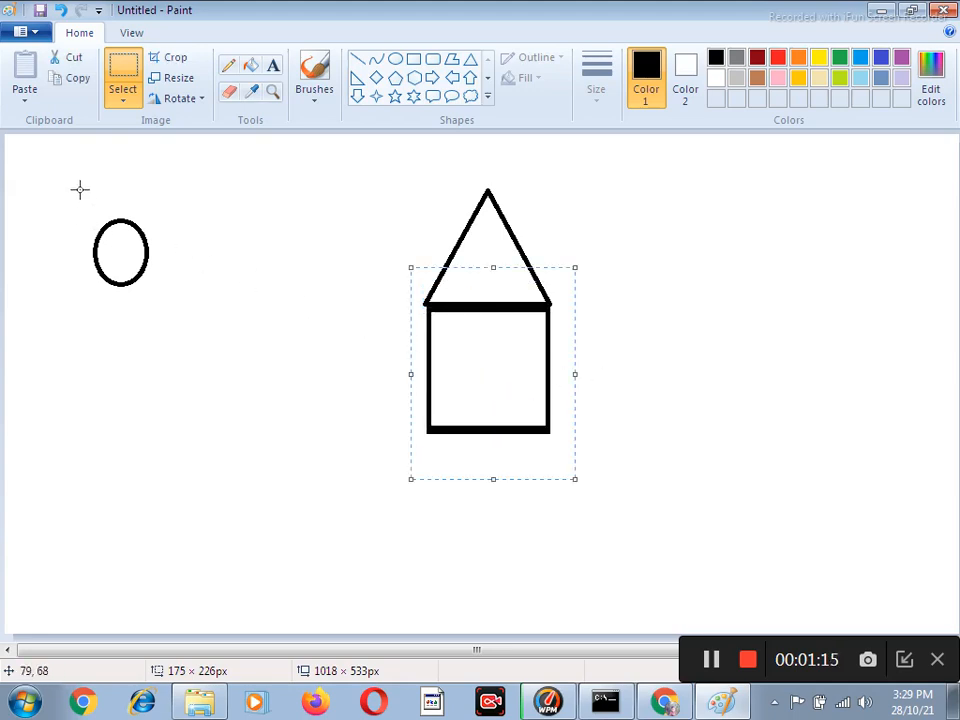
Move the ellipse into the middle of the triangle as a gable window.
{"action": "left_click_drag", "start_coordinate": [75, 203], "coordinate": [161, 302]}
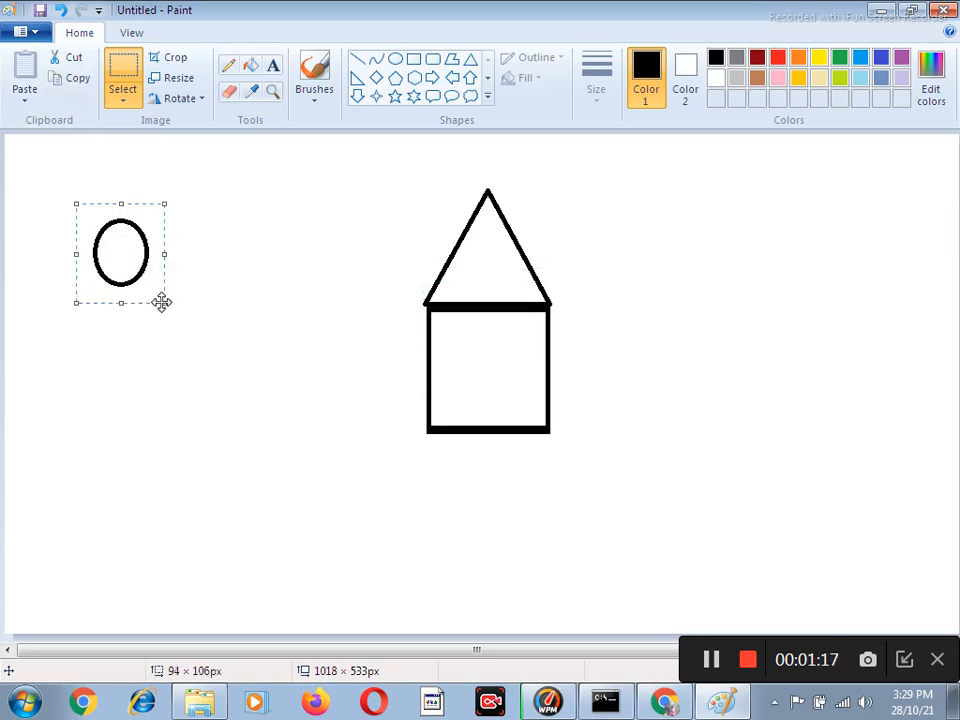
{"action": "left_click_drag", "start_coordinate": [138, 247], "coordinate": [498, 262]}
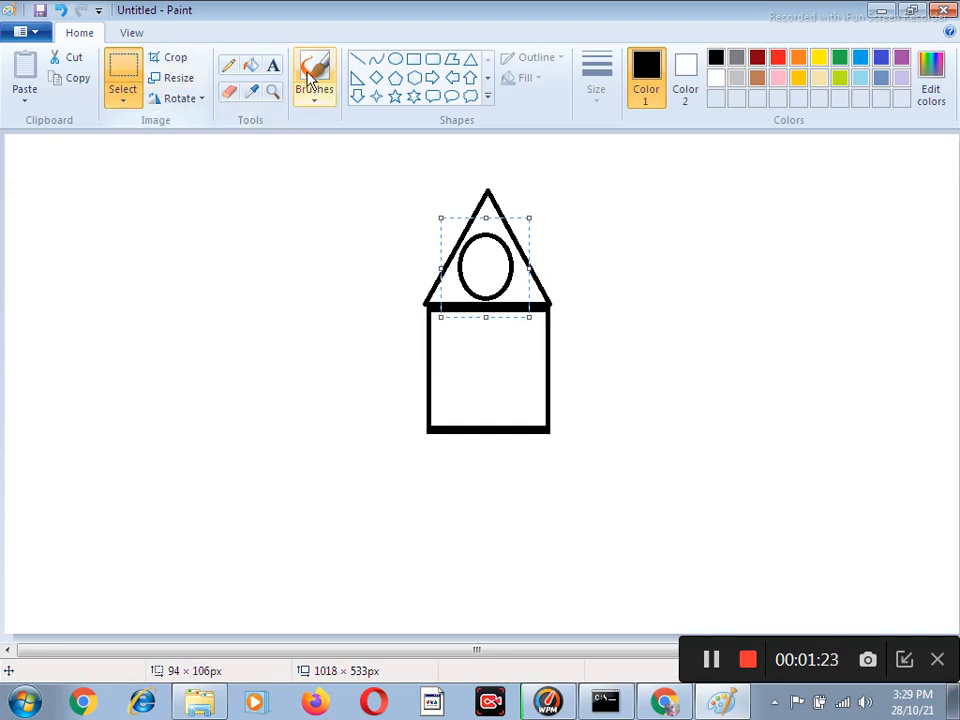
Draw straight lines for the long roof extending right from the triangle, the right side wall, and a ground line about 438 px long.
{"action": "left_click", "coordinate": [358, 60]}
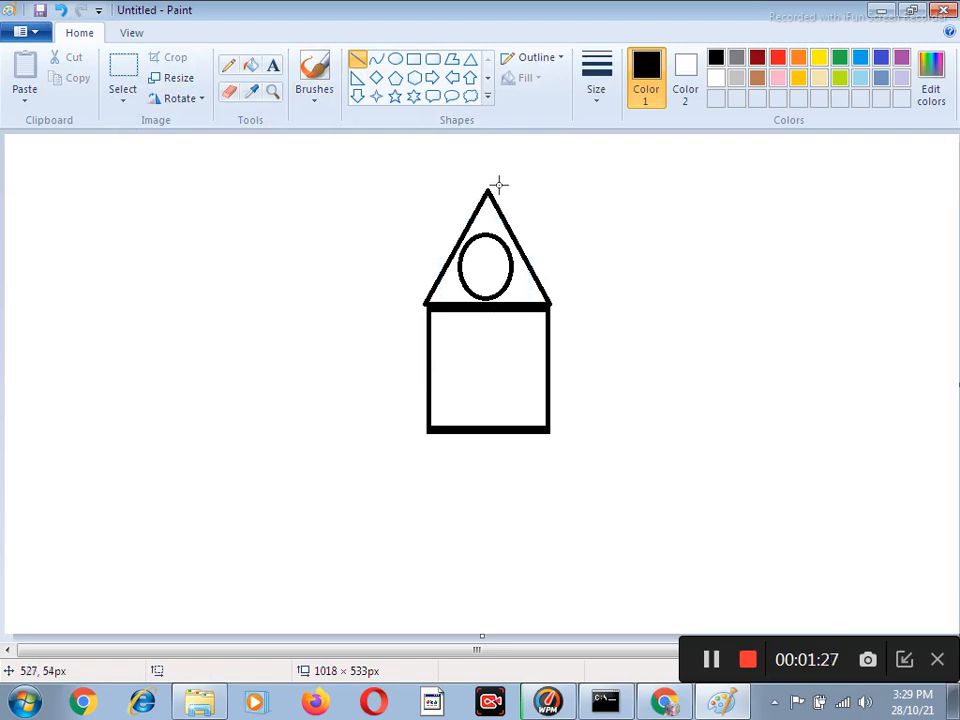
{"action": "left_click_drag", "start_coordinate": [488, 189], "coordinate": [788, 227]}
{"action": "key", "text": "ctrl+z"}
{"action": "left_click_drag", "start_coordinate": [487, 187], "coordinate": [757, 207]}
{"action": "left_click_drag", "start_coordinate": [550, 300], "coordinate": [831, 291]}
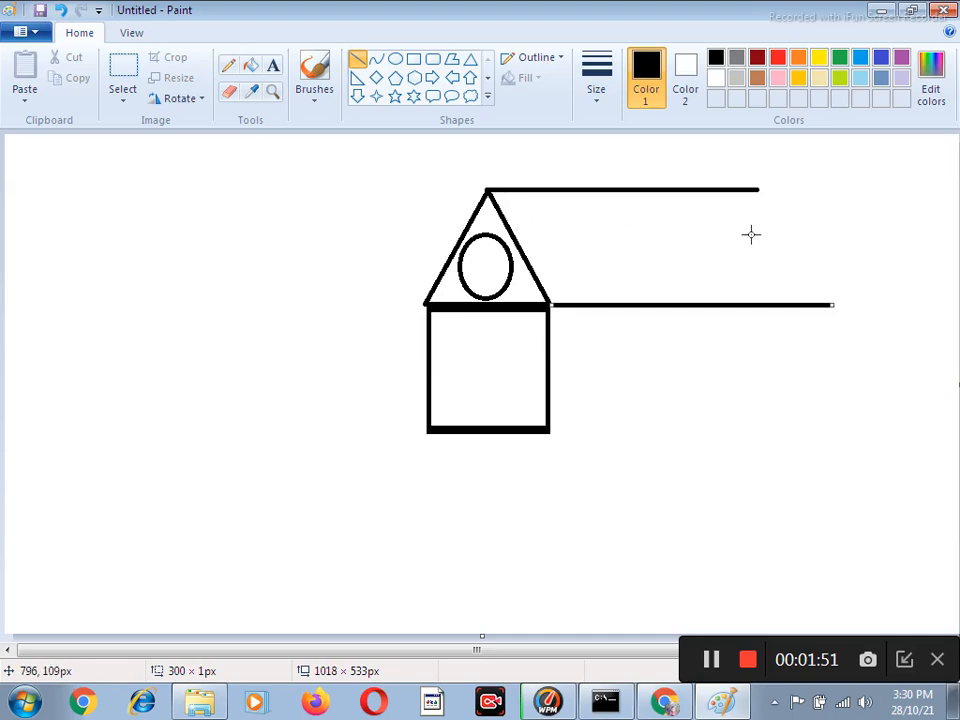
{"action": "left_click_drag", "start_coordinate": [755, 189], "coordinate": [845, 449]}
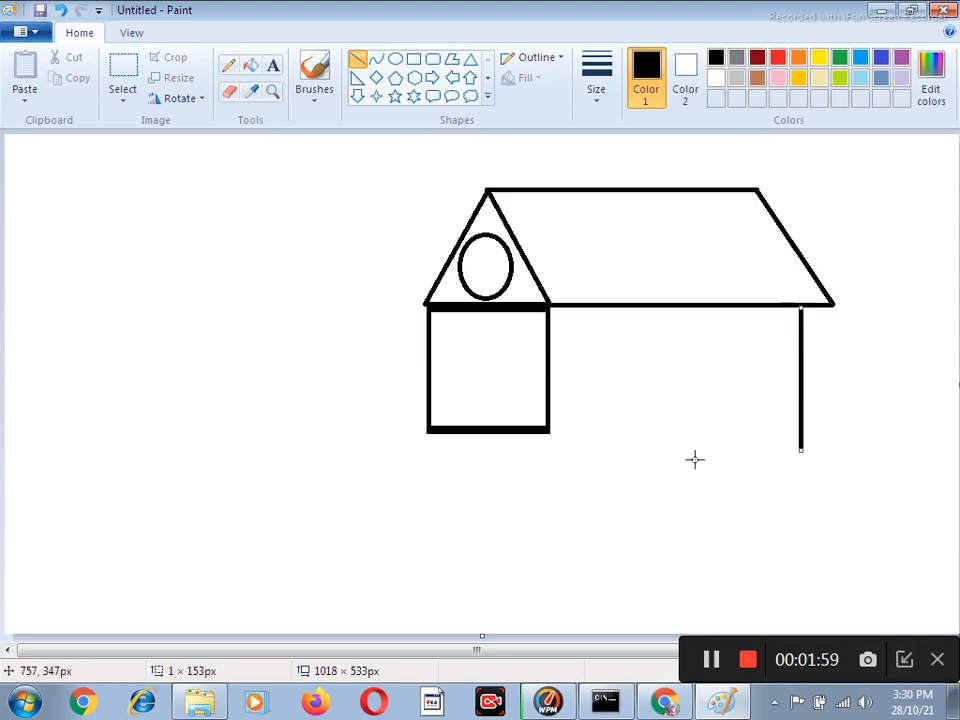
{"action": "left_click_drag", "start_coordinate": [547, 431], "coordinate": [954, 461]}
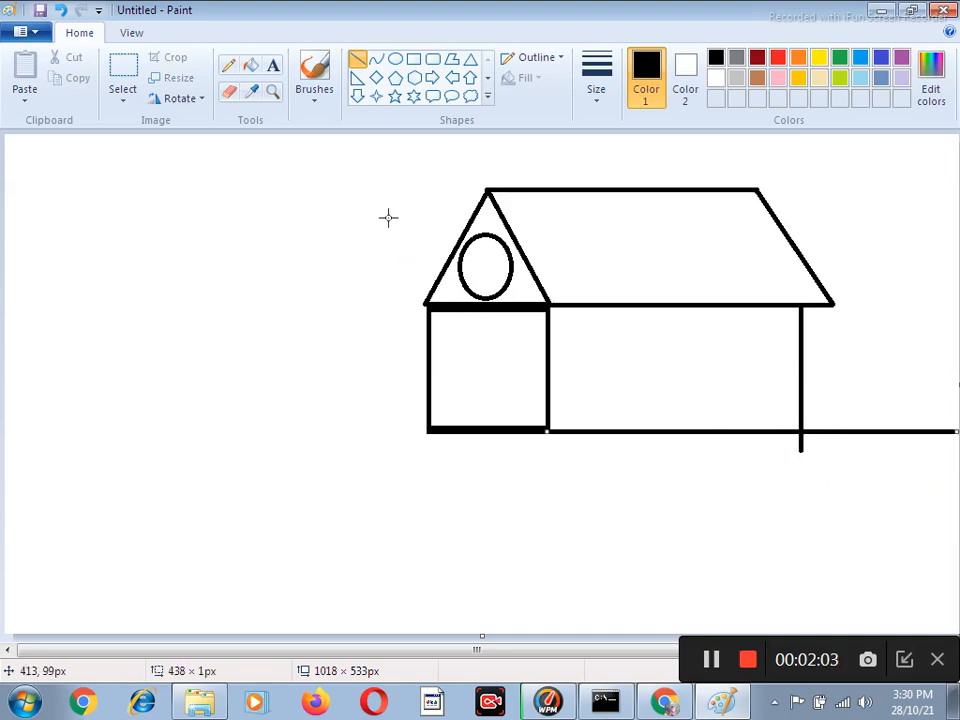
Erase the part of the right side wall that sticks out below the ground line.
{"action": "left_click", "coordinate": [229, 94]}
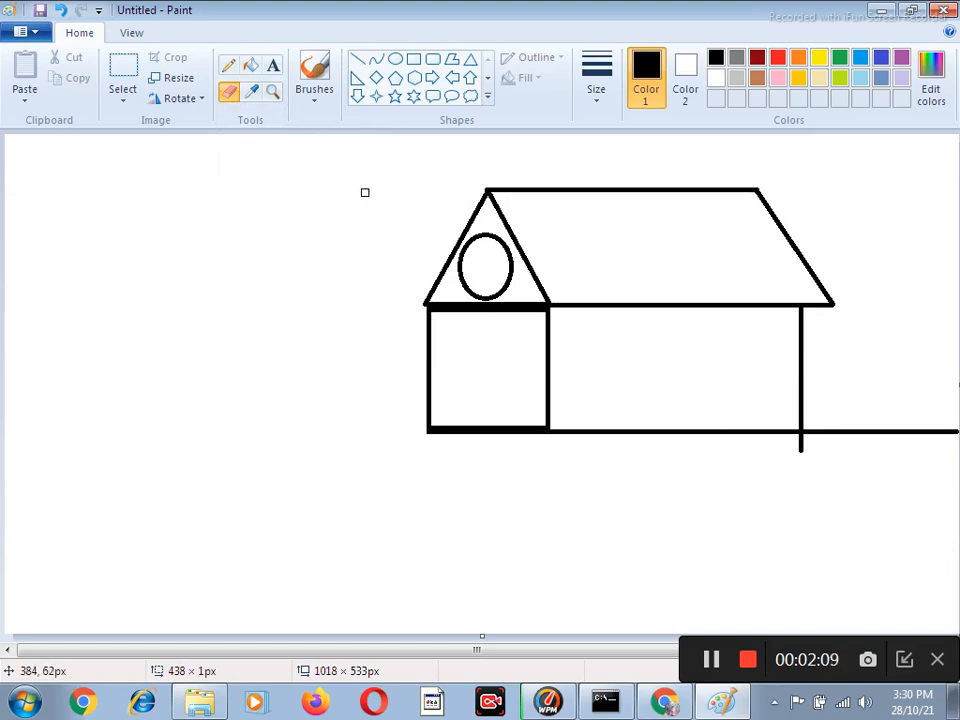
{"action": "key", "text": "ctrl+plus"}
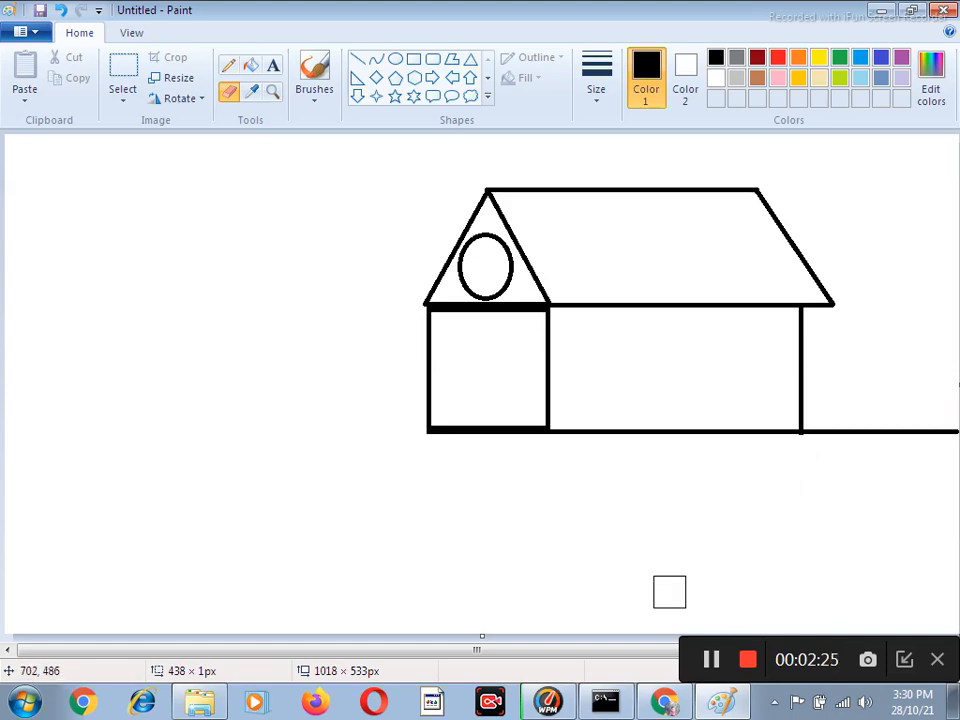
Draw a door and a window about 125 × 87 px on the long wall, and a door about 54 × 95 px on the gable front.
{"action": "left_click", "coordinate": [414, 60]}
{"action": "left_click_drag", "start_coordinate": [570, 319], "coordinate": [619, 430]}
{"action": "left_click_drag", "start_coordinate": [665, 333], "coordinate": [734, 408]}
{"action": "left_click_drag", "start_coordinate": [672, 370], "coordinate": [671, 392]}
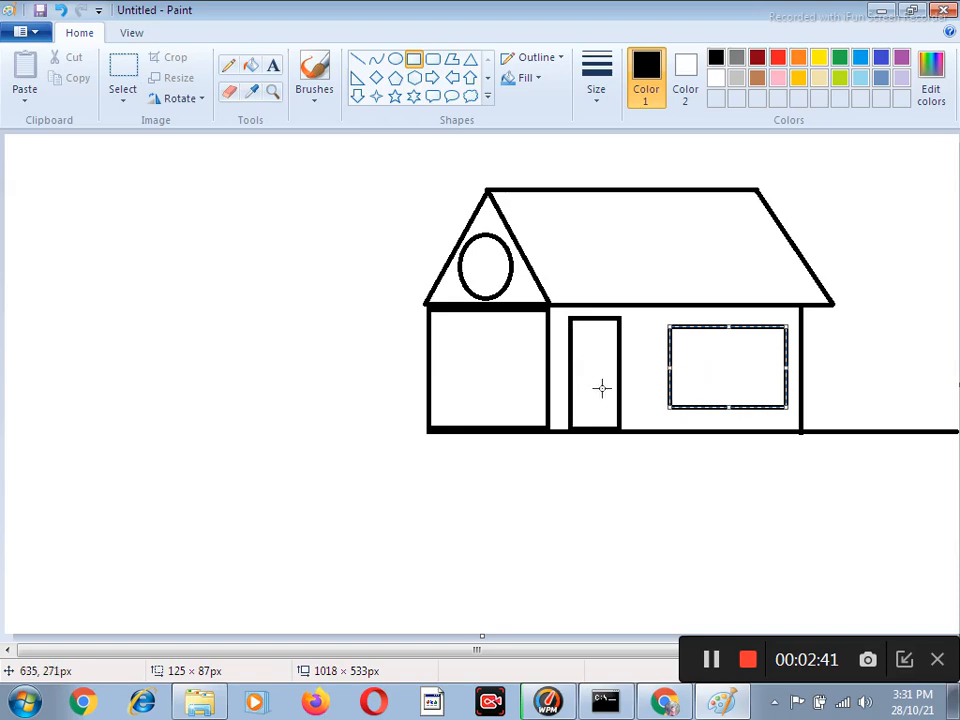
{"action": "left_click_drag", "start_coordinate": [466, 335], "coordinate": [517, 426]}
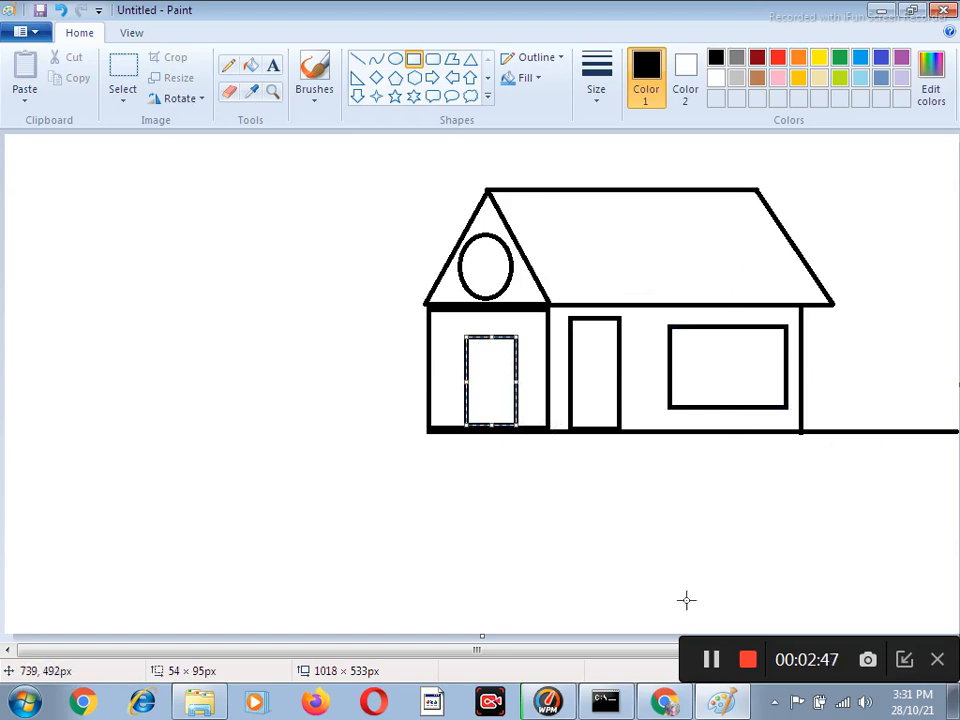
Draw a lower side roof left of the gable, with a horizontal ridge, two slopes from its left end, and a short eave to the house.
{"action": "left_click_drag", "start_coordinate": [600, 649], "coordinate": [648, 651]}
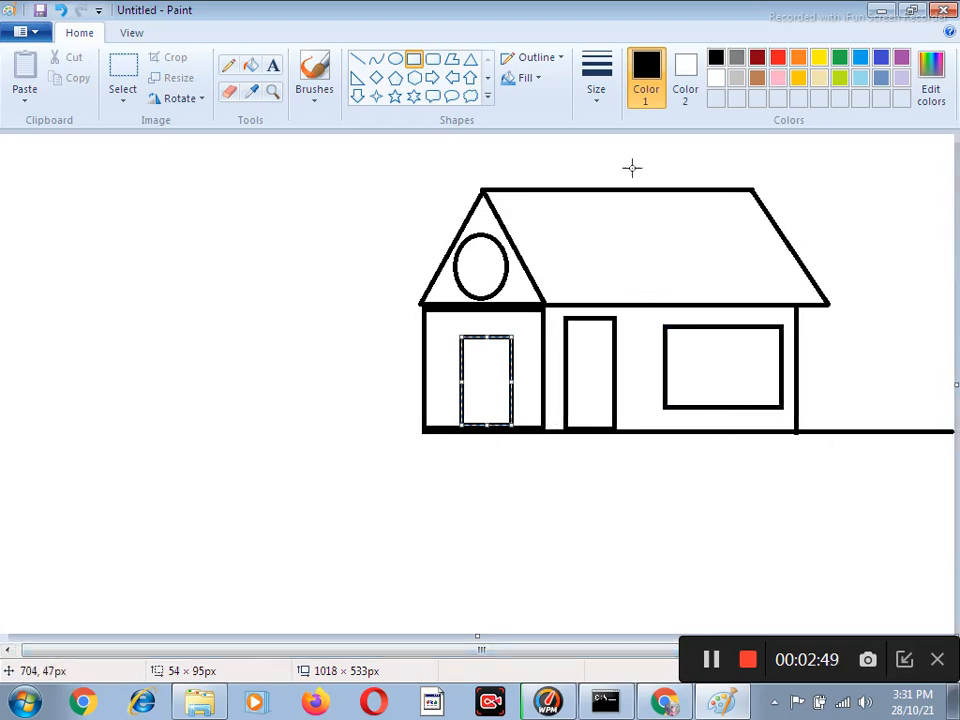
{"action": "left_click", "coordinate": [360, 61]}
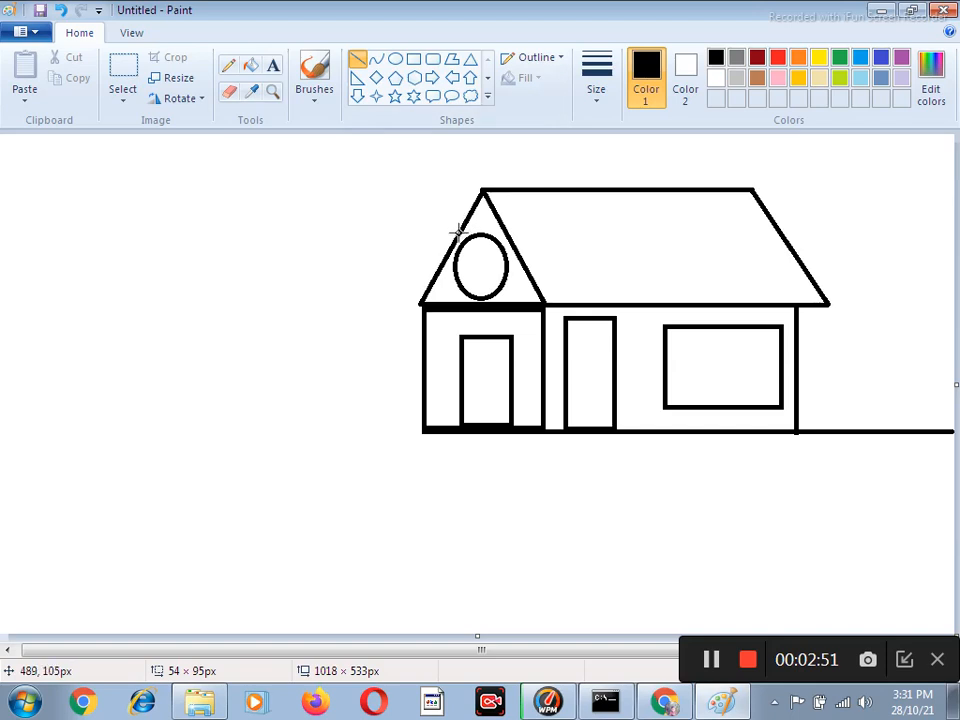
{"action": "mouse_move", "coordinate": [458, 236]}
{"action": "left_mouse_down"}
{"action": "mouse_move", "coordinate": [253, 291]}
{"action": "mouse_move", "coordinate": [291, 294]}
{"action": "left_mouse_up"}
{"action": "left_click", "coordinate": [308, 303]}
{"action": "key", "text": "ctrl+z"}
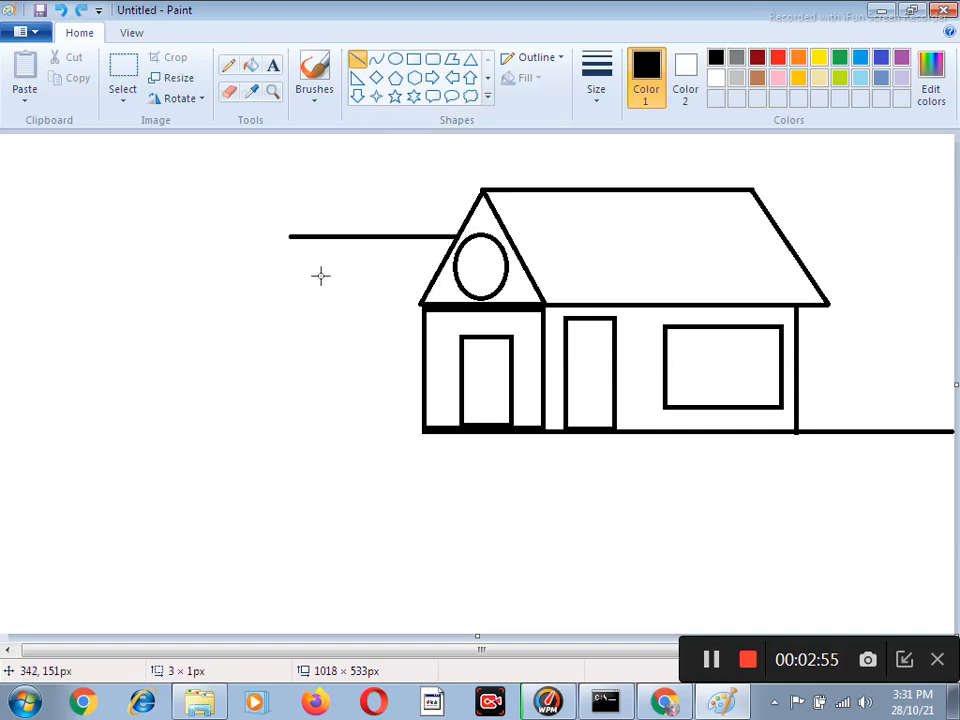
{"action": "left_click_drag", "start_coordinate": [290, 236], "coordinate": [388, 313]}
{"action": "left_click", "coordinate": [291, 278]}
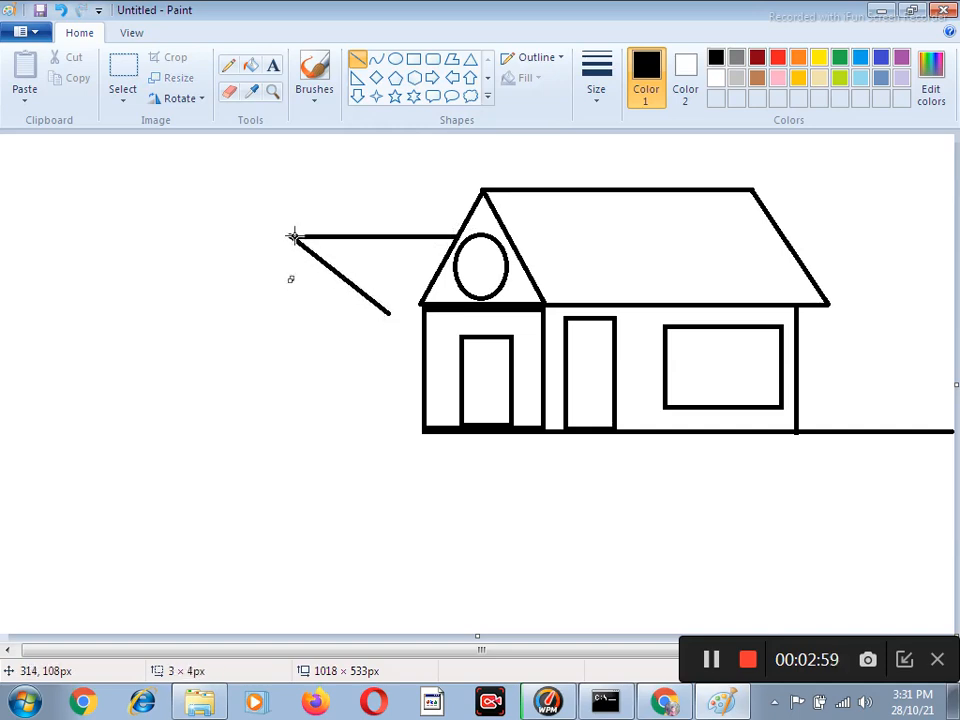
{"action": "key", "text": "ctrl+z"}
{"action": "left_click_drag", "start_coordinate": [289, 236], "coordinate": [238, 329]}
{"action": "left_click_drag", "start_coordinate": [389, 312], "coordinate": [424, 318]}
Complete the left wing with two vertical walls, a ground line to the canvas's left edge, and a door about 65 × 116 px.
{"action": "left_click_drag", "start_coordinate": [245, 321], "coordinate": [255, 437]}
{"action": "left_click_drag", "start_coordinate": [392, 314], "coordinate": [4, 465]}
{"action": "left_click", "coordinate": [413, 59]}
{"action": "left_click_drag", "start_coordinate": [296, 322], "coordinate": [355, 429]}
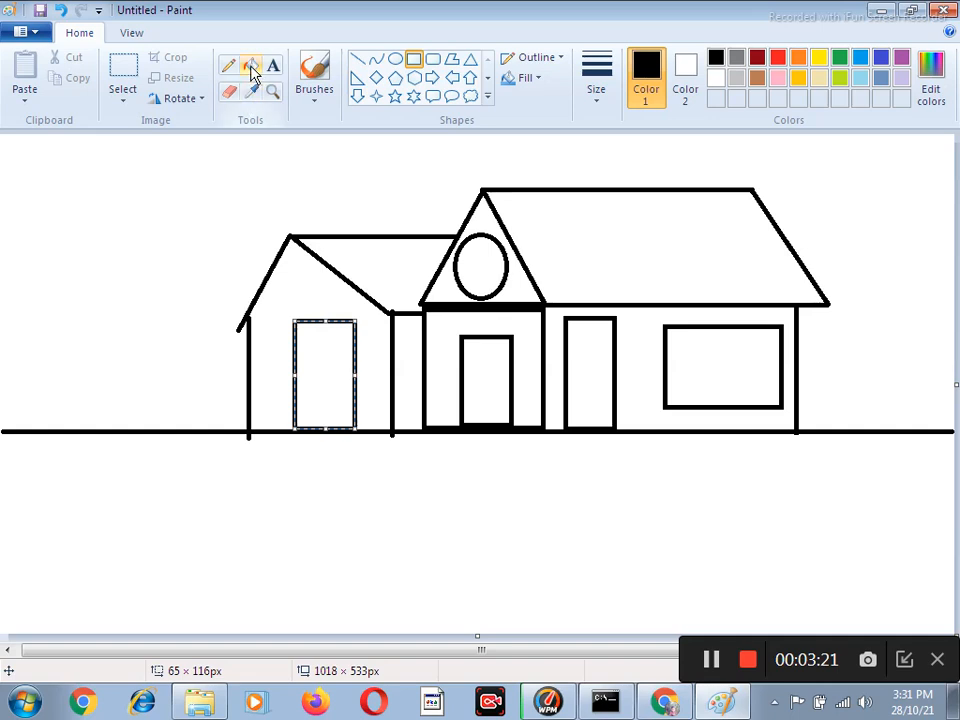
Divide the large window into four panes with a horizontal and a vertical line in the thickest line width.
{"action": "left_click", "coordinate": [273, 92]}
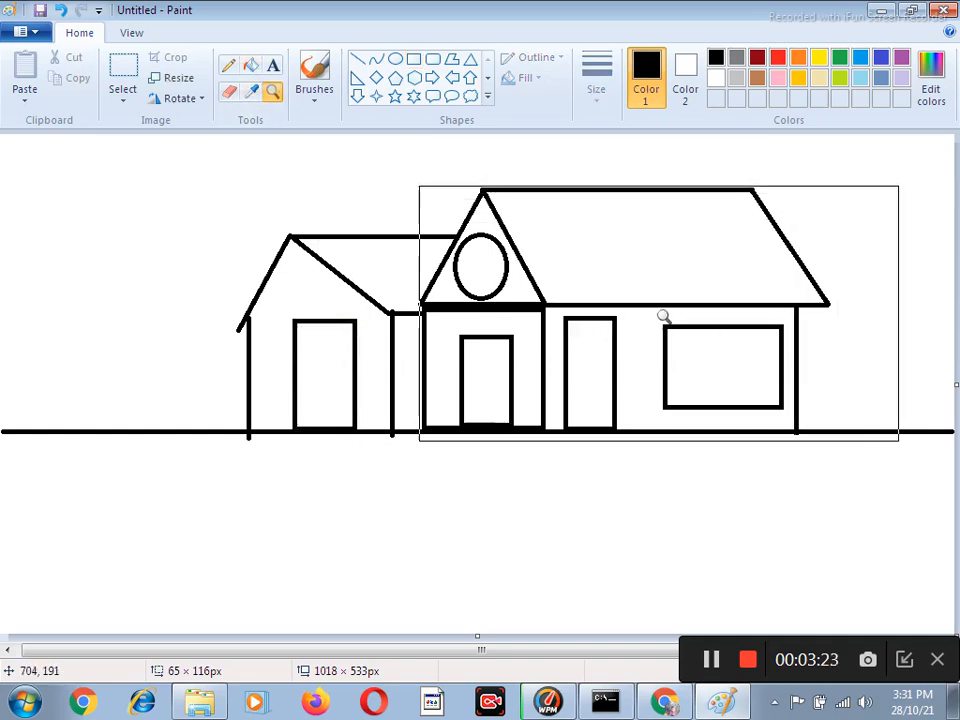
{"action": "left_click", "coordinate": [744, 354]}
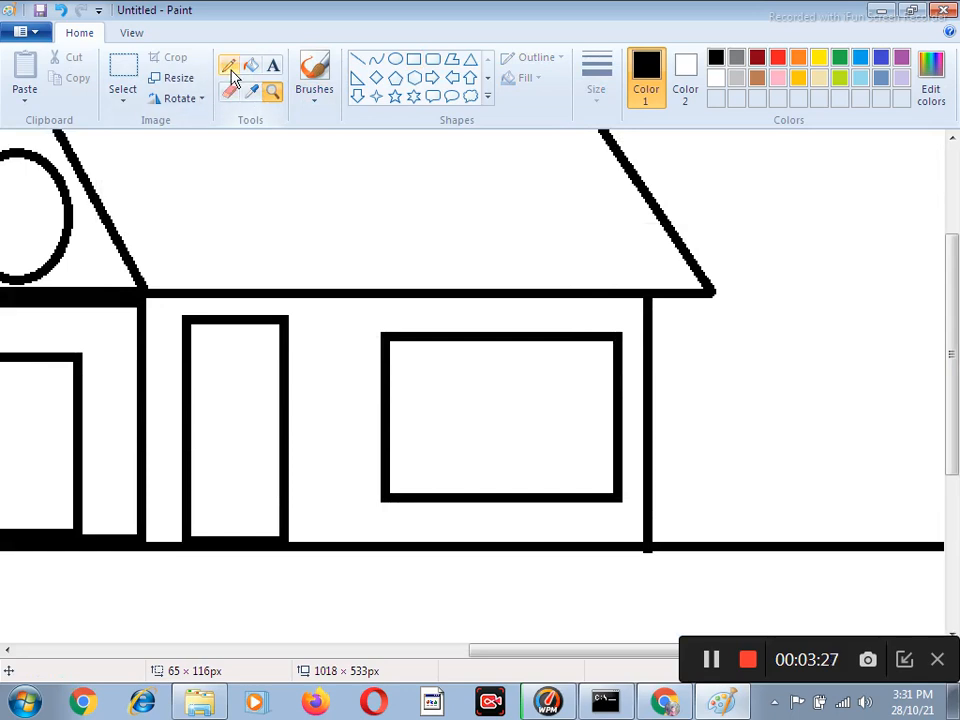
{"action": "left_click", "coordinate": [359, 63]}
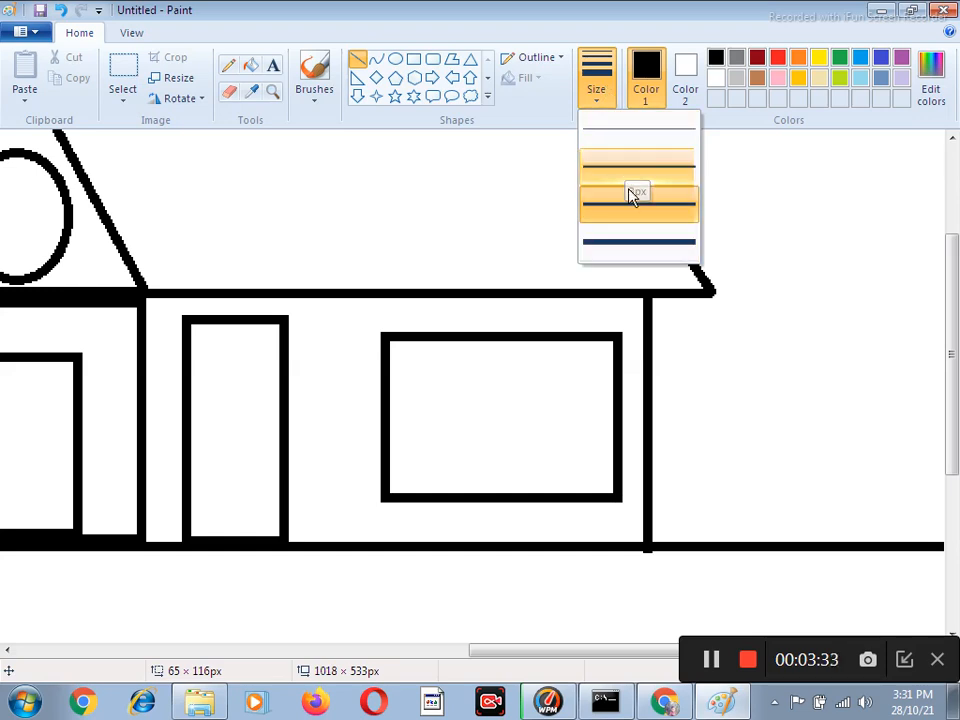
{"action": "left_click", "coordinate": [630, 248]}
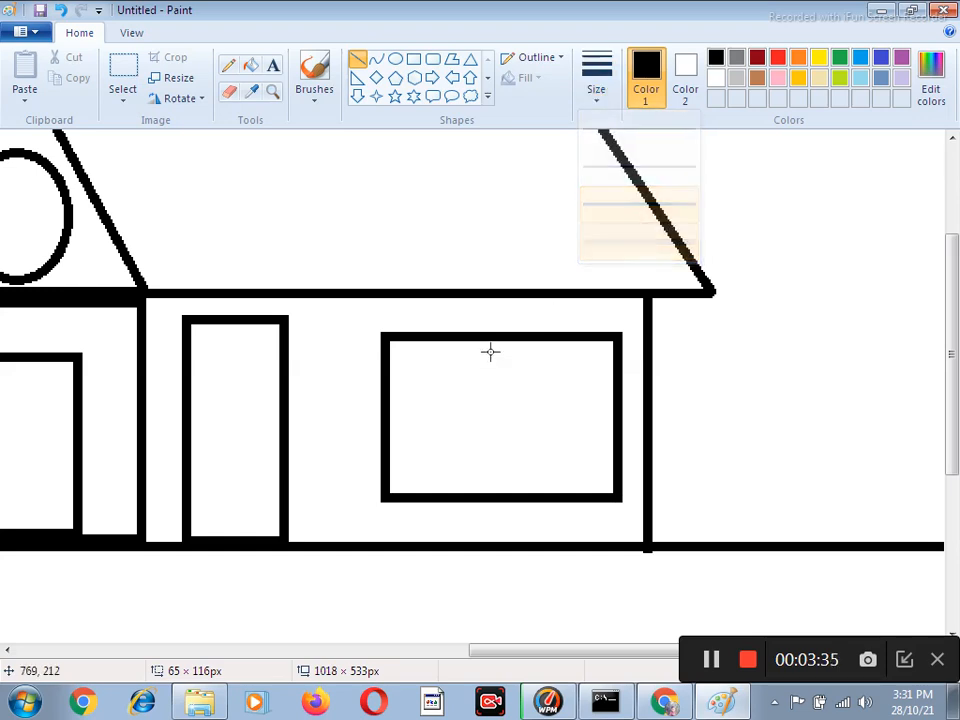
{"action": "left_click_drag", "start_coordinate": [389, 412], "coordinate": [613, 433]}
{"action": "left_click_drag", "start_coordinate": [494, 341], "coordinate": [514, 493]}
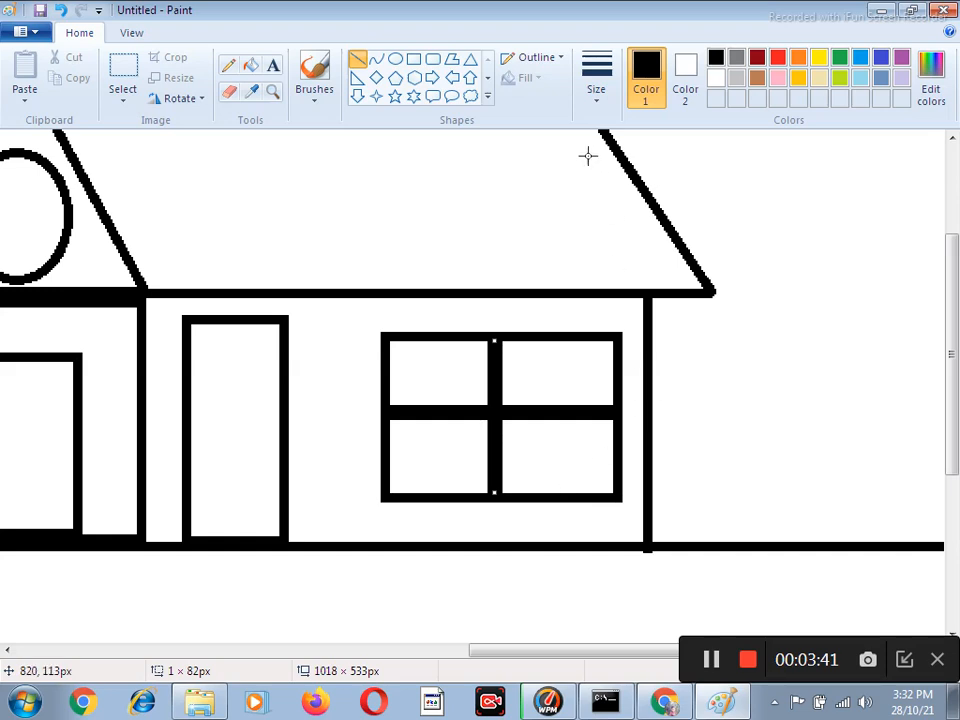
{"action": "left_click", "coordinate": [594, 85]}
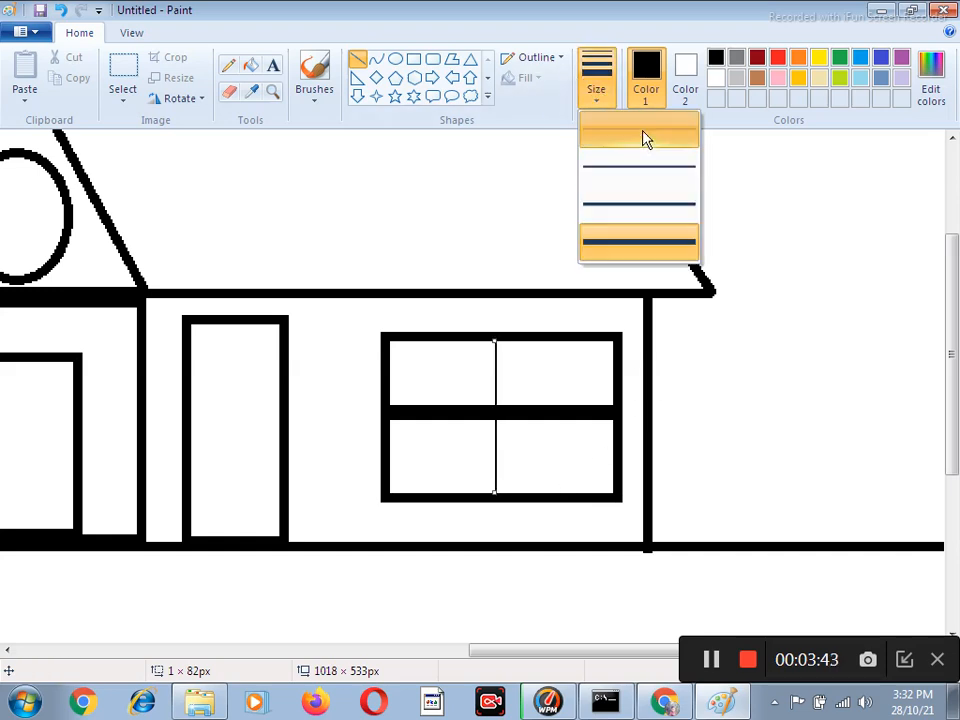
{"action": "left_click", "coordinate": [638, 246]}
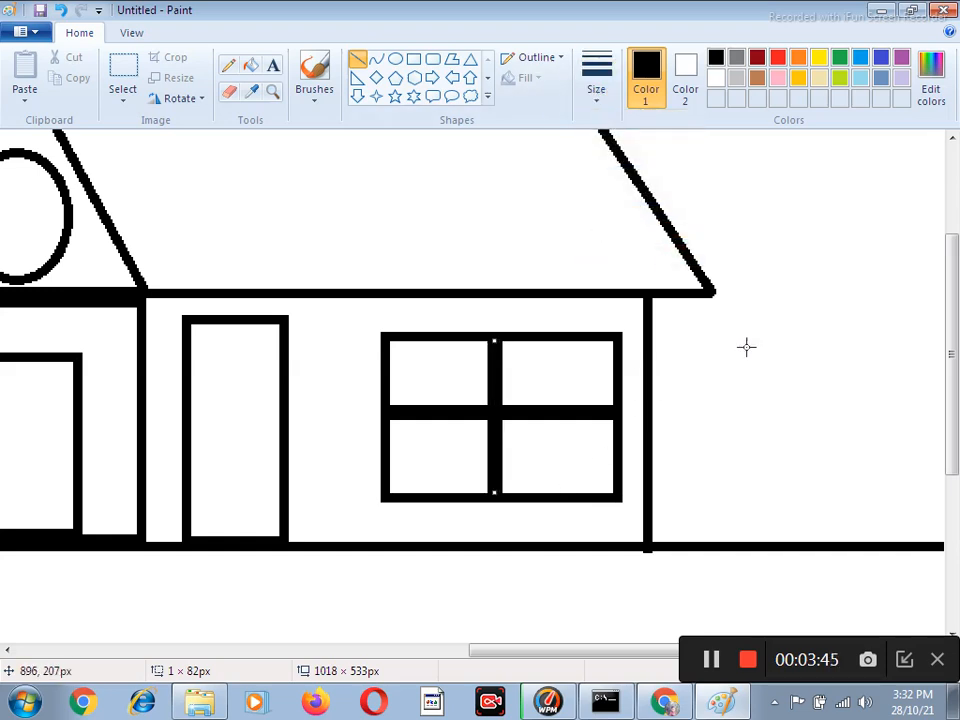
Draw six vertical bars across the large window in the thinnest line width, three on each side of the thick centre bar.
{"action": "left_click", "coordinate": [600, 94]}
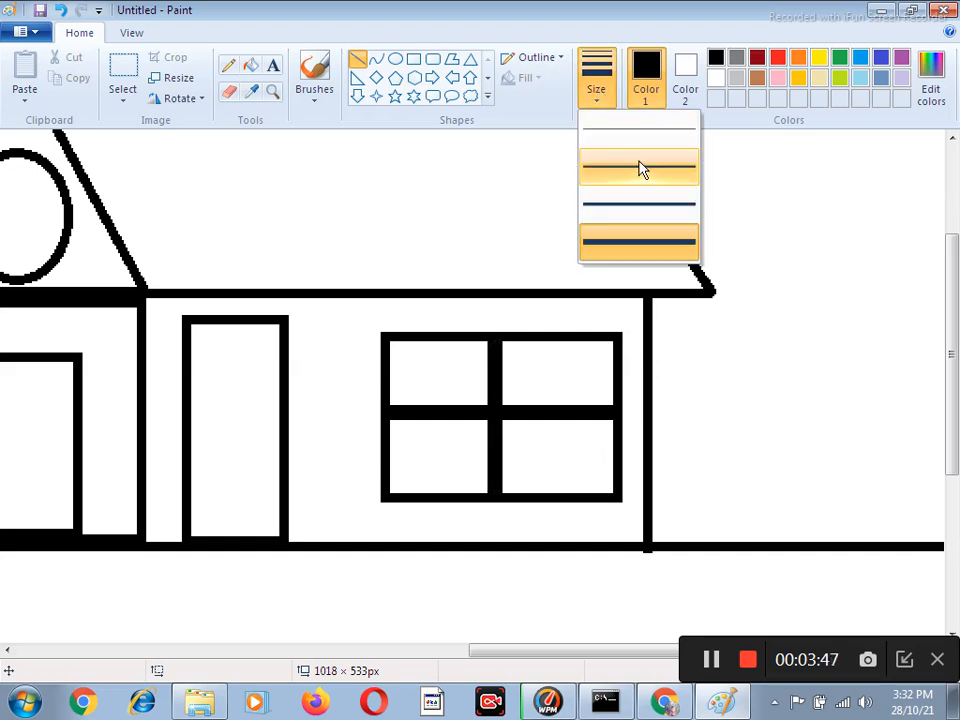
{"action": "left_click", "coordinate": [633, 131]}
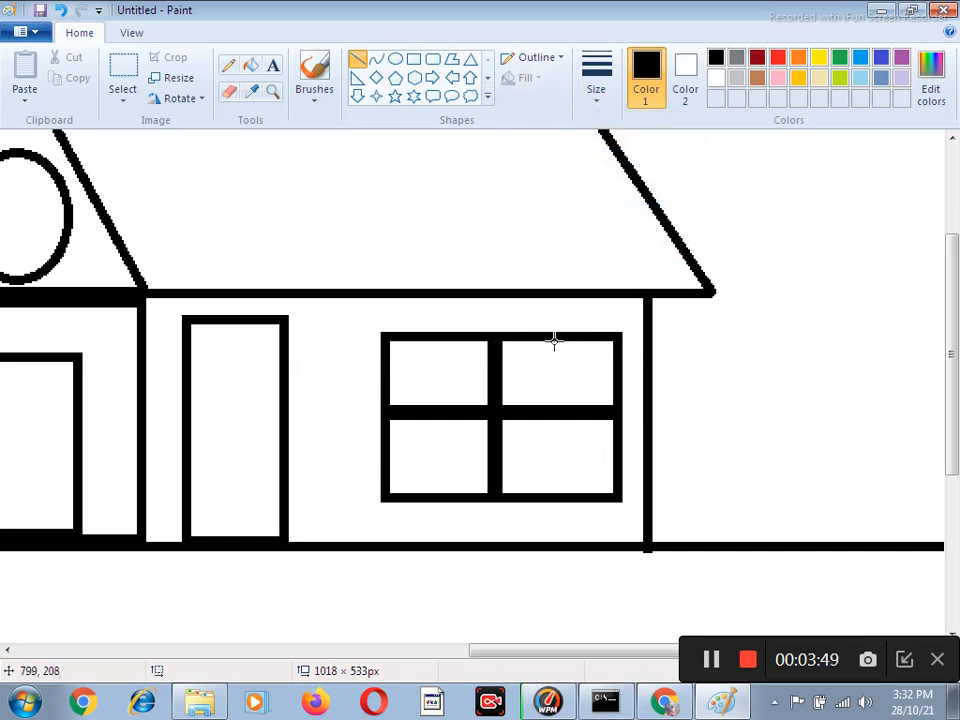
{"action": "mouse_move", "coordinate": [531, 341]}
{"action": "left_mouse_down"}
{"action": "mouse_move", "coordinate": [551, 408]}
{"action": "mouse_move", "coordinate": [557, 494]}
{"action": "left_mouse_up"}
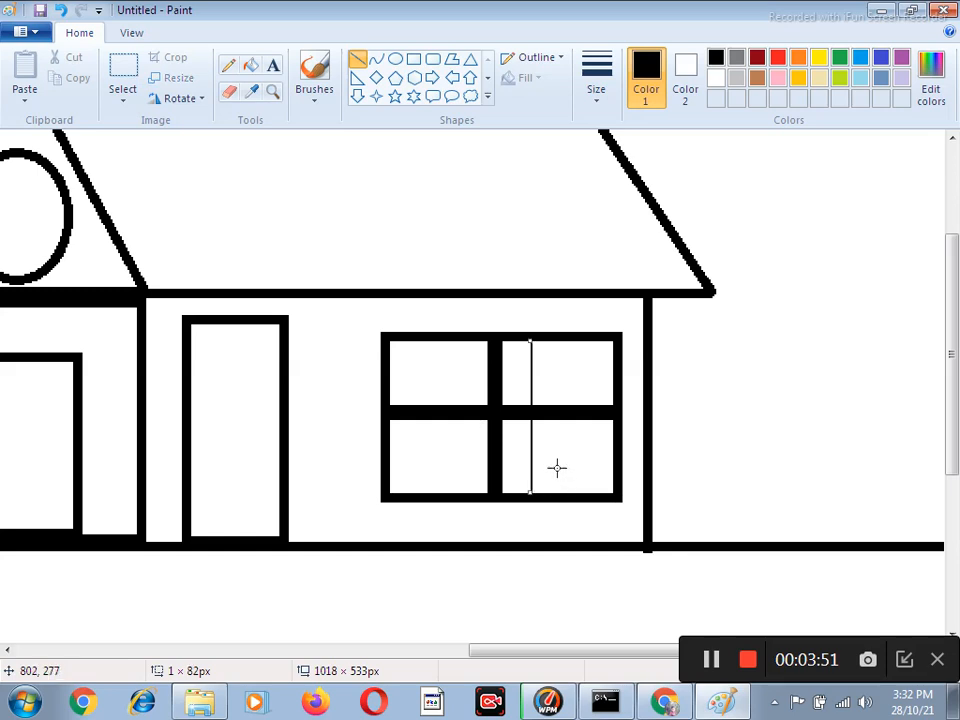
{"action": "left_click_drag", "start_coordinate": [556, 341], "coordinate": [580, 495]}
{"action": "left_click_drag", "start_coordinate": [585, 338], "coordinate": [597, 492]}
{"action": "left_click_drag", "start_coordinate": [470, 339], "coordinate": [474, 493]}
{"action": "left_click_drag", "start_coordinate": [441, 342], "coordinate": [453, 495]}
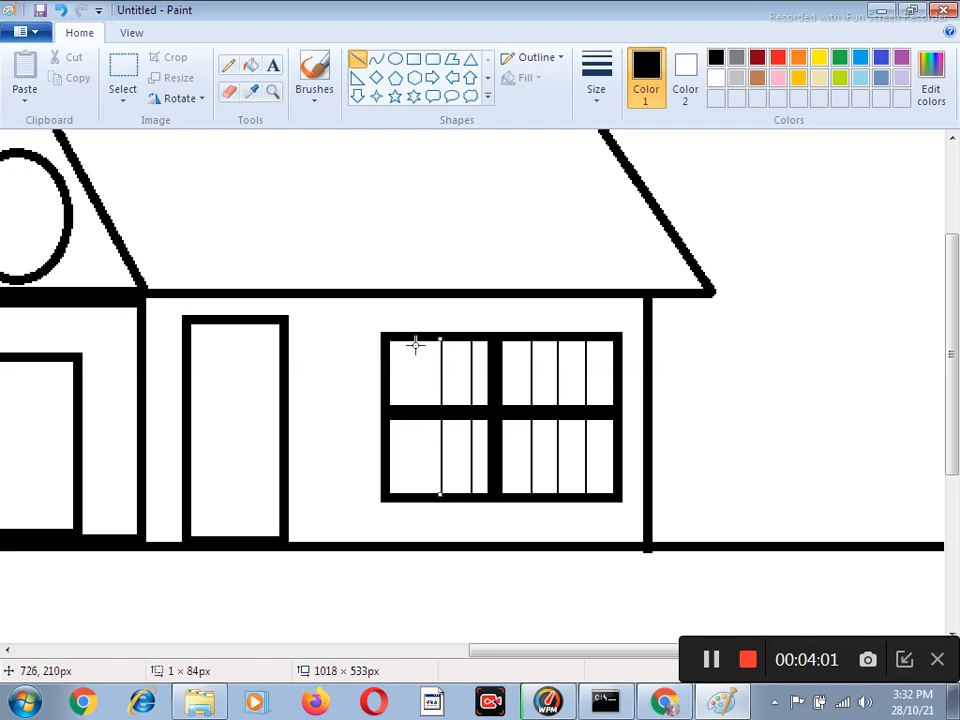
{"action": "left_click_drag", "start_coordinate": [410, 342], "coordinate": [428, 492]}
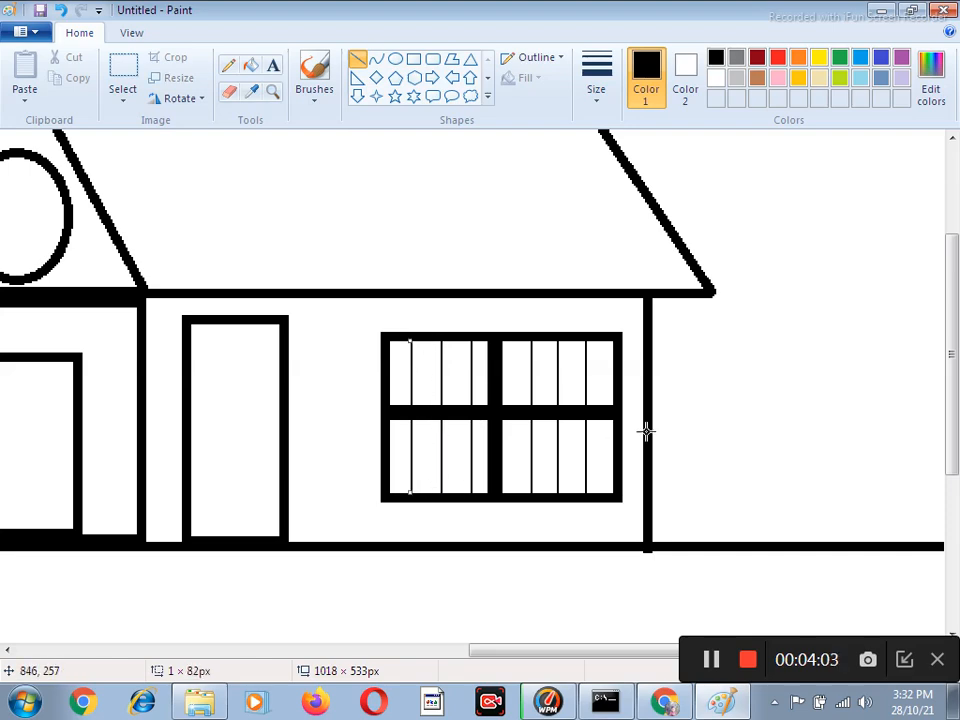
Draw an oval window about 31 × 40 px in the left wing's gable, outlined in the second-thickest line width.
{"action": "mouse_move", "coordinate": [604, 651]}
{"action": "left_mouse_down"}
{"action": "mouse_move", "coordinate": [591, 662]}
{"action": "mouse_move", "coordinate": [429, 671]}
{"action": "mouse_move", "coordinate": [514, 654]}
{"action": "mouse_move", "coordinate": [463, 666]}
{"action": "mouse_move", "coordinate": [509, 670]}
{"action": "left_mouse_up"}
{"action": "mouse_move", "coordinate": [953, 418]}
{"action": "left_mouse_down"}
{"action": "mouse_move", "coordinate": [955, 378]}
{"action": "mouse_move", "coordinate": [955, 410]}
{"action": "left_mouse_up"}
{"action": "mouse_move", "coordinate": [546, 662]}
{"action": "left_mouse_down"}
{"action": "mouse_move", "coordinate": [480, 666]}
{"action": "mouse_move", "coordinate": [533, 671]}
{"action": "mouse_move", "coordinate": [446, 671]}
{"action": "left_mouse_up"}
{"action": "left_click", "coordinate": [395, 58]}
{"action": "left_click_drag", "start_coordinate": [230, 234], "coordinate": [288, 306]}
{"action": "left_click", "coordinate": [609, 106]}
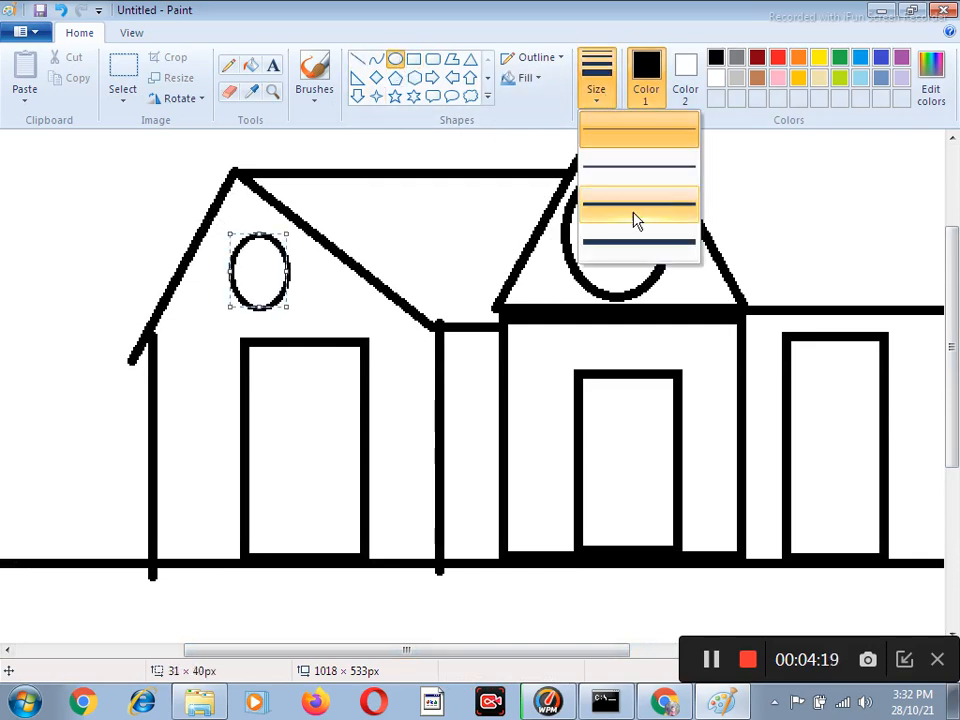
{"action": "left_click", "coordinate": [636, 204]}
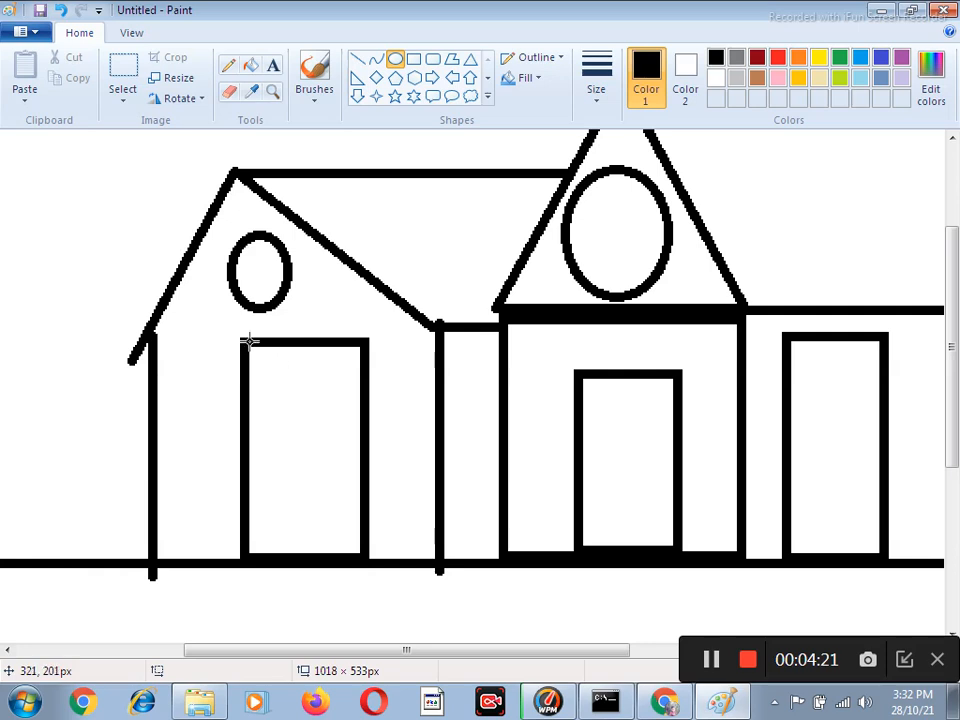
Draw a half-open leaf in the left wing's door with a slanted top line and a vertical edge, plus two stacked rectangular panels.
{"action": "left_click", "coordinate": [357, 58]}
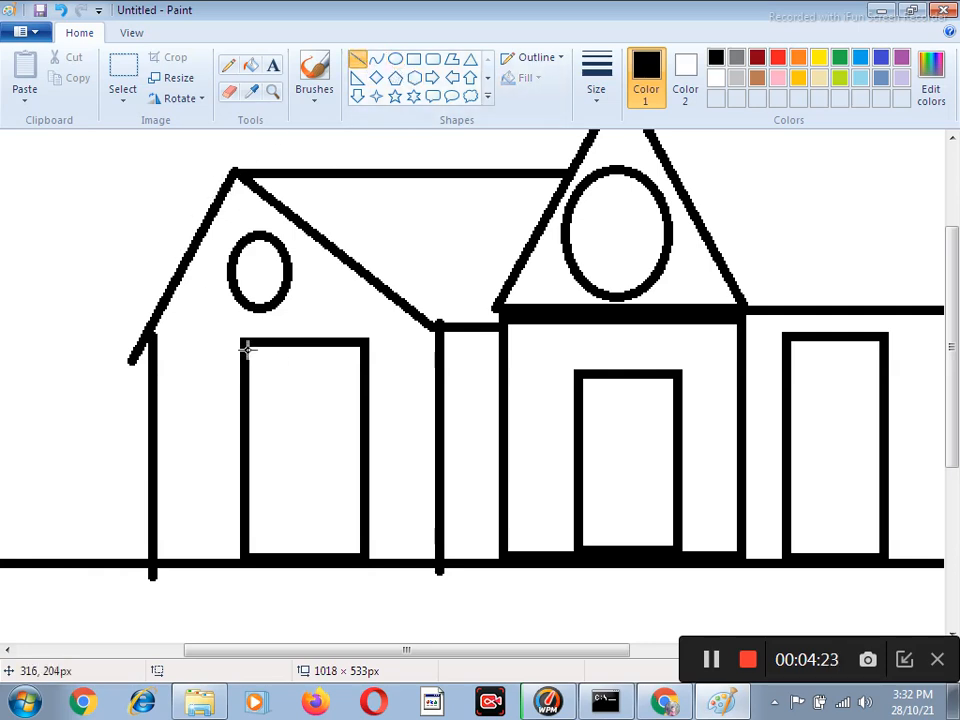
{"action": "left_click_drag", "start_coordinate": [248, 346], "coordinate": [313, 405]}
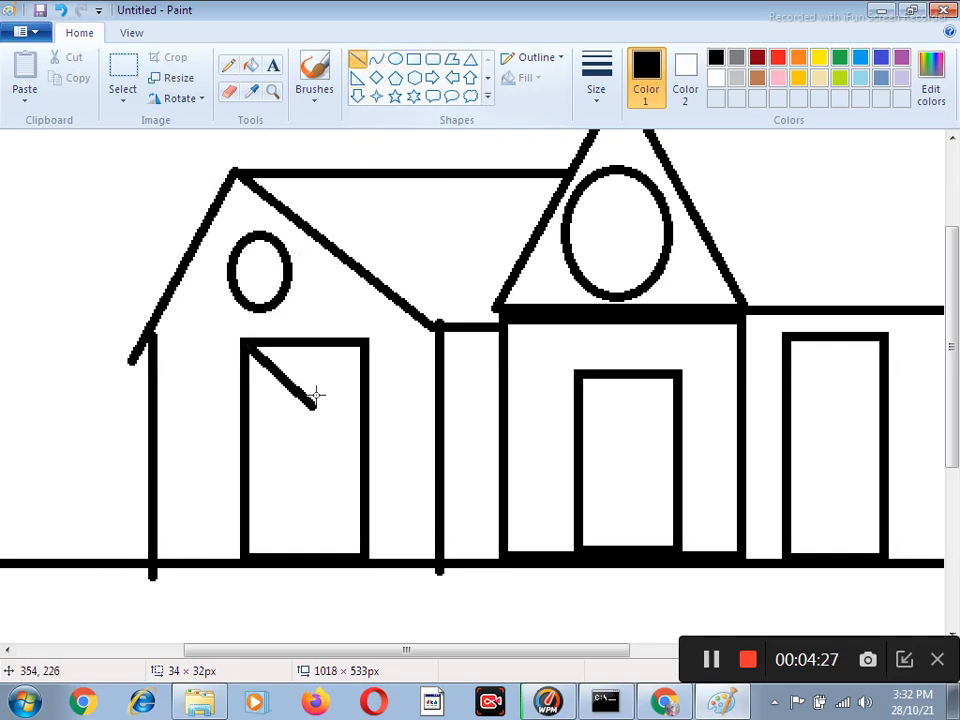
{"action": "left_click_drag", "start_coordinate": [311, 404], "coordinate": [320, 553]}
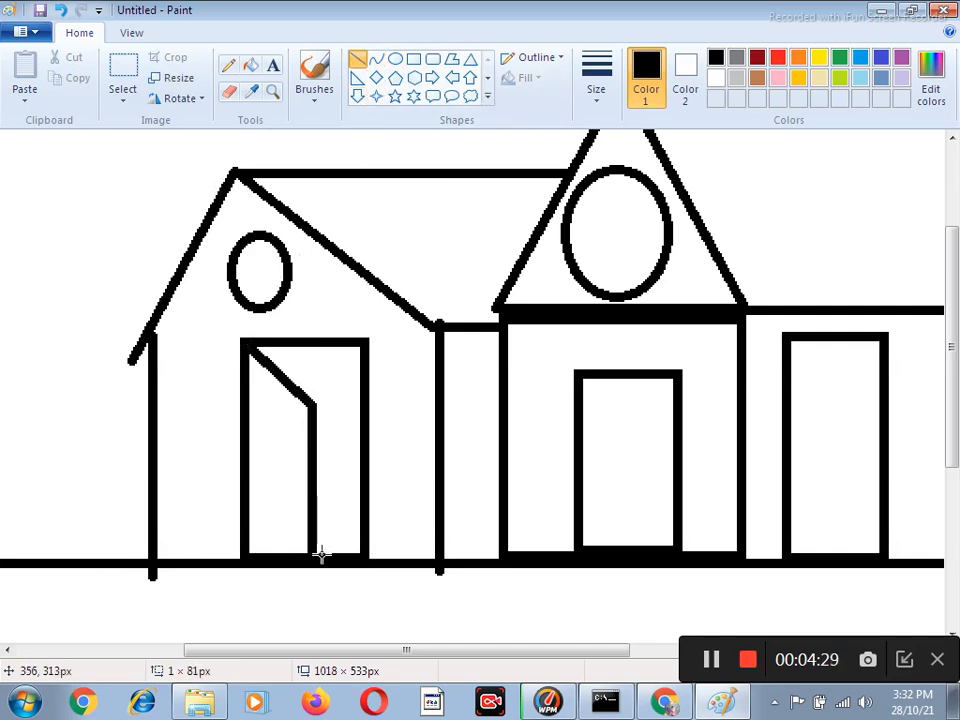
{"action": "left_click", "coordinate": [413, 59]}
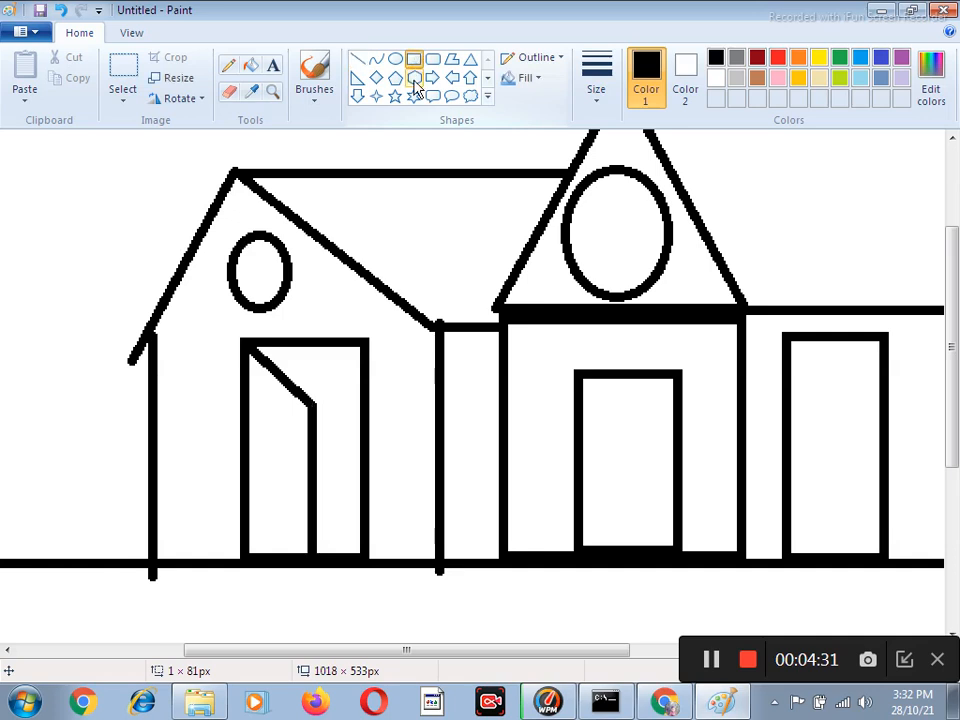
{"action": "mouse_move", "coordinate": [259, 419]}
{"action": "left_mouse_down"}
{"action": "mouse_move", "coordinate": [289, 449]}
{"action": "mouse_move", "coordinate": [297, 501]}
{"action": "mouse_move", "coordinate": [297, 451]}
{"action": "mouse_move", "coordinate": [290, 540]}
{"action": "left_mouse_up"}
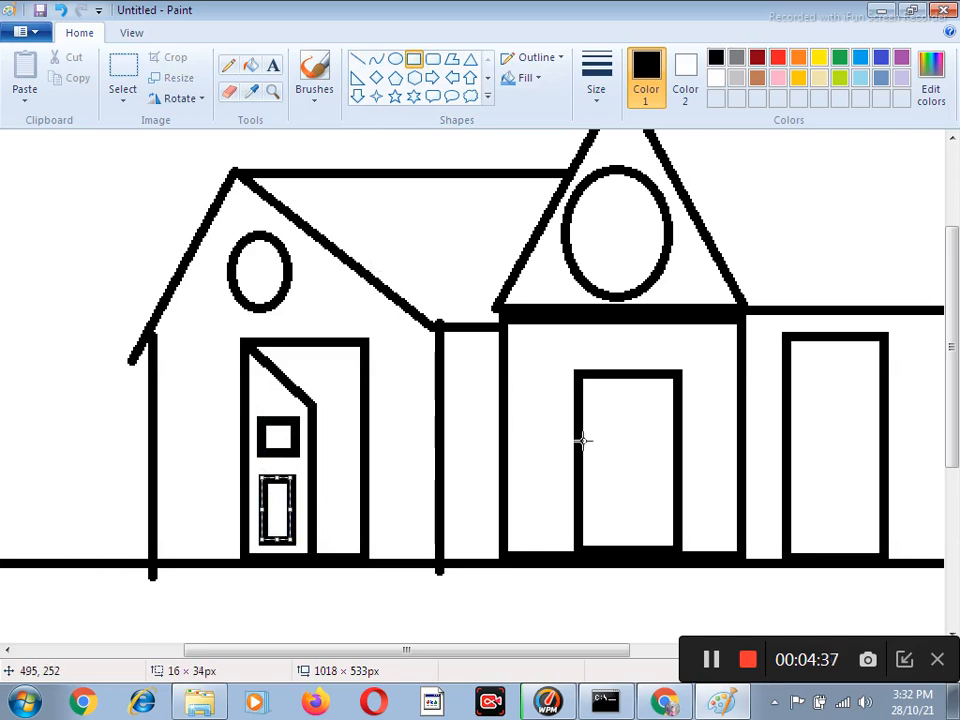
Split the gable front's door into two leaves with a narrow vertical rectangle about 6 × 92 px down its middle.
{"action": "left_click", "coordinate": [361, 59]}
{"action": "left_click", "coordinate": [413, 59]}
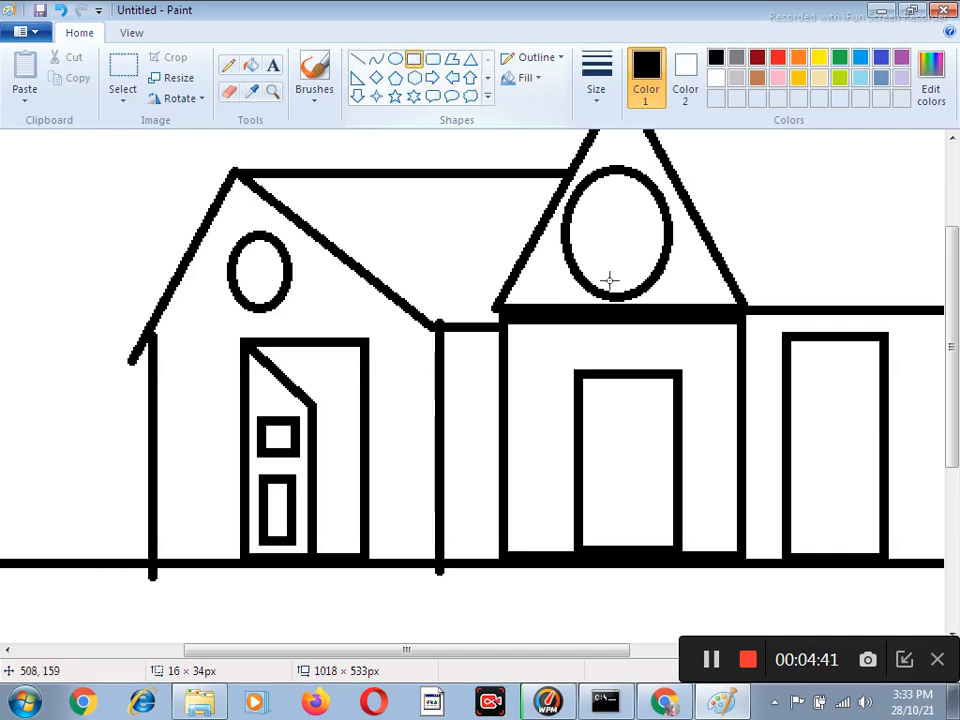
{"action": "left_click_drag", "start_coordinate": [621, 375], "coordinate": [632, 546]}
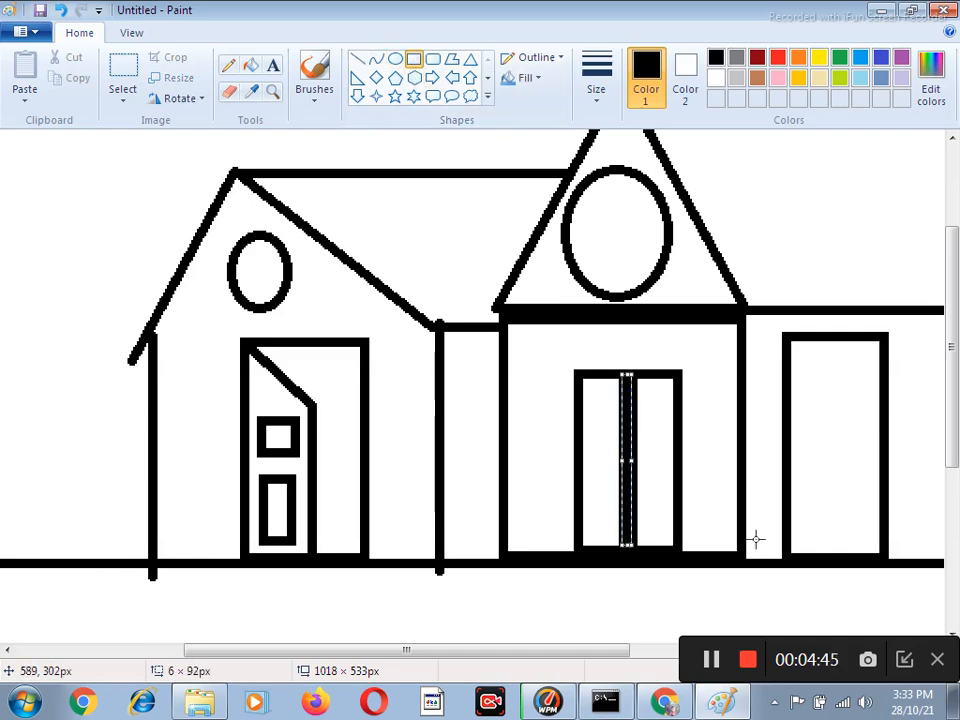
Draw three stacked rectangular panels on the right leaf of the gable front's door, the middle one low and wide.
{"action": "scroll", "coordinate": [720, 450], "scroll_direction": "down", "scroll_amount": 3}
{"action": "scroll", "coordinate": [745, 495], "scroll_direction": "up", "scroll_amount": 4}
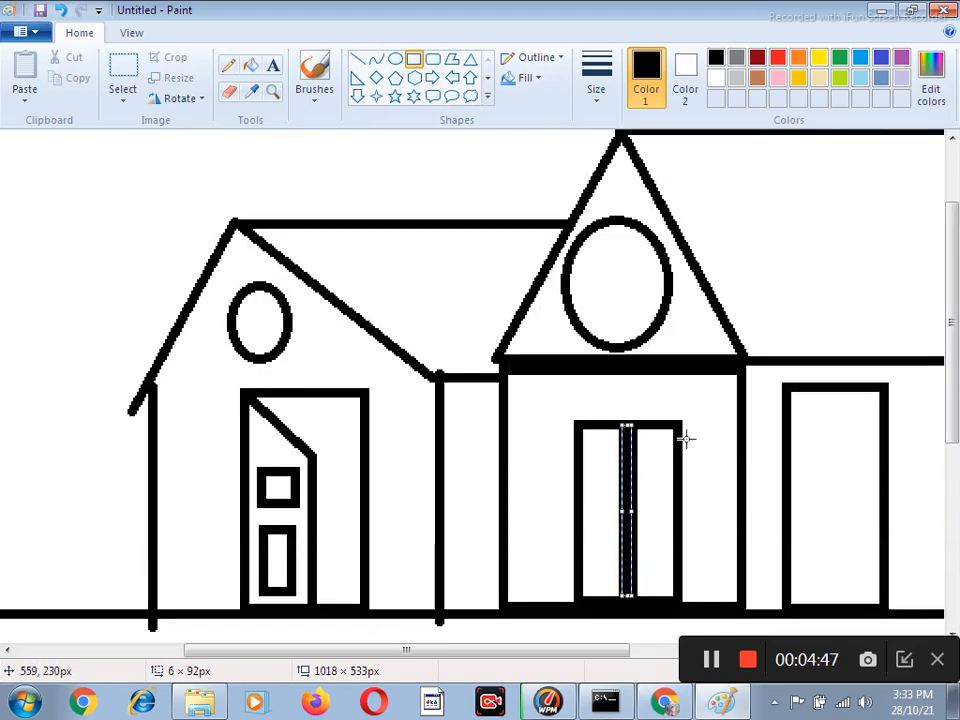
{"action": "left_click", "coordinate": [274, 94]}
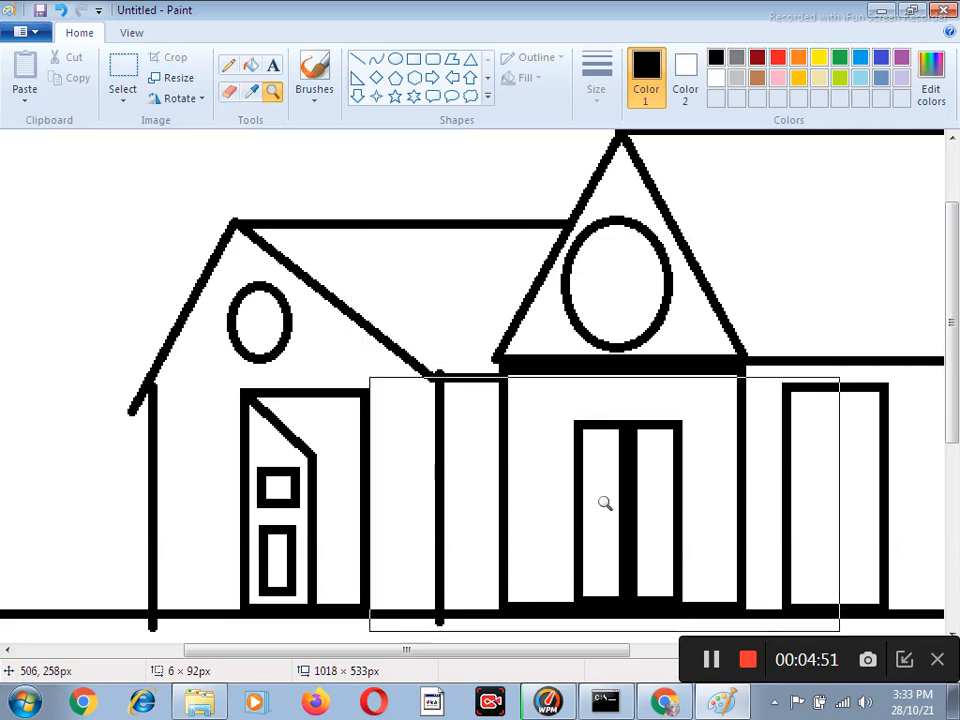
{"action": "left_click", "coordinate": [604, 505]}
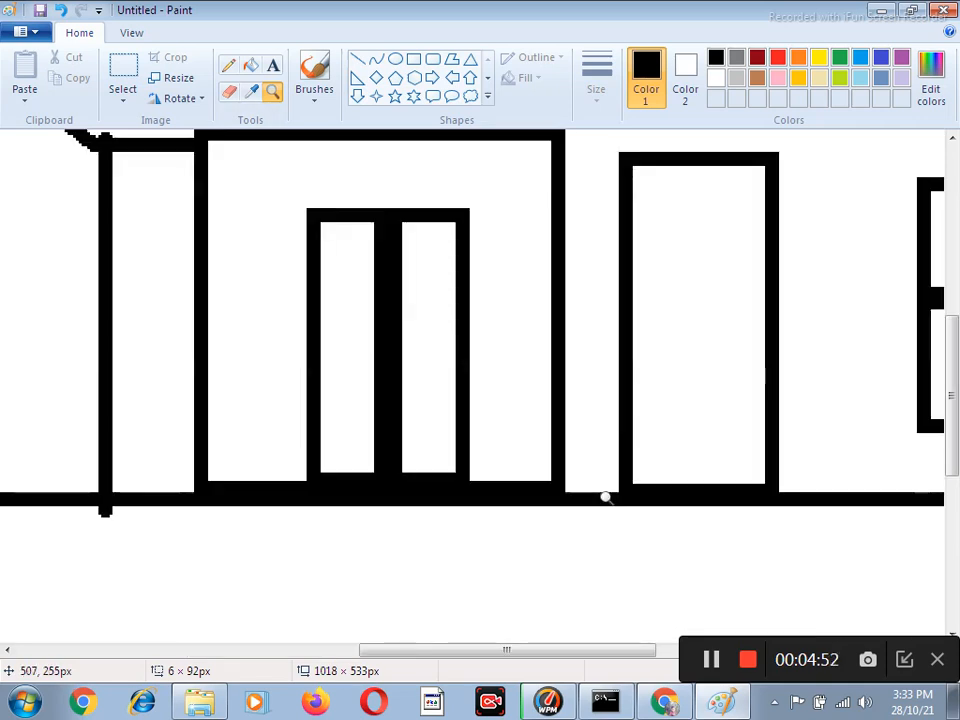
{"action": "left_click", "coordinate": [380, 312]}
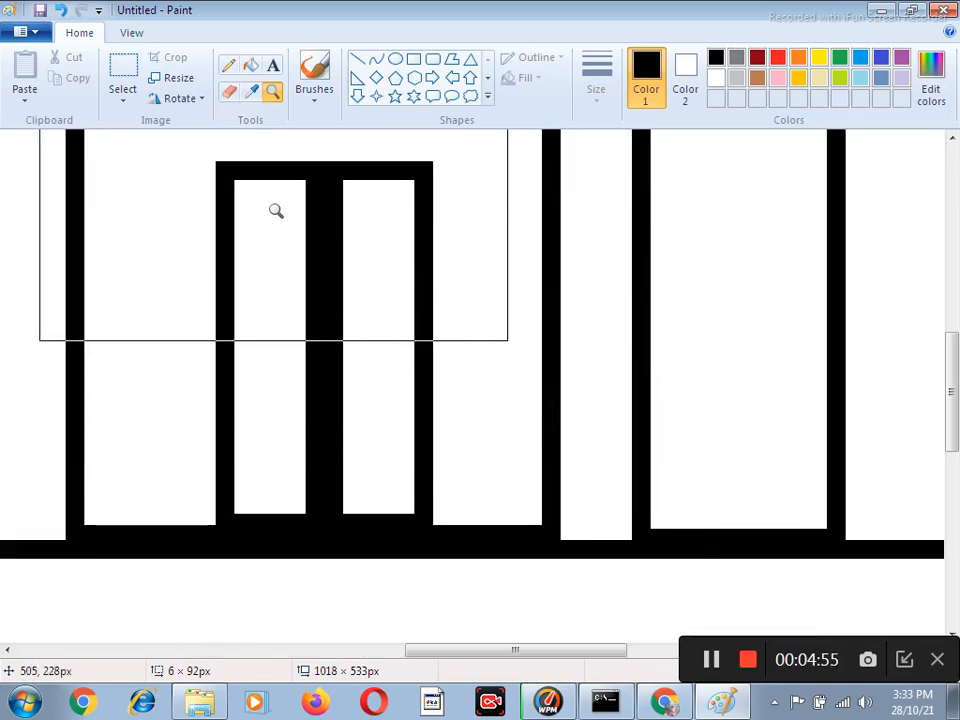
{"action": "left_click", "coordinate": [413, 60]}
{"action": "left_click_drag", "start_coordinate": [351, 183], "coordinate": [389, 271]}
{"action": "left_click_drag", "start_coordinate": [362, 315], "coordinate": [404, 332]}
{"action": "key", "text": "Left"}
{"action": "key", "text": "Left"}
{"action": "left_click_drag", "start_coordinate": [351, 369], "coordinate": [403, 494]}
Draw three stacked panels on the left leaf of the gable front's door, about 11 × 21, 16 × 7 and 11 × 34 px.
{"action": "left_click_drag", "start_coordinate": [242, 184], "coordinate": [288, 266]}
{"action": "key", "text": "Up"}
{"action": "key", "text": "Up"}
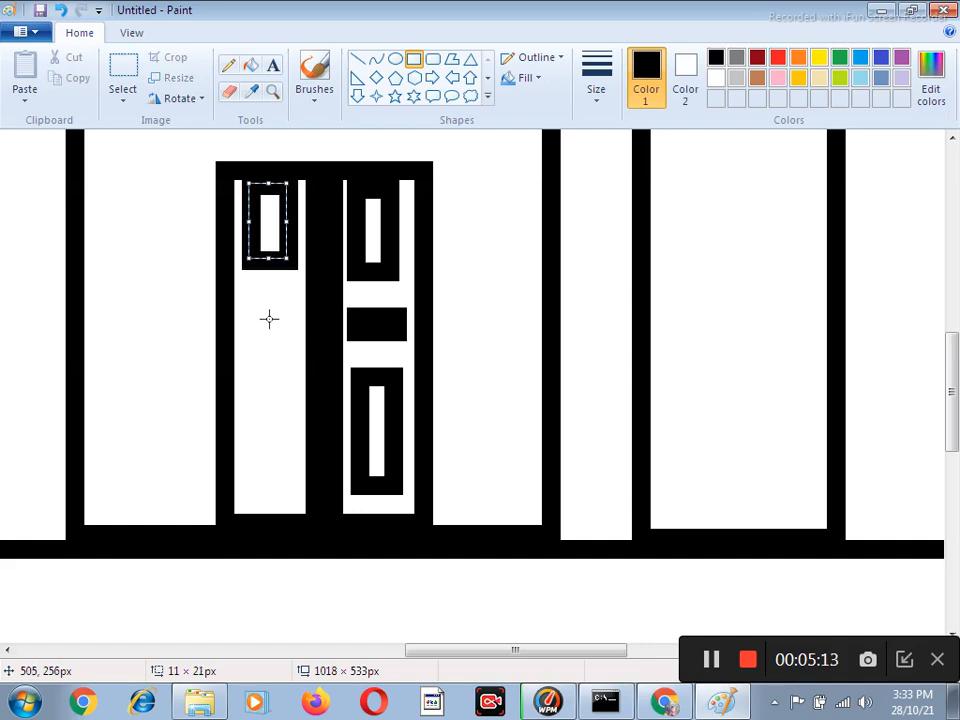
{"action": "left_click_drag", "start_coordinate": [236, 310], "coordinate": [295, 335]}
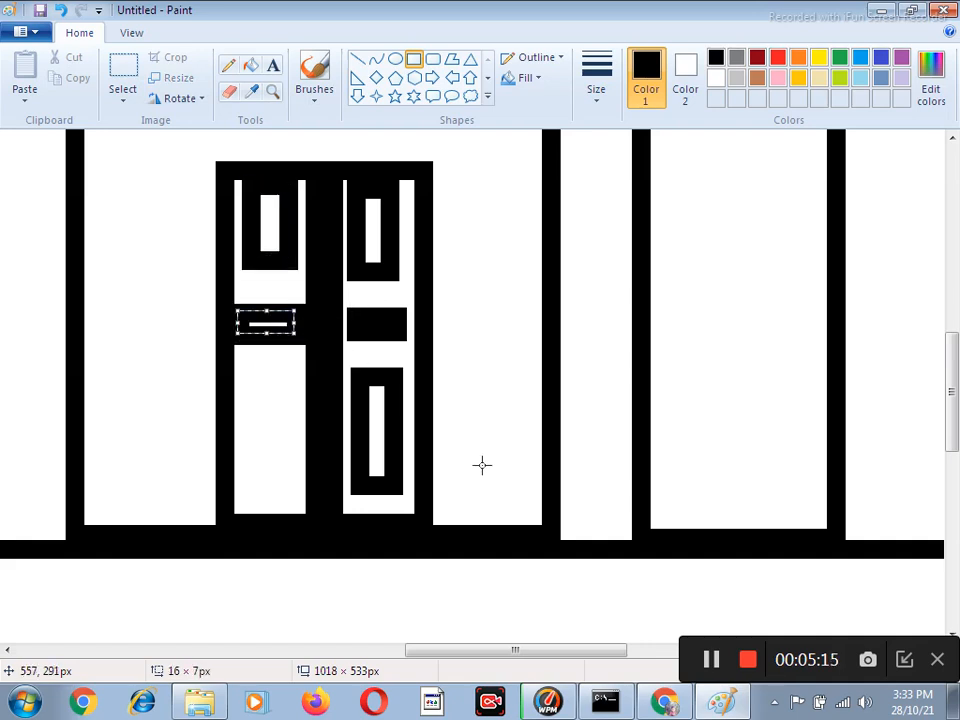
{"action": "left_click_drag", "start_coordinate": [241, 365], "coordinate": [286, 491]}
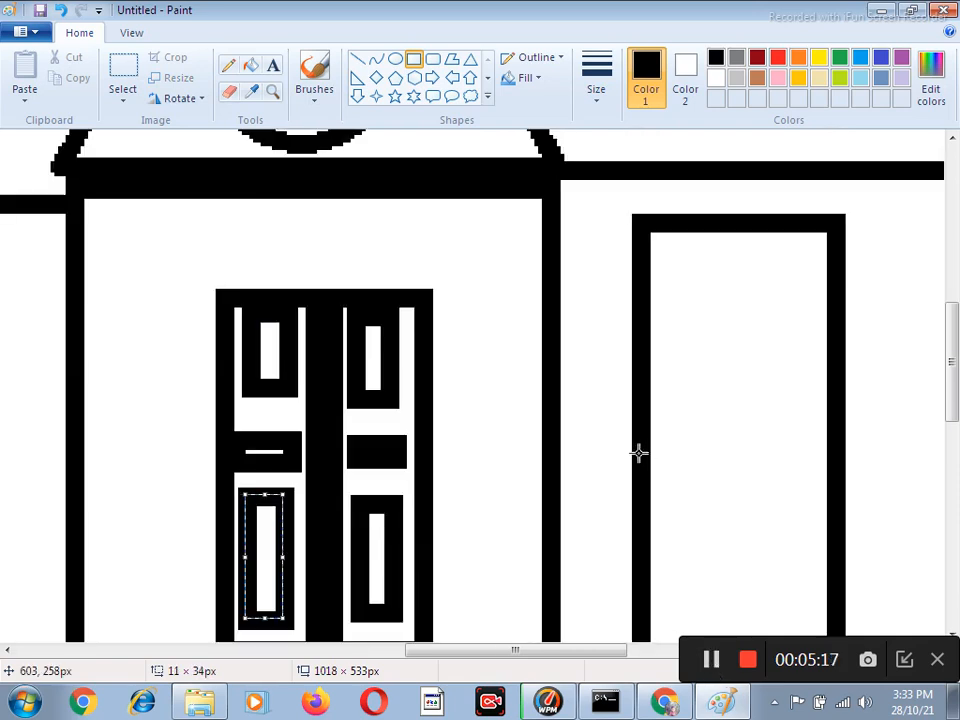
{"action": "scroll", "coordinate": [660, 326], "scroll_direction": "up", "scroll_amount": 3}
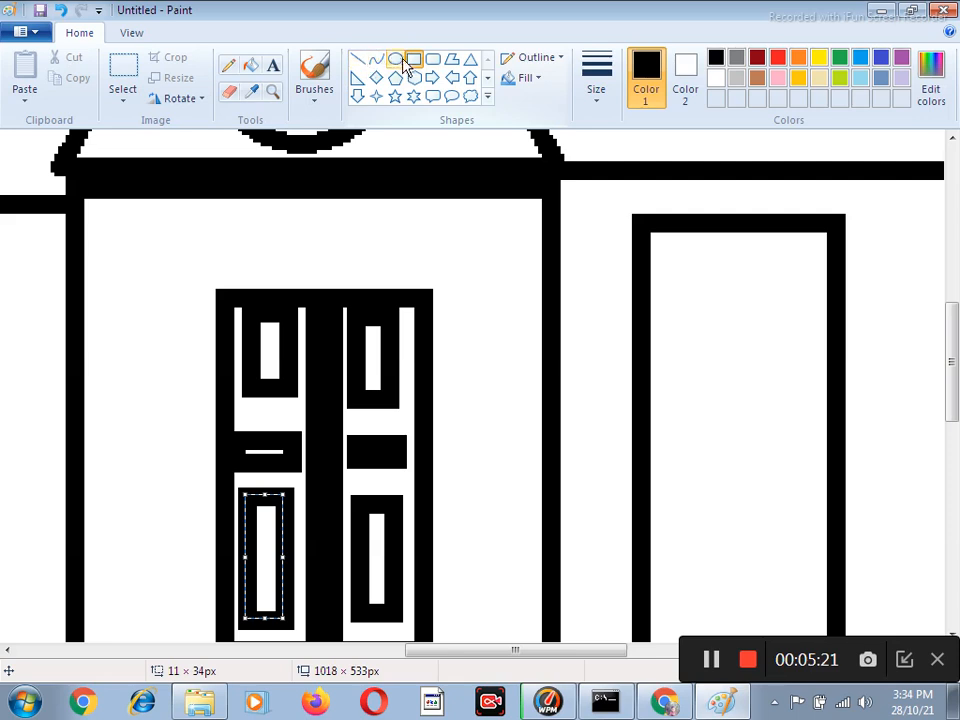
{"action": "left_click_drag", "start_coordinate": [657, 253], "coordinate": [808, 304]}
{"action": "mouse_move", "coordinate": [662, 349]}
{"action": "left_mouse_down"}
{"action": "mouse_move", "coordinate": [699, 418]}
{"action": "mouse_move", "coordinate": [712, 481]}
{"action": "left_mouse_up"}
{"action": "left_click_drag", "start_coordinate": [741, 335], "coordinate": [784, 446]}
{"action": "key", "text": "ctrl+z"}
{"action": "key", "text": "ctrl+z"}
{"action": "key", "text": "ctrl+z"}
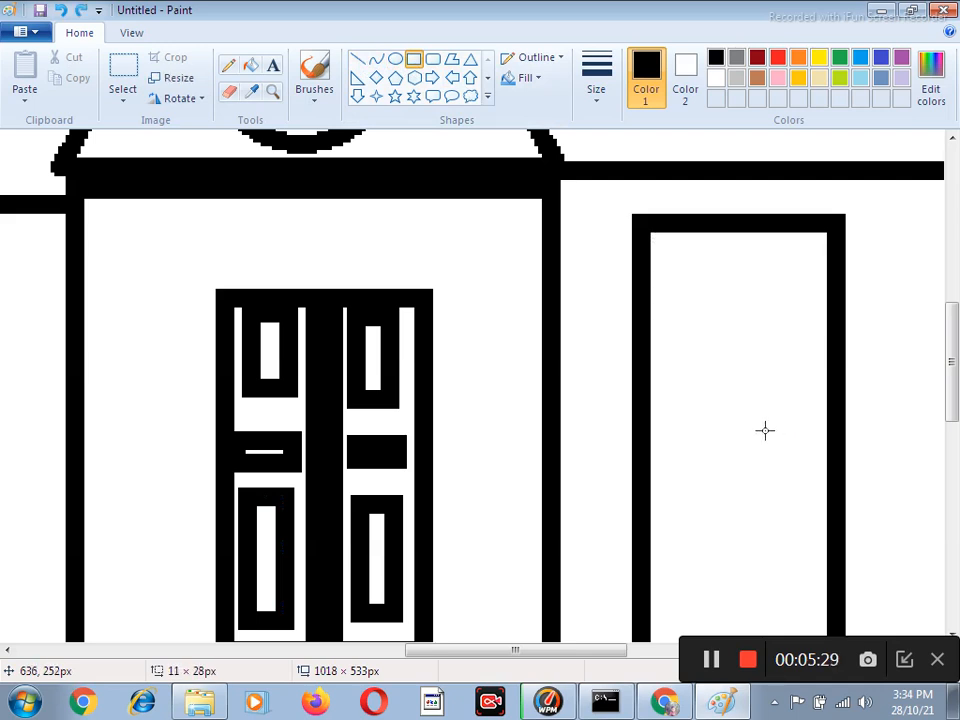
Draw a tall rectangle about 12 × 114 px down the middle of the long wall's door.
{"action": "scroll", "coordinate": [700, 345], "scroll_direction": "down", "scroll_amount": 3}
{"action": "scroll", "coordinate": [720, 300], "scroll_direction": "up", "scroll_amount": 3}
{"action": "left_click_drag", "start_coordinate": [712, 228], "coordinate": [755, 652]}
{"action": "scroll", "coordinate": [740, 440], "scroll_direction": "down", "scroll_amount": 3}
{"action": "scroll", "coordinate": [748, 464], "scroll_direction": "up", "scroll_amount": 3}
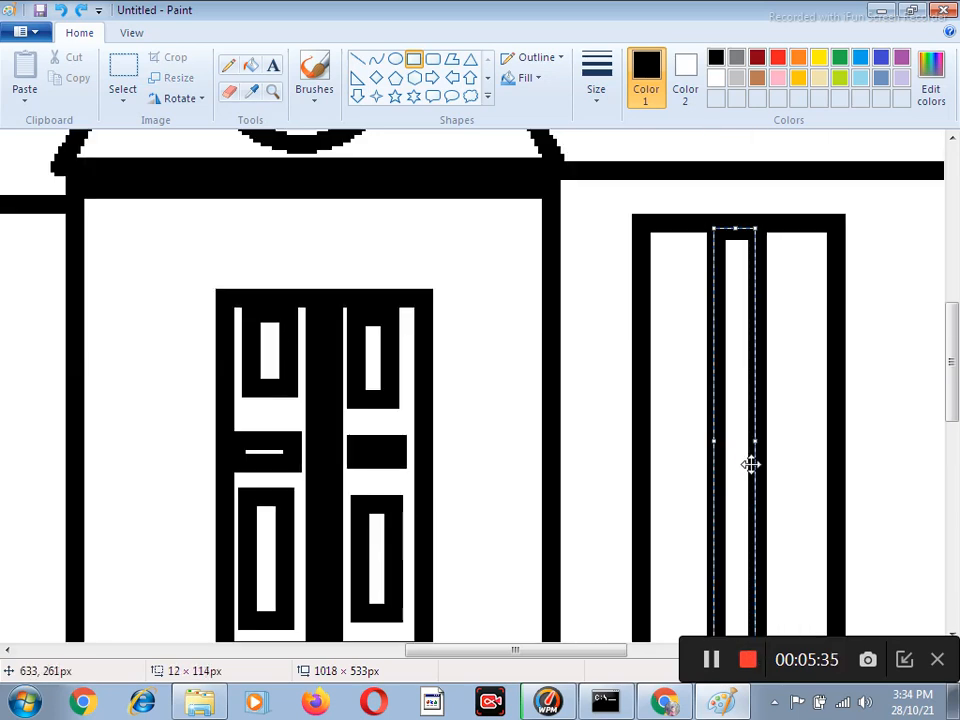
Decorate the long wall's door with six small ovals about 10 × 13 px, three stacked on each side of the centre strip.
{"action": "left_click", "coordinate": [395, 60]}
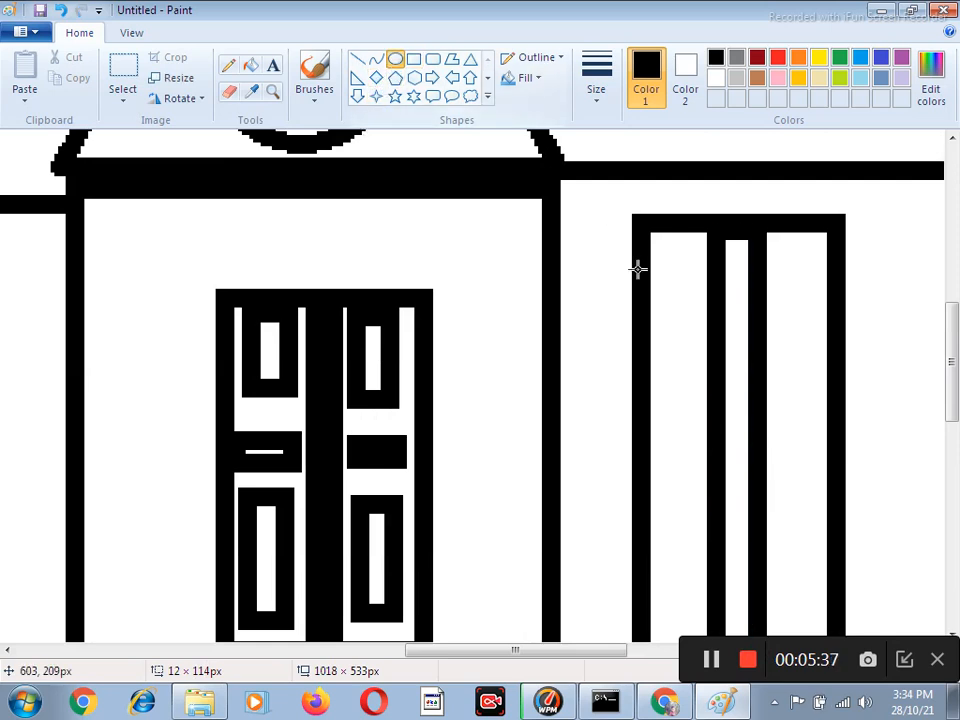
{"action": "left_click_drag", "start_coordinate": [660, 259], "coordinate": [696, 303]}
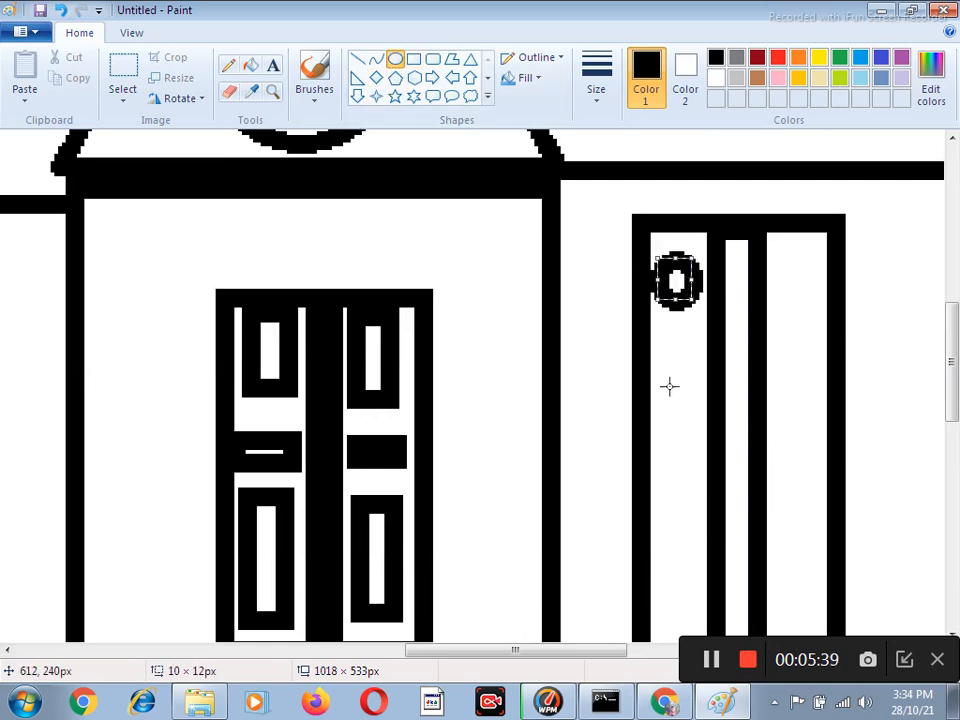
{"action": "left_click_drag", "start_coordinate": [667, 392], "coordinate": [701, 444]}
{"action": "left_click_drag", "start_coordinate": [775, 258], "coordinate": [810, 309]}
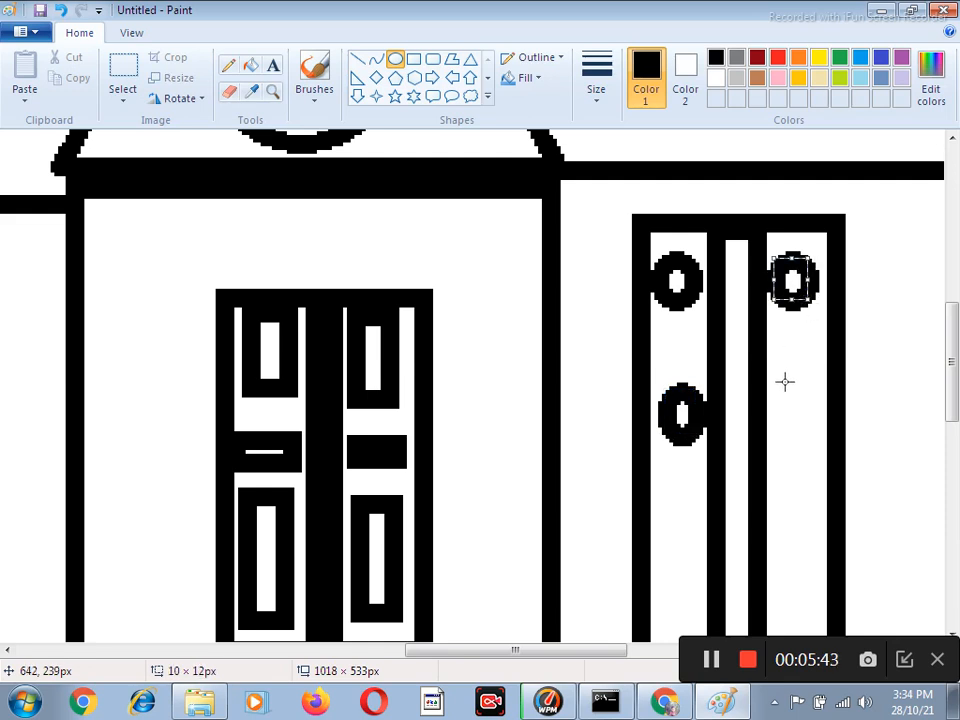
{"action": "left_click_drag", "start_coordinate": [773, 380], "coordinate": [809, 440]}
{"action": "scroll", "coordinate": [789, 409], "scroll_direction": "down", "scroll_amount": 5}
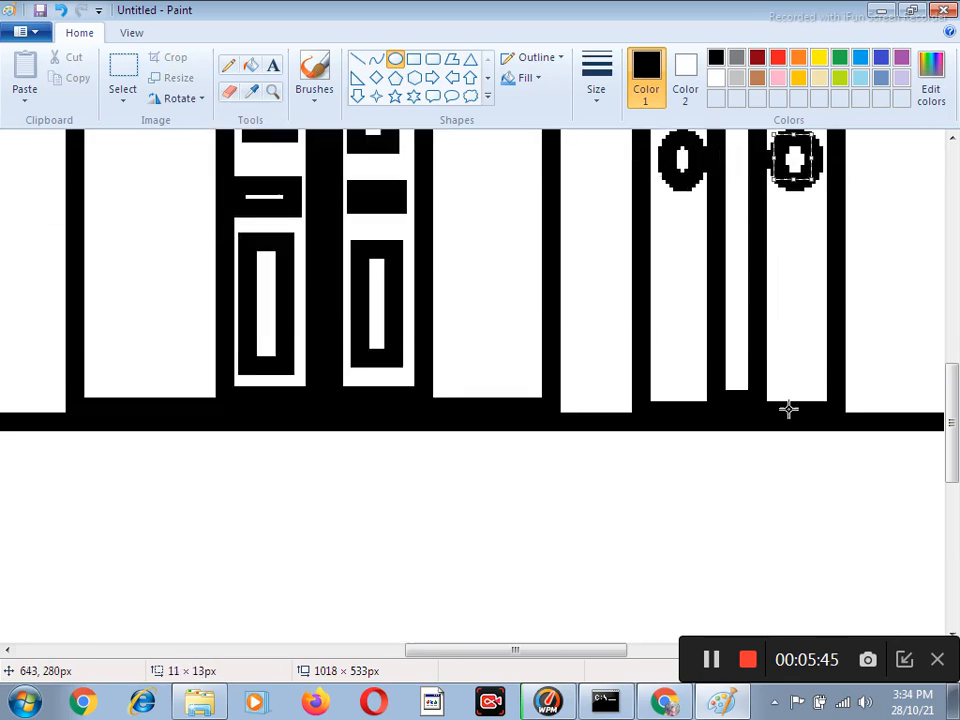
{"action": "left_click_drag", "start_coordinate": [659, 261], "coordinate": [704, 326]}
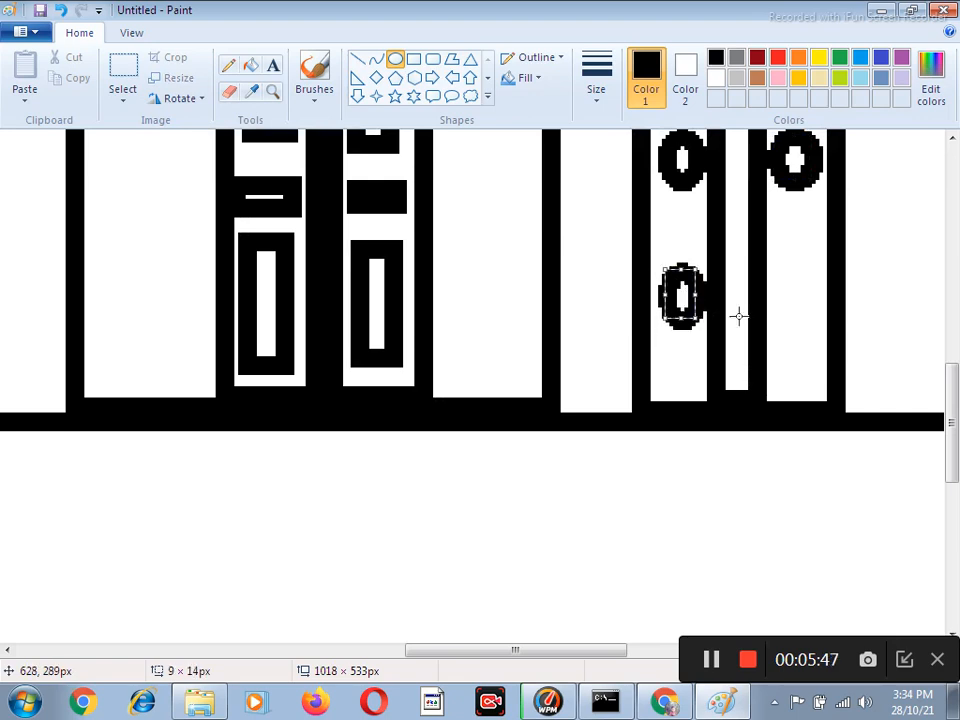
{"action": "left_click_drag", "start_coordinate": [767, 285], "coordinate": [810, 332]}
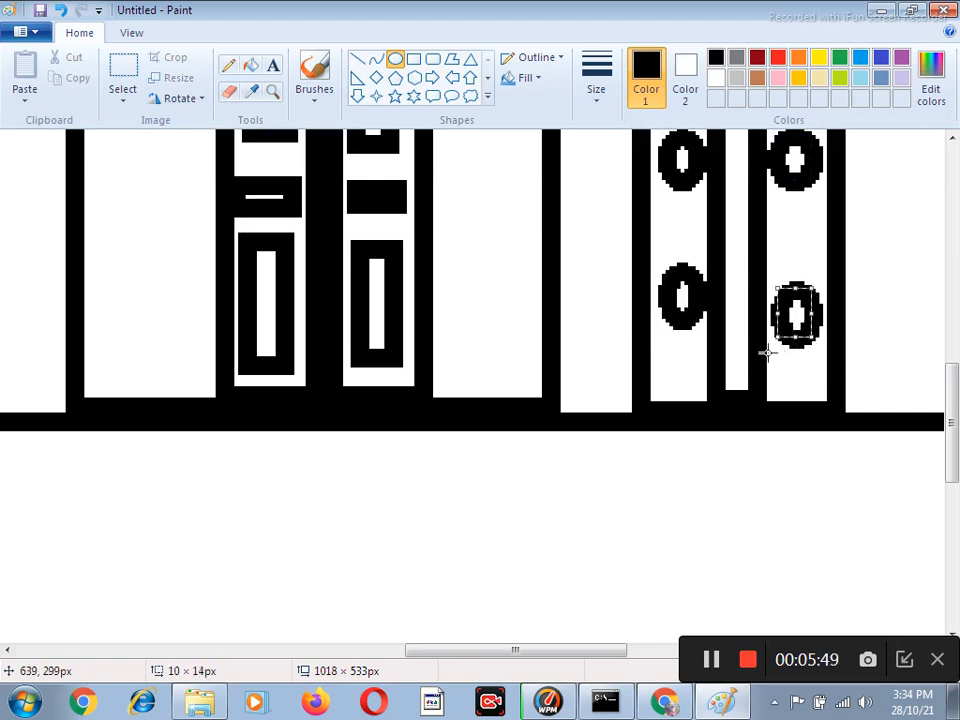
Look over the decorated doors and the whole house drawing.
{"action": "scroll", "coordinate": [782, 354], "scroll_direction": "up", "scroll_amount": 5}
{"action": "scroll", "coordinate": [735, 340], "scroll_direction": "down", "scroll_amount": 3}
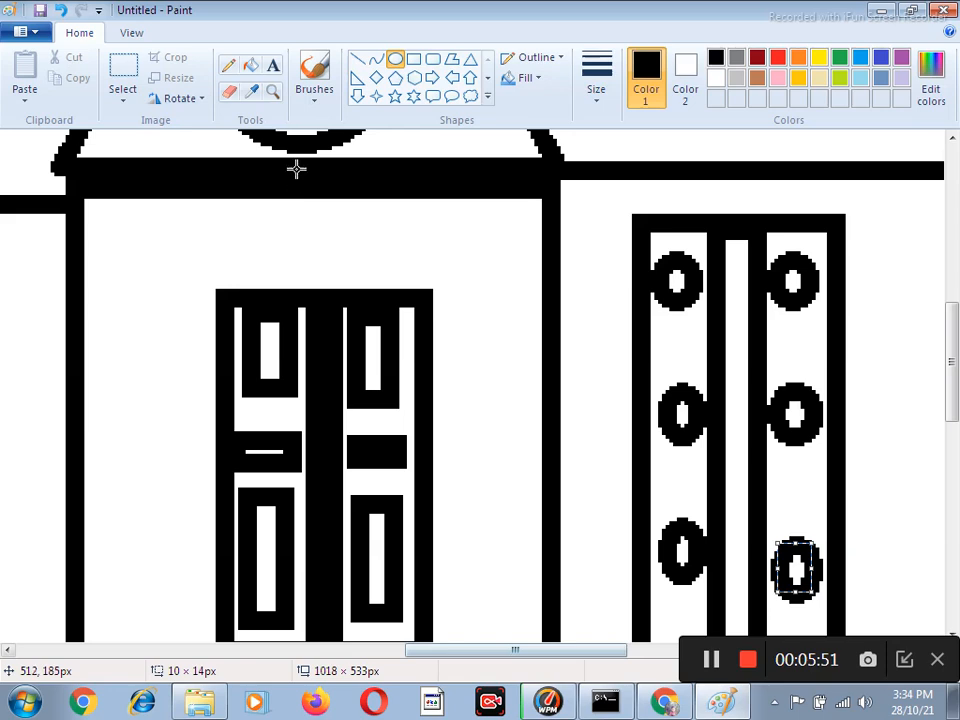
{"action": "left_click", "coordinate": [277, 100]}
{"action": "right_click", "coordinate": [600, 272]}
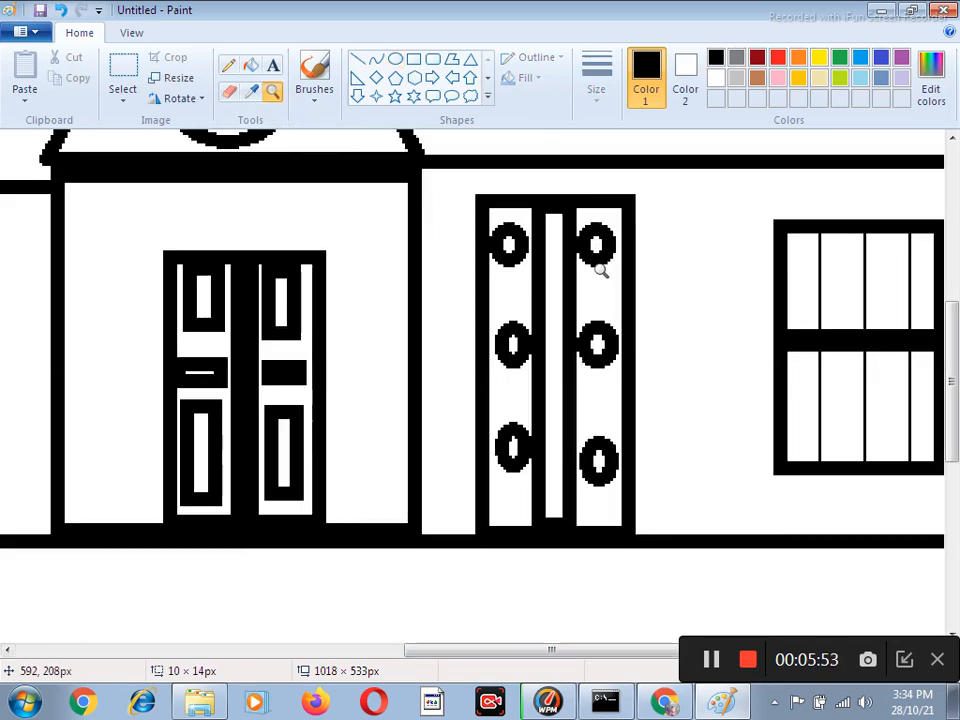
{"action": "right_click", "coordinate": [602, 272]}
{"action": "right_click", "coordinate": [601, 273]}
{"action": "left_click", "coordinate": [599, 274]}
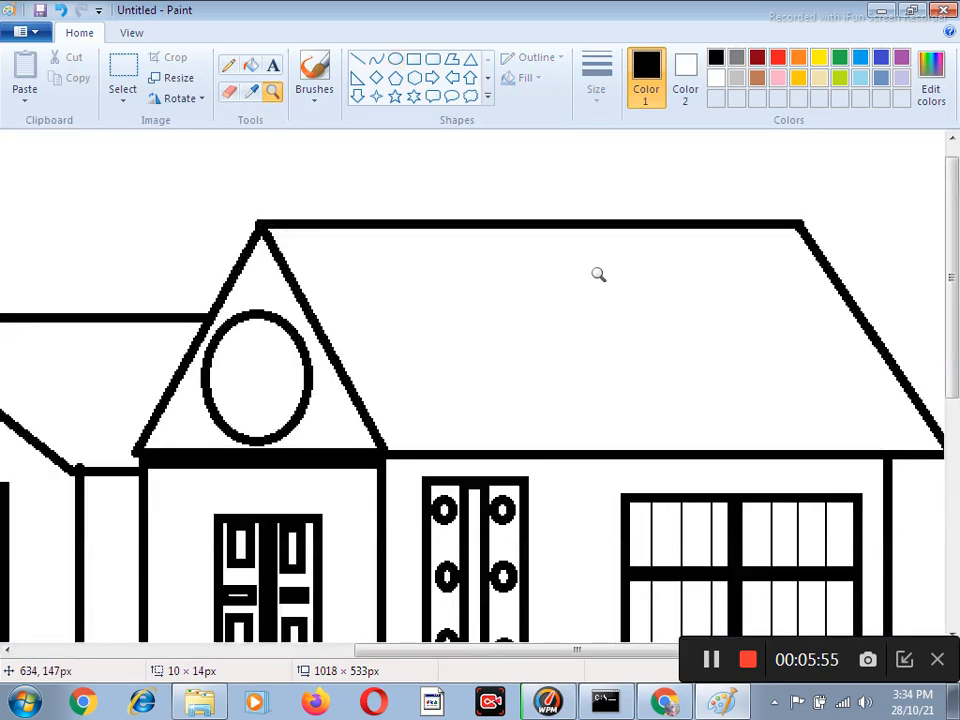
{"action": "left_click", "coordinate": [596, 276]}
{"action": "right_click", "coordinate": [591, 277]}
{"action": "right_click", "coordinate": [591, 279]}
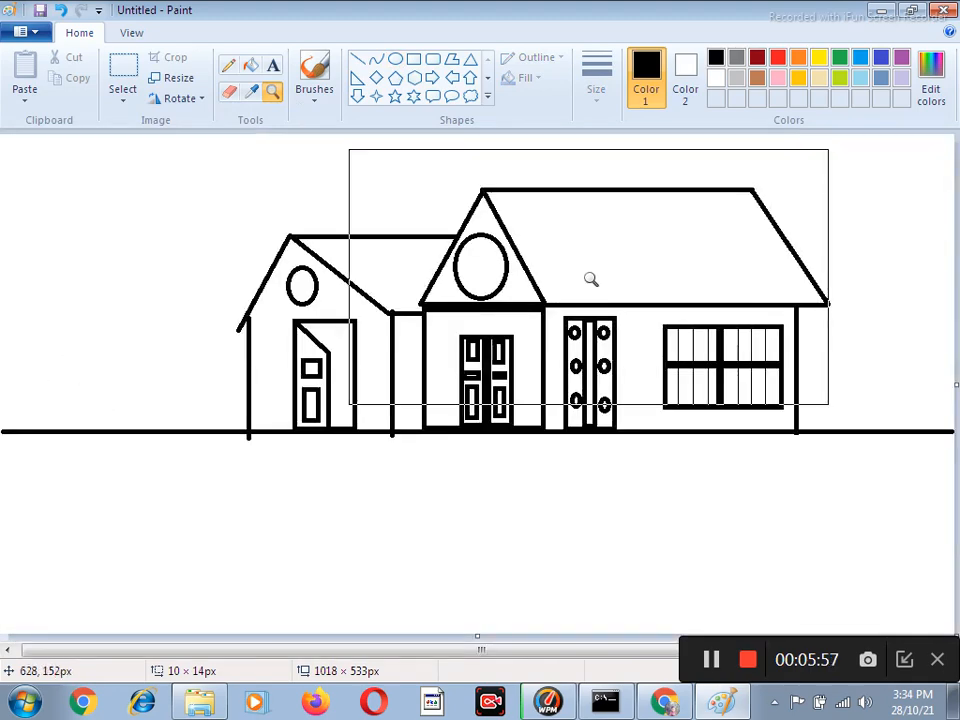
{"action": "right_click", "coordinate": [566, 292]}
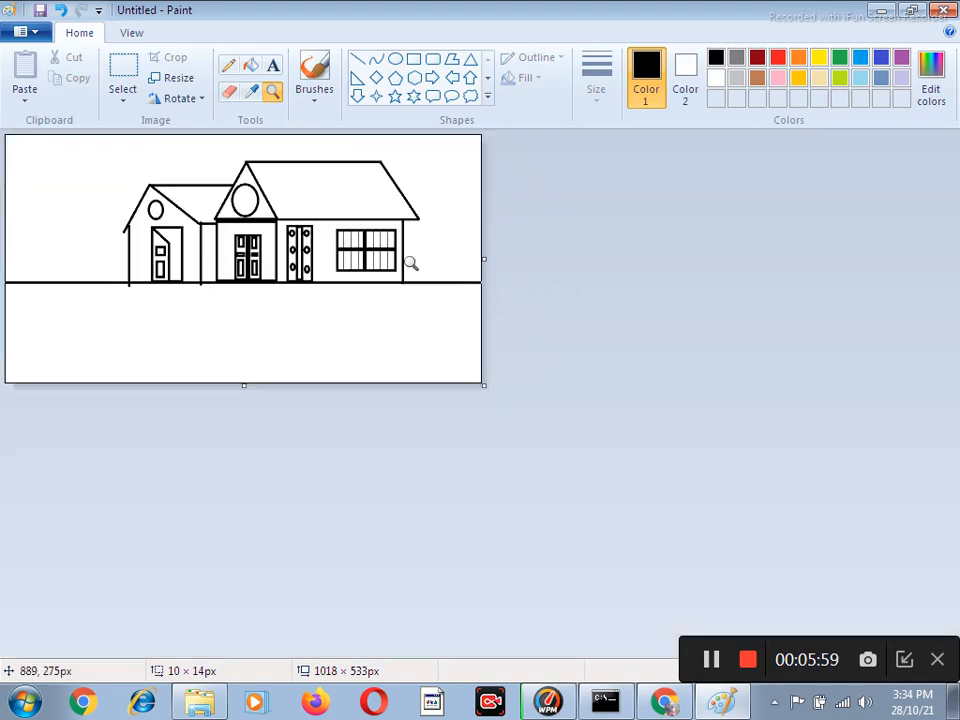
Draw two curved path edges from the base corners of the left gable's door down to the canvas's lower edge.
{"action": "left_click", "coordinate": [303, 208]}
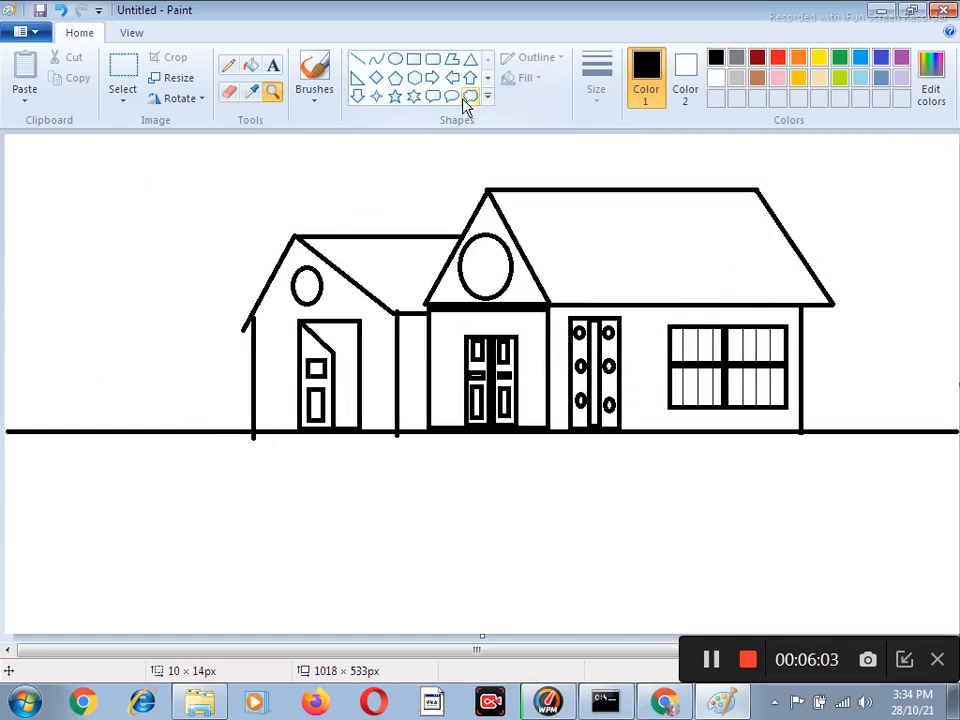
{"action": "left_click", "coordinate": [375, 62]}
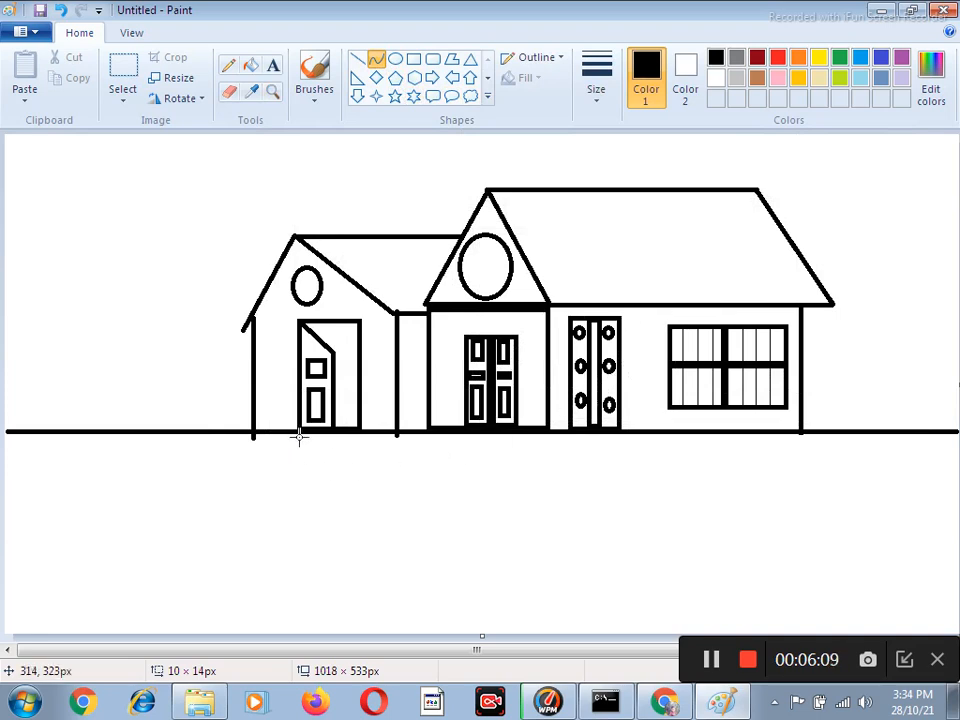
{"action": "mouse_move", "coordinate": [297, 432]}
{"action": "left_mouse_down"}
{"action": "mouse_move", "coordinate": [276, 461]}
{"action": "mouse_move", "coordinate": [176, 536]}
{"action": "mouse_move", "coordinate": [20, 632]}
{"action": "left_mouse_up"}
{"action": "mouse_move", "coordinate": [139, 541]}
{"action": "left_mouse_down"}
{"action": "mouse_move", "coordinate": [260, 596]}
{"action": "mouse_move", "coordinate": [145, 523]}
{"action": "left_mouse_up"}
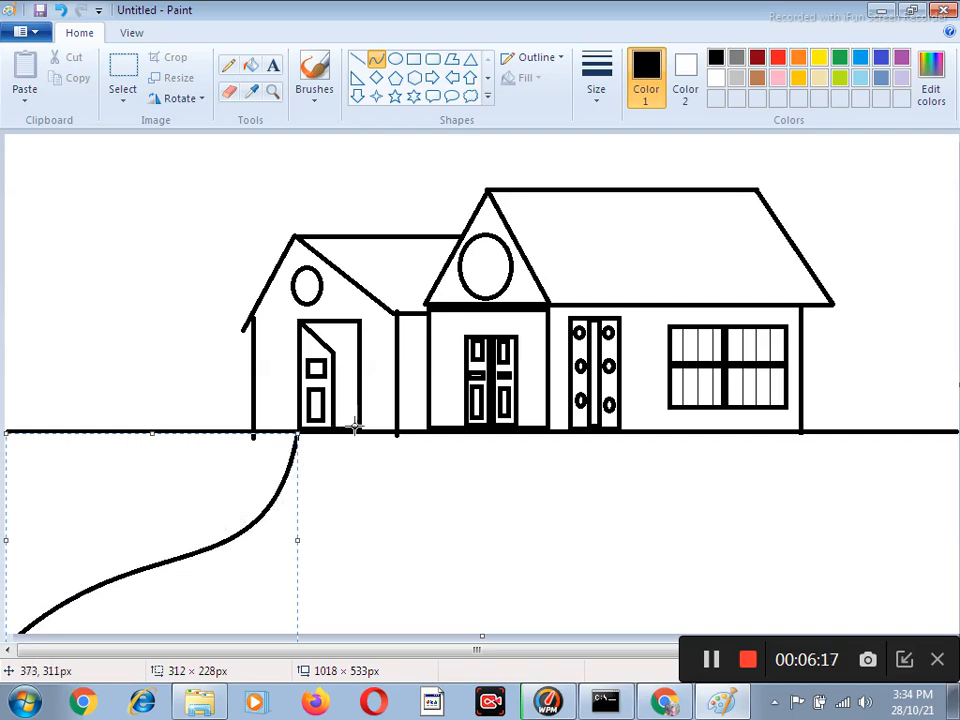
{"action": "left_click_drag", "start_coordinate": [360, 432], "coordinate": [243, 632]}
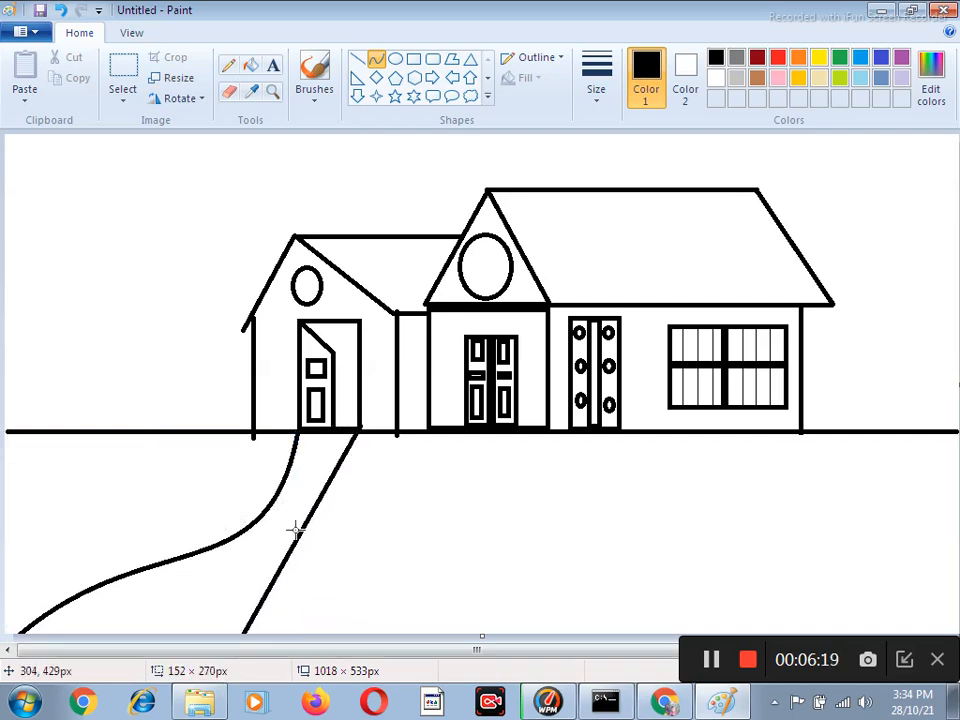
{"action": "left_click_drag", "start_coordinate": [313, 510], "coordinate": [378, 537]}
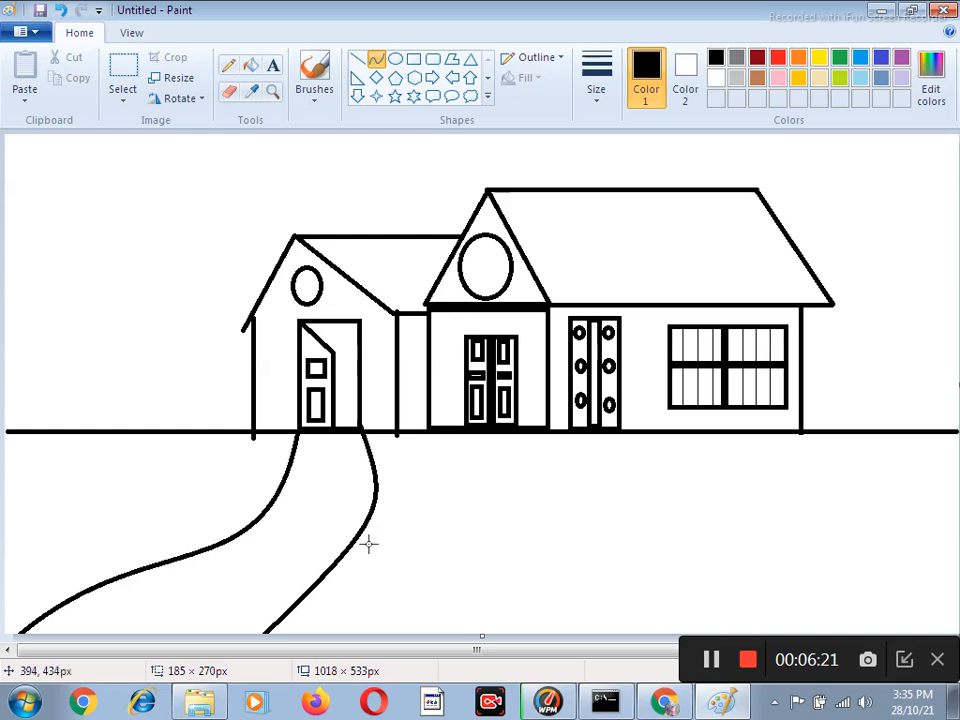
{"action": "left_click_drag", "start_coordinate": [309, 574], "coordinate": [246, 592]}
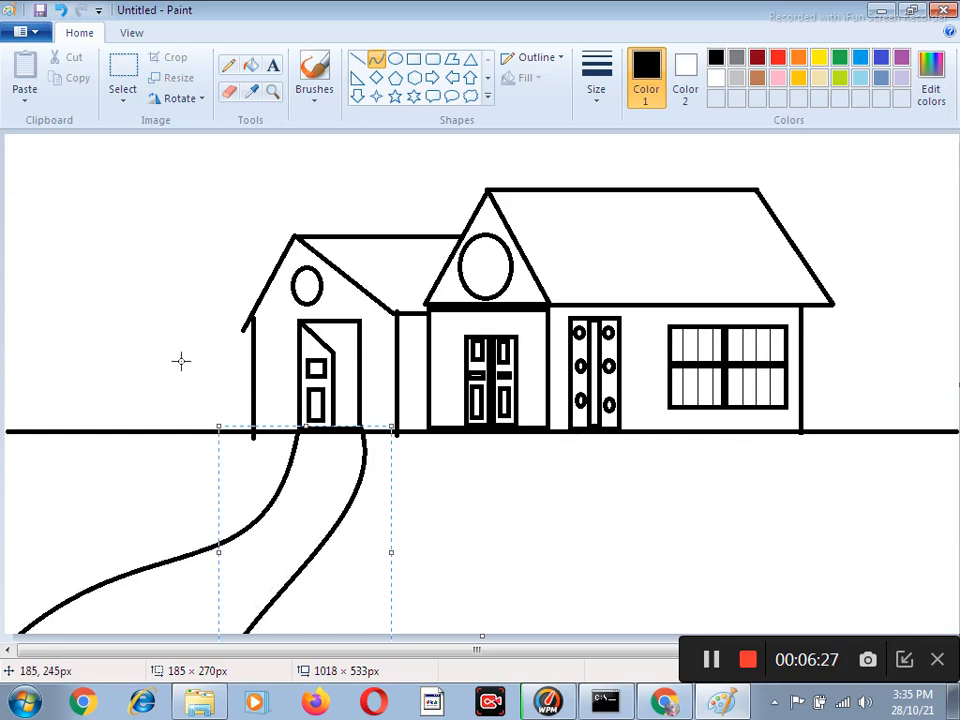
Draw two small bush arches outward from the house's left wall, about 40 × 36 px and 25 × 29 px, using the Curve tool.
{"action": "left_click", "coordinate": [272, 91]}
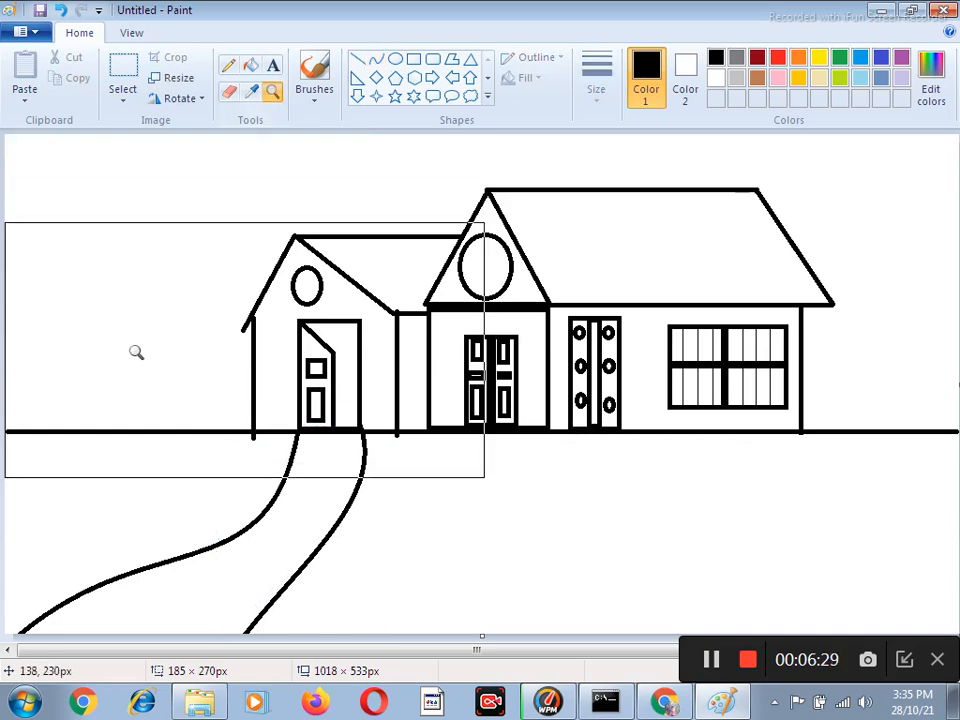
{"action": "left_click", "coordinate": [135, 349]}
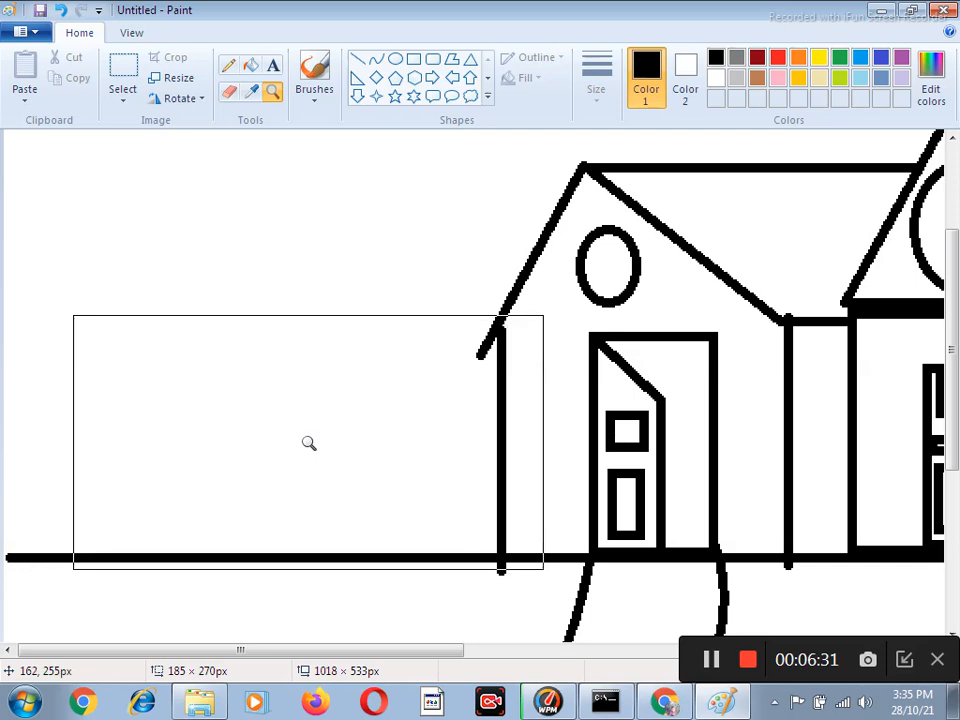
{"action": "left_click", "coordinate": [303, 470]}
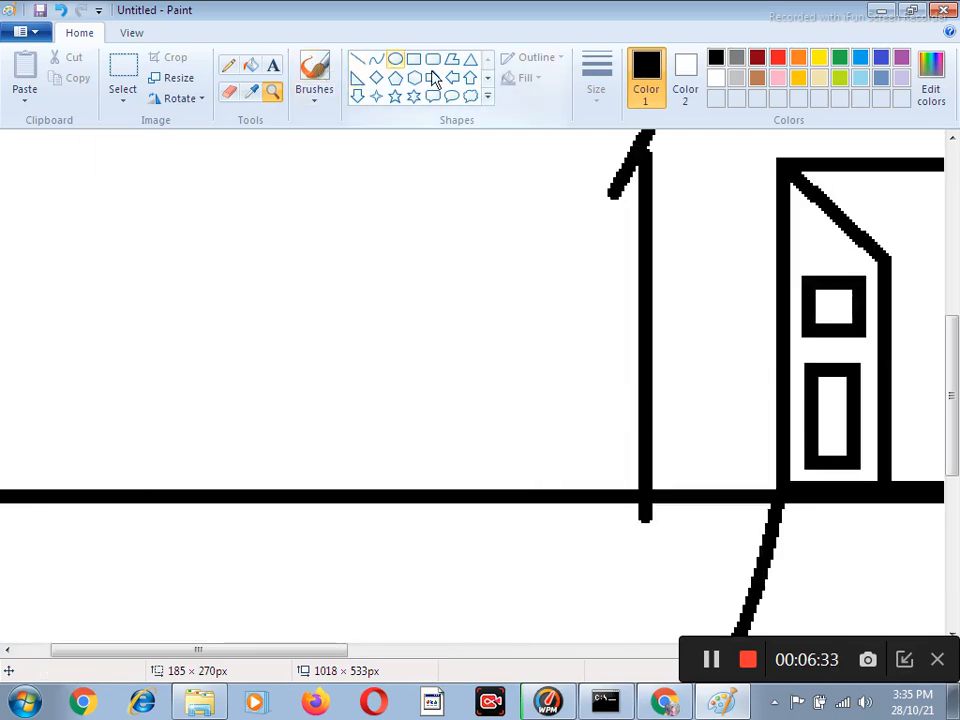
{"action": "left_click", "coordinate": [378, 62]}
{"action": "left_click_drag", "start_coordinate": [642, 375], "coordinate": [530, 374]}
{"action": "left_click_drag", "start_coordinate": [594, 349], "coordinate": [534, 279]}
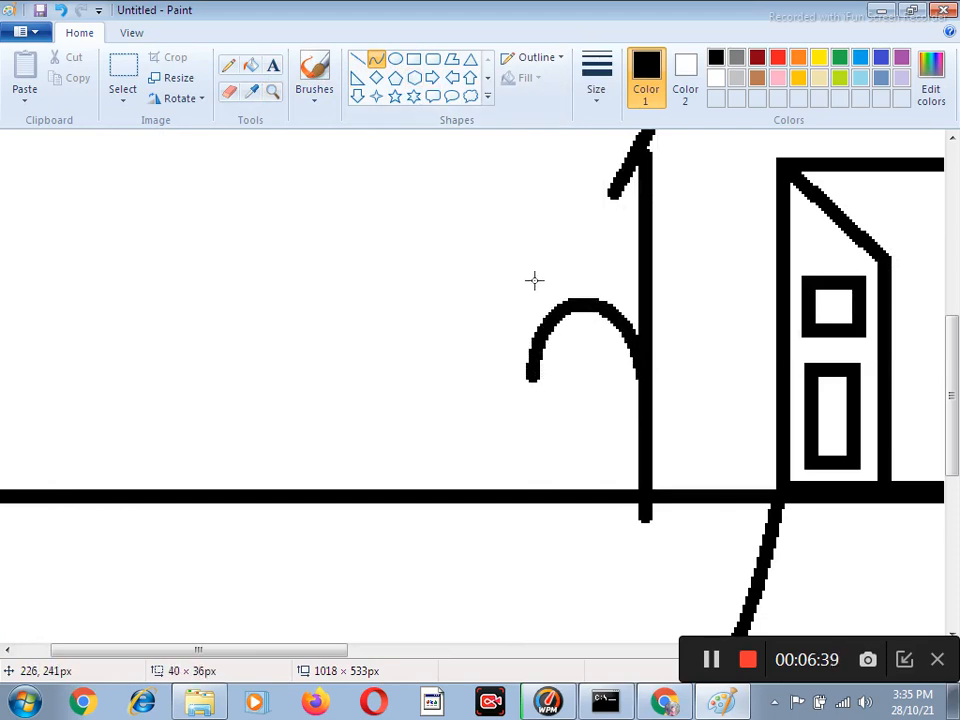
{"action": "left_click", "coordinate": [377, 61]}
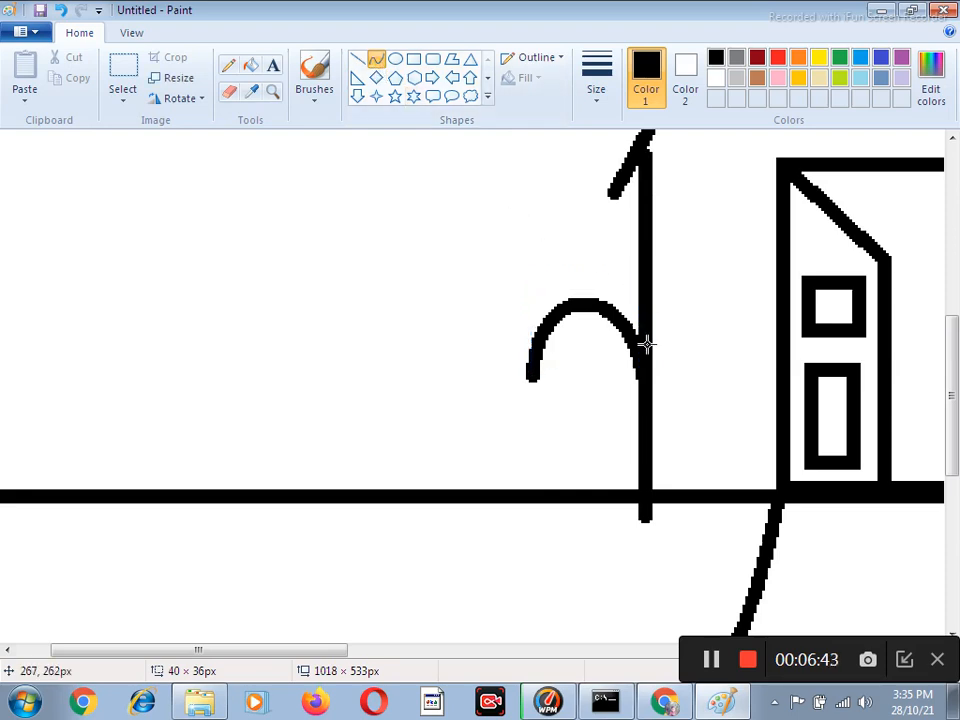
{"action": "mouse_move", "coordinate": [533, 374]}
{"action": "left_mouse_down"}
{"action": "mouse_move", "coordinate": [486, 376]}
{"action": "mouse_move", "coordinate": [525, 300]}
{"action": "left_mouse_up"}
{"action": "left_click_drag", "start_coordinate": [510, 352], "coordinate": [461, 330]}
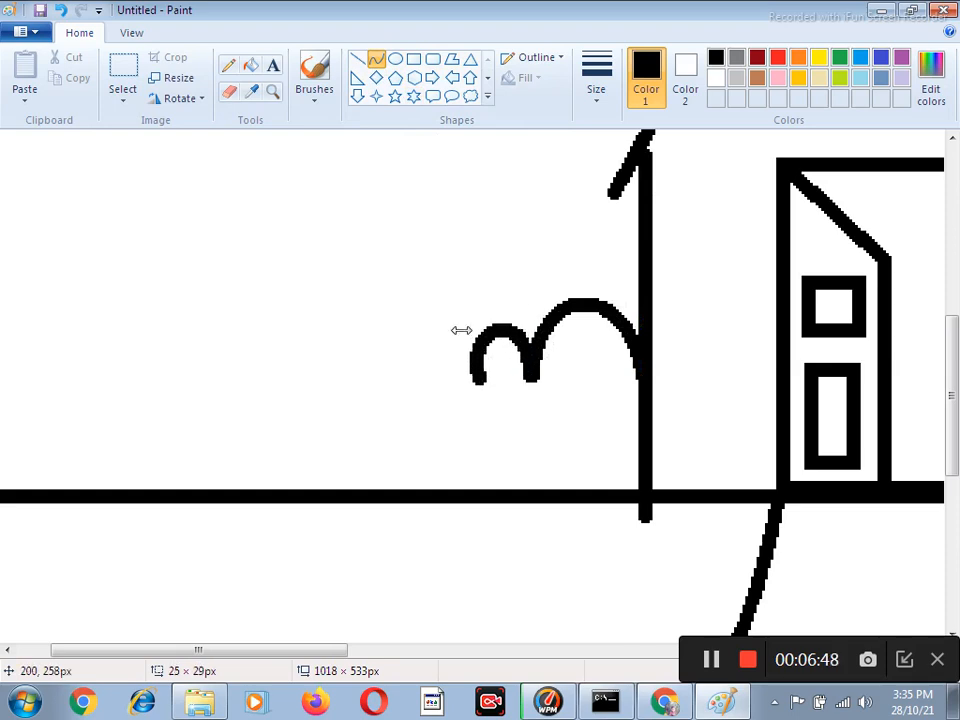
Continue the bush outline to the left with two larger arches about 55 and 60 px wide.
{"action": "left_click", "coordinate": [377, 61]}
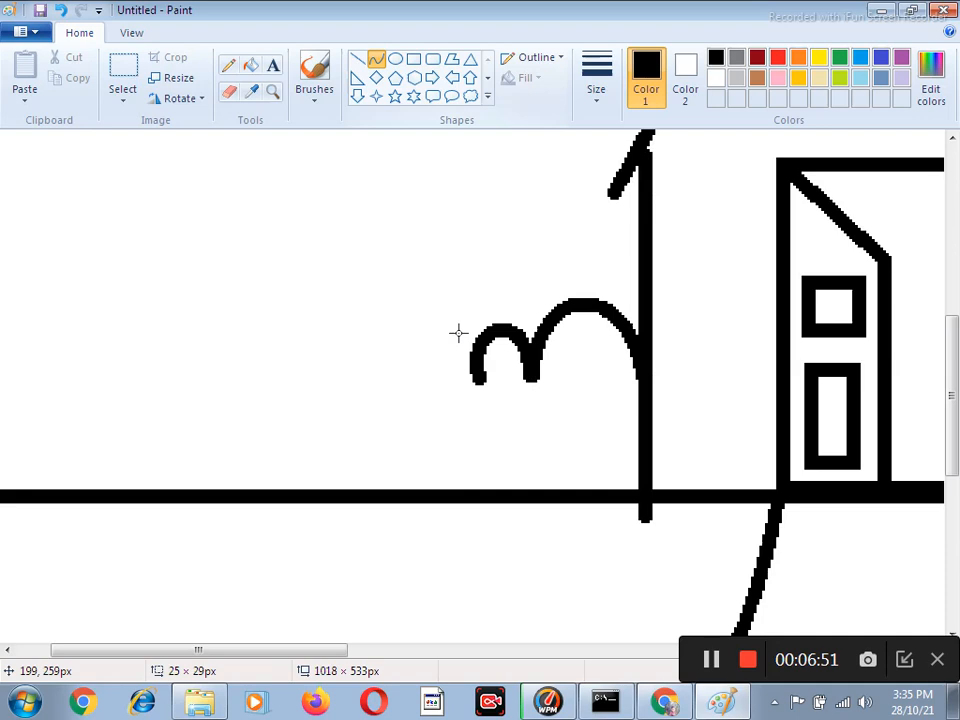
{"action": "left_click_drag", "start_coordinate": [481, 380], "coordinate": [328, 390]}
{"action": "left_click_drag", "start_coordinate": [402, 388], "coordinate": [314, 265]}
{"action": "left_click", "coordinate": [517, 222]}
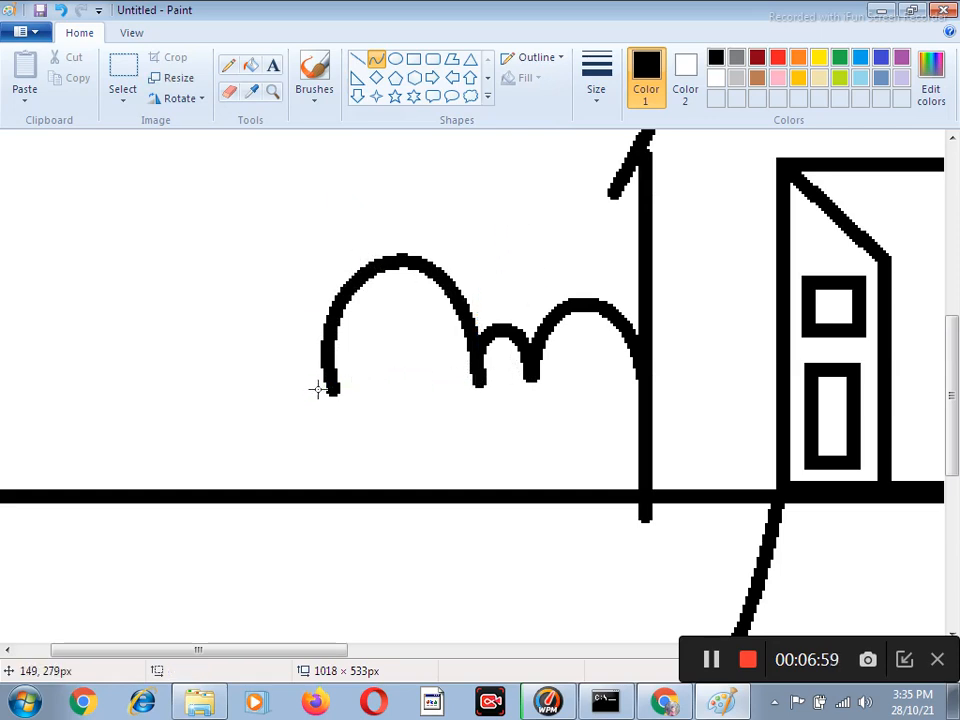
{"action": "left_click_drag", "start_coordinate": [329, 390], "coordinate": [163, 394]}
{"action": "mouse_move", "coordinate": [242, 399]}
{"action": "left_mouse_down"}
{"action": "mouse_move", "coordinate": [281, 255]}
{"action": "mouse_move", "coordinate": [266, 151]}
{"action": "left_mouse_up"}
{"action": "left_click_drag", "start_coordinate": [219, 281], "coordinate": [135, 289]}
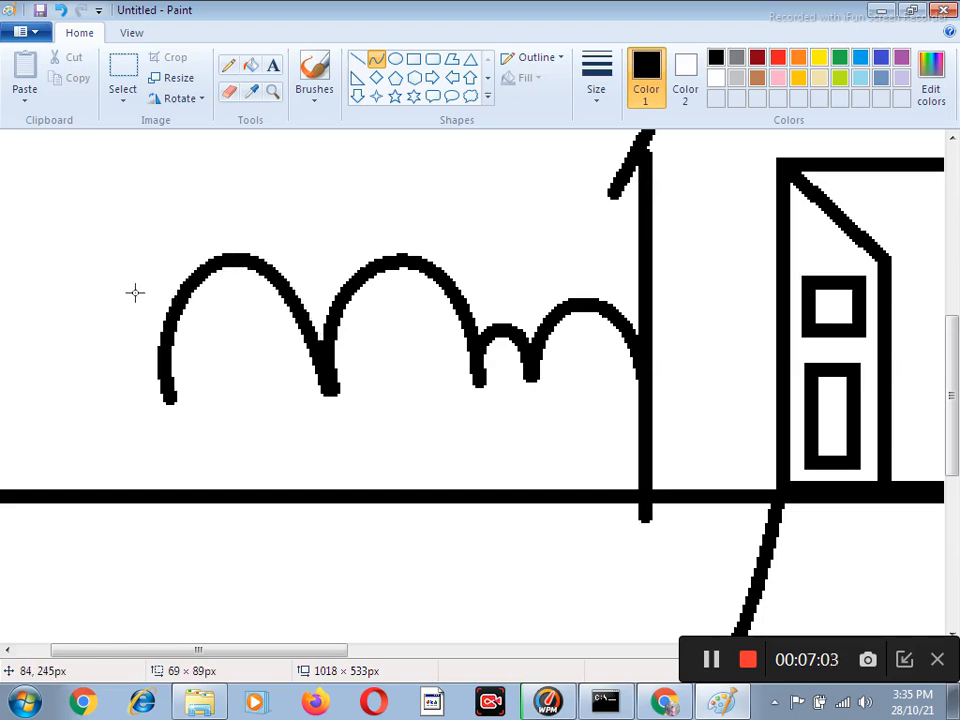
{"action": "left_click", "coordinate": [443, 191]}
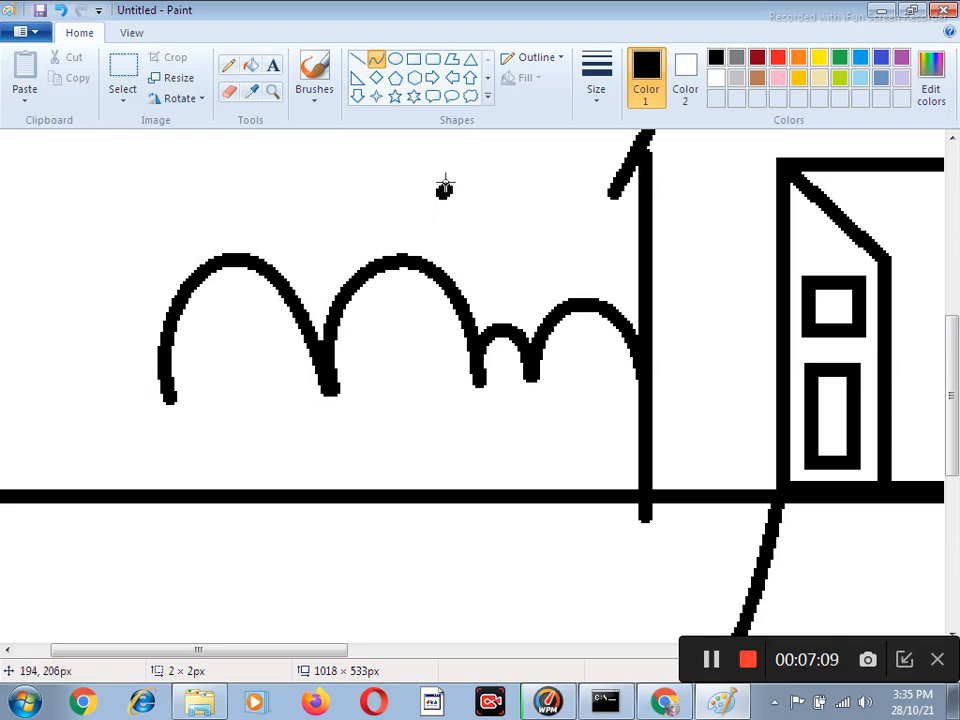
{"action": "left_click_drag", "start_coordinate": [443, 191], "coordinate": [533, 223]}
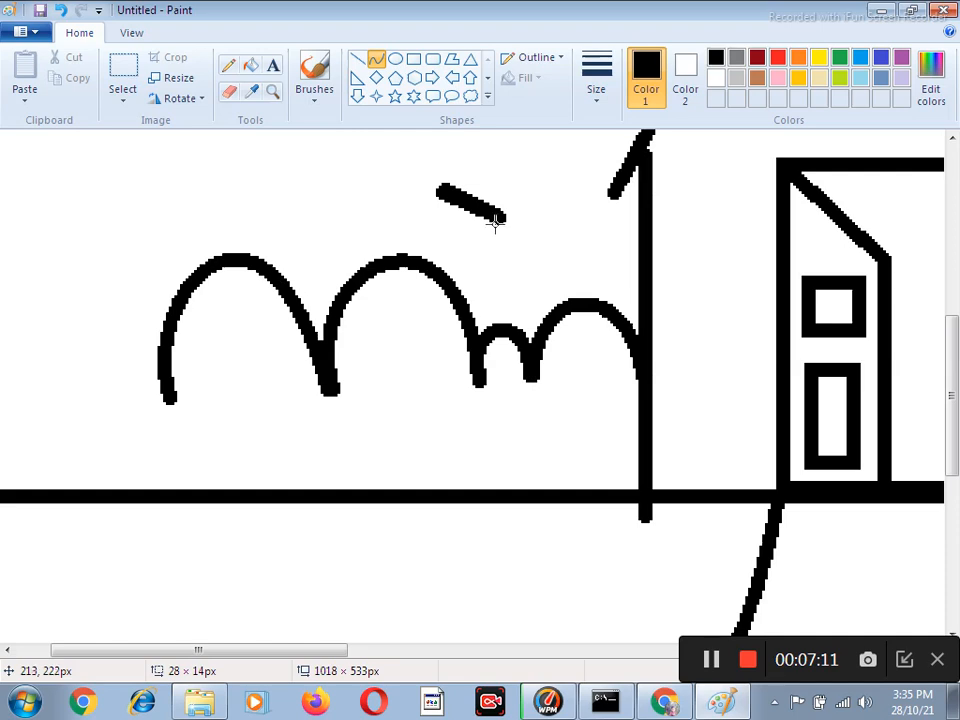
{"action": "key", "text": "ctrl+z"}
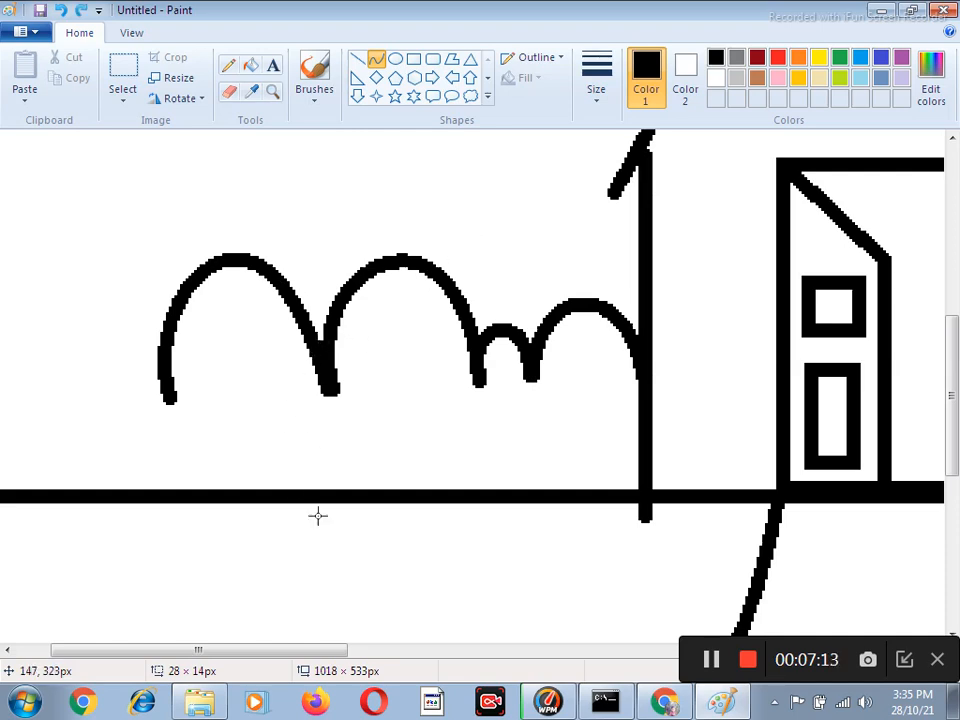
Extend the bush outline to the canvas's left edge with three more arches about 39, 36 and 29 px wide.
{"action": "scroll", "coordinate": [264, 497], "scroll_direction": "left", "scroll_amount": 3}
{"action": "left_click_drag", "start_coordinate": [274, 386], "coordinate": [169, 394]}
{"action": "left_click_drag", "start_coordinate": [225, 358], "coordinate": [168, 318]}
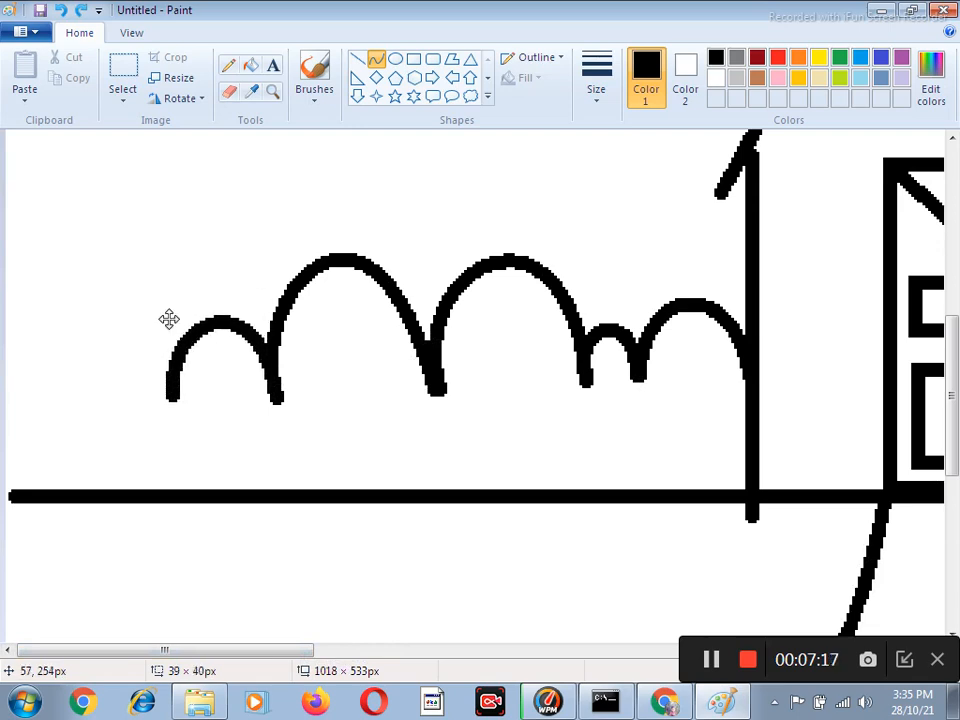
{"action": "left_click", "coordinate": [185, 401]}
{"action": "mouse_move", "coordinate": [172, 395]}
{"action": "left_mouse_down"}
{"action": "mouse_move", "coordinate": [90, 381]}
{"action": "mouse_move", "coordinate": [172, 200]}
{"action": "left_mouse_up"}
{"action": "left_click_drag", "start_coordinate": [107, 330], "coordinate": [73, 313]}
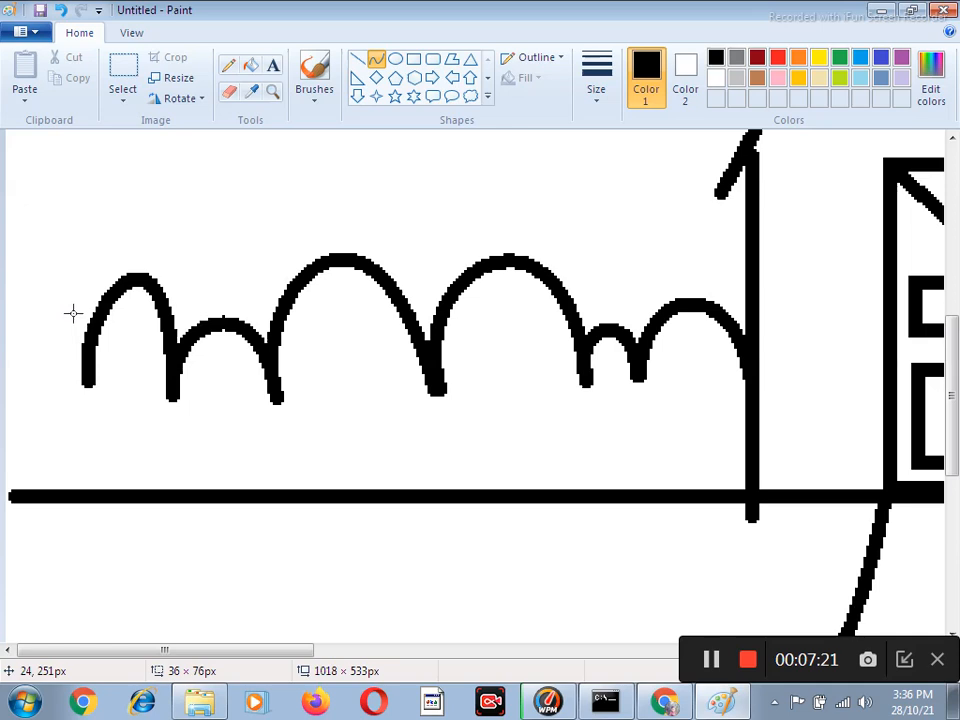
{"action": "left_click", "coordinate": [230, 222]}
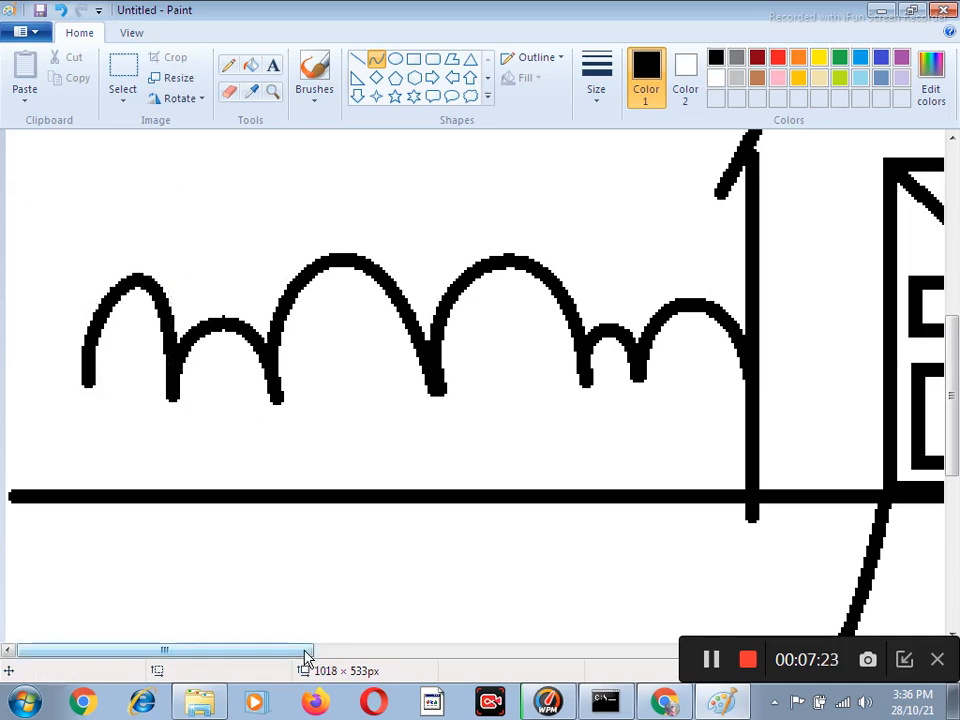
{"action": "mouse_move", "coordinate": [83, 381]}
{"action": "left_mouse_down"}
{"action": "mouse_move", "coordinate": [3, 391]}
{"action": "mouse_move", "coordinate": [66, 298]}
{"action": "mouse_move", "coordinate": [66, 279]}
{"action": "left_mouse_up"}
{"action": "mouse_move", "coordinate": [40, 322]}
{"action": "left_mouse_down"}
{"action": "mouse_move", "coordinate": [34, 343]}
{"action": "mouse_move", "coordinate": [3, 345]}
{"action": "left_mouse_up"}
Draw the left edge of a palm trunk as a curve about 160 px tall, rising from the bushes left of the house.
{"action": "scroll", "coordinate": [354, 311], "scroll_direction": "up", "scroll_amount": 3}
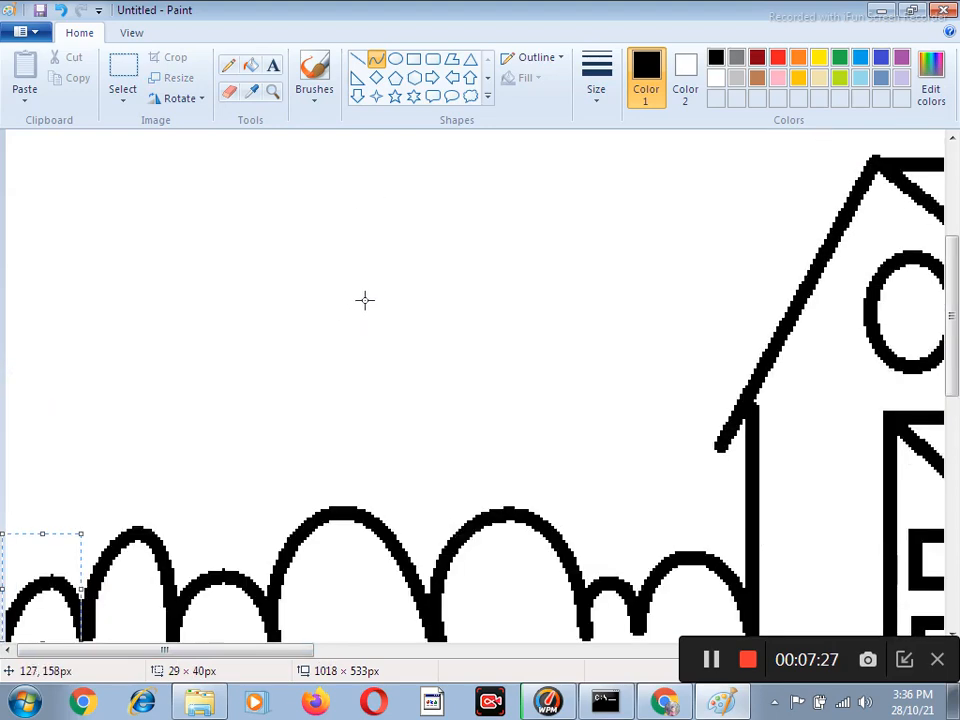
{"action": "scroll", "coordinate": [373, 291], "scroll_direction": "down", "scroll_amount": 1}
{"action": "scroll", "coordinate": [367, 302], "scroll_direction": "down", "scroll_amount": 1}
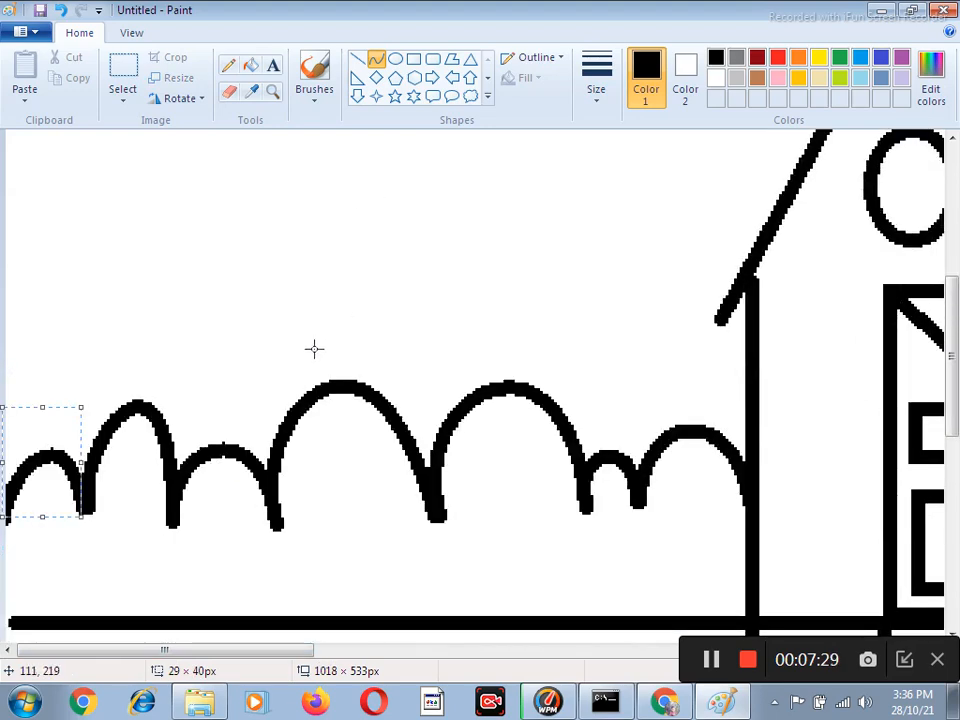
{"action": "scroll", "coordinate": [220, 333], "scroll_direction": "up", "scroll_amount": 1}
{"action": "mouse_move", "coordinate": [183, 598]}
{"action": "left_mouse_down"}
{"action": "mouse_move", "coordinate": [162, 225]}
{"action": "mouse_move", "coordinate": [176, 152]}
{"action": "mouse_move", "coordinate": [170, 170]}
{"action": "left_mouse_up"}
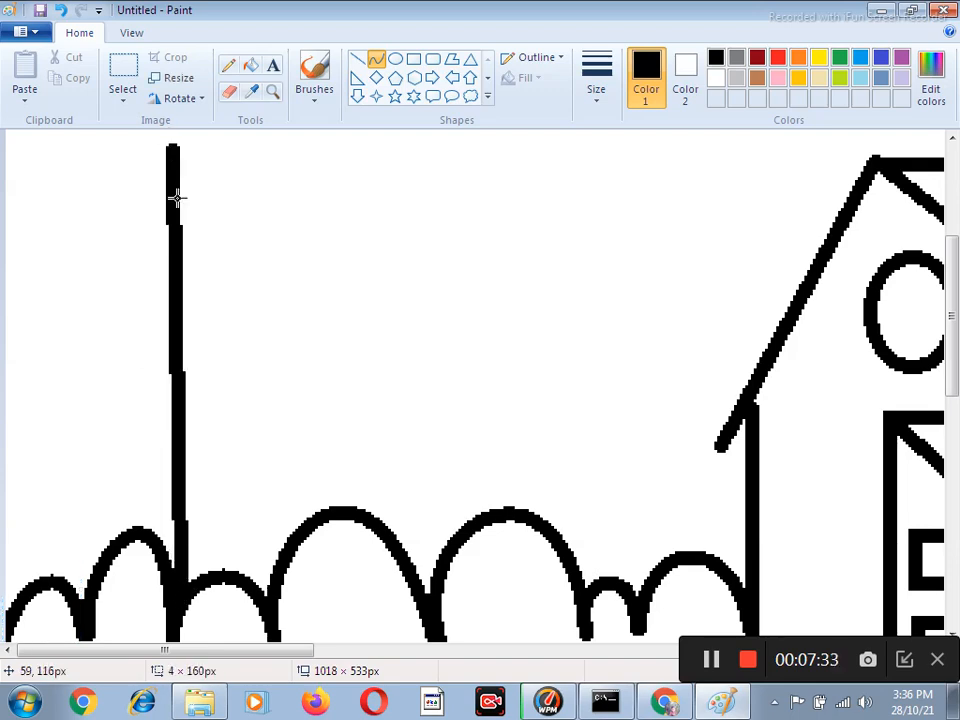
{"action": "left_click_drag", "start_coordinate": [187, 421], "coordinate": [226, 442]}
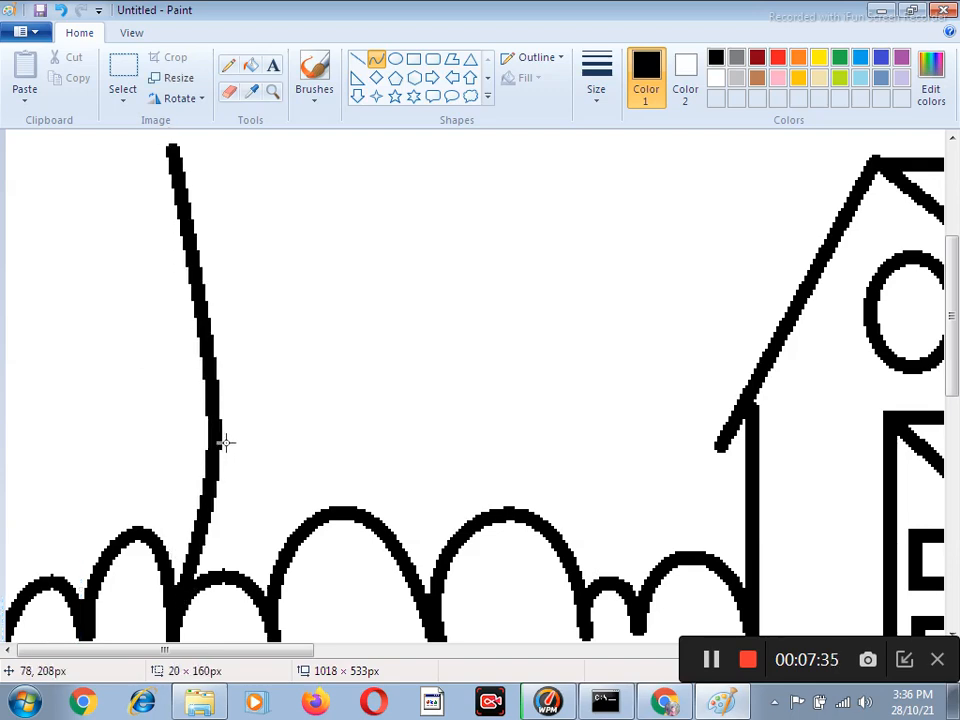
{"action": "left_click_drag", "start_coordinate": [216, 330], "coordinate": [204, 230]}
Draw the palm trunk's right edge as a curve about 37 × 161 px, narrowing the trunk toward its tip.
{"action": "left_click", "coordinate": [293, 192]}
{"action": "mouse_move", "coordinate": [193, 140]}
{"action": "left_mouse_down"}
{"action": "mouse_move", "coordinate": [294, 510]}
{"action": "mouse_move", "coordinate": [266, 580]}
{"action": "left_mouse_up"}
{"action": "left_click_drag", "start_coordinate": [213, 228], "coordinate": [238, 187]}
{"action": "left_click_drag", "start_coordinate": [233, 323], "coordinate": [293, 418]}
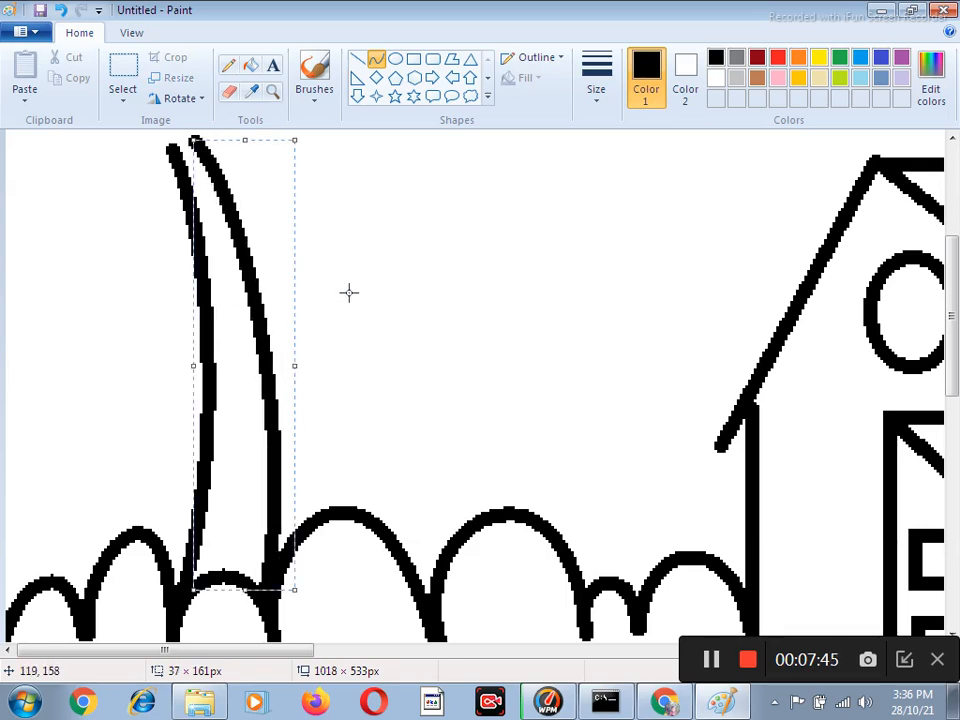
{"action": "left_click", "coordinate": [362, 254]}
{"action": "key", "text": "ctrl+z"}
Draw two drooping frond curves from the trunk's tip, one to the right and one about 44 × 113 px to the left.
{"action": "mouse_move", "coordinate": [196, 141]}
{"action": "left_mouse_down"}
{"action": "mouse_move", "coordinate": [324, 246]}
{"action": "mouse_move", "coordinate": [394, 381]}
{"action": "left_mouse_up"}
{"action": "mouse_move", "coordinate": [285, 229]}
{"action": "left_mouse_down"}
{"action": "mouse_move", "coordinate": [311, 125]}
{"action": "mouse_move", "coordinate": [345, 206]}
{"action": "mouse_move", "coordinate": [376, 195]}
{"action": "left_mouse_up"}
{"action": "mouse_move", "coordinate": [172, 148]}
{"action": "left_mouse_down"}
{"action": "mouse_move", "coordinate": [75, 392]}
{"action": "mouse_move", "coordinate": [68, 456]}
{"action": "mouse_move", "coordinate": [86, 171]}
{"action": "mouse_move", "coordinate": [77, 283]}
{"action": "mouse_move", "coordinate": [32, 392]}
{"action": "mouse_move", "coordinate": [47, 369]}
{"action": "mouse_move", "coordinate": [38, 378]}
{"action": "left_mouse_up"}
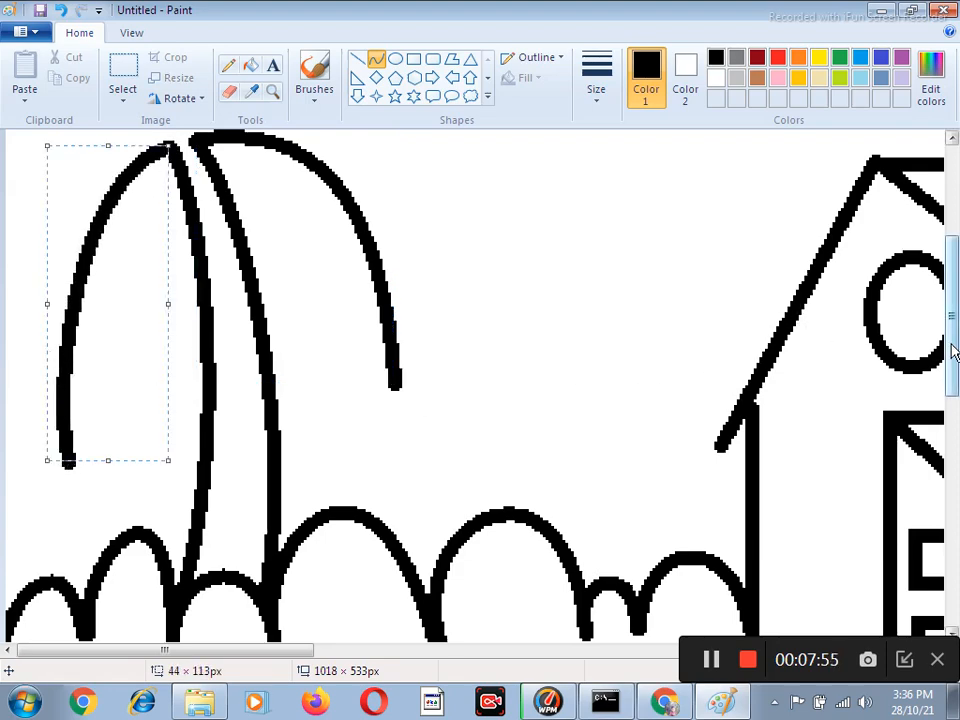
Draw two rising frond curves from the trunk's tip, one arching right and one about 51 × 88 px arching left.
{"action": "scroll", "coordinate": [952, 350], "scroll_direction": "up", "scroll_amount": 5}
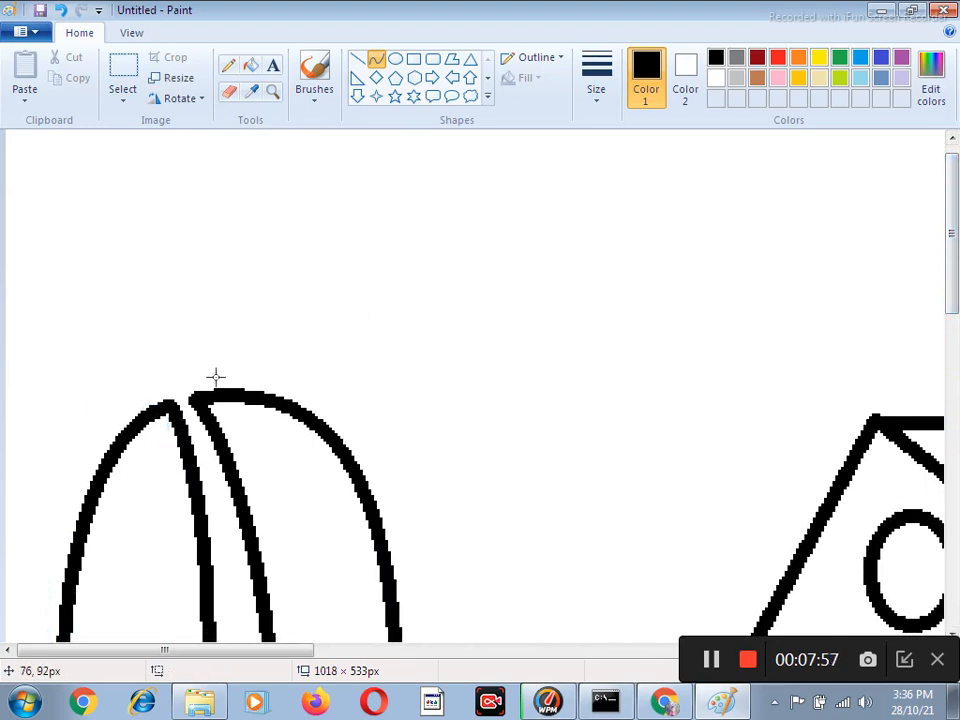
{"action": "mouse_move", "coordinate": [180, 403]}
{"action": "left_mouse_down"}
{"action": "mouse_move", "coordinate": [450, 221]}
{"action": "mouse_move", "coordinate": [503, 204]}
{"action": "left_mouse_up"}
{"action": "mouse_move", "coordinate": [441, 261]}
{"action": "left_mouse_down"}
{"action": "mouse_move", "coordinate": [240, 234]}
{"action": "mouse_move", "coordinate": [165, 232]}
{"action": "mouse_move", "coordinate": [167, 242]}
{"action": "mouse_move", "coordinate": [279, 227]}
{"action": "mouse_move", "coordinate": [393, 133]}
{"action": "left_mouse_up"}
{"action": "mouse_move", "coordinate": [52, 152]}
{"action": "left_mouse_down"}
{"action": "mouse_move", "coordinate": [189, 369]}
{"action": "mouse_move", "coordinate": [175, 398]}
{"action": "left_mouse_up"}
{"action": "left_click_drag", "start_coordinate": [105, 261], "coordinate": [193, 268]}
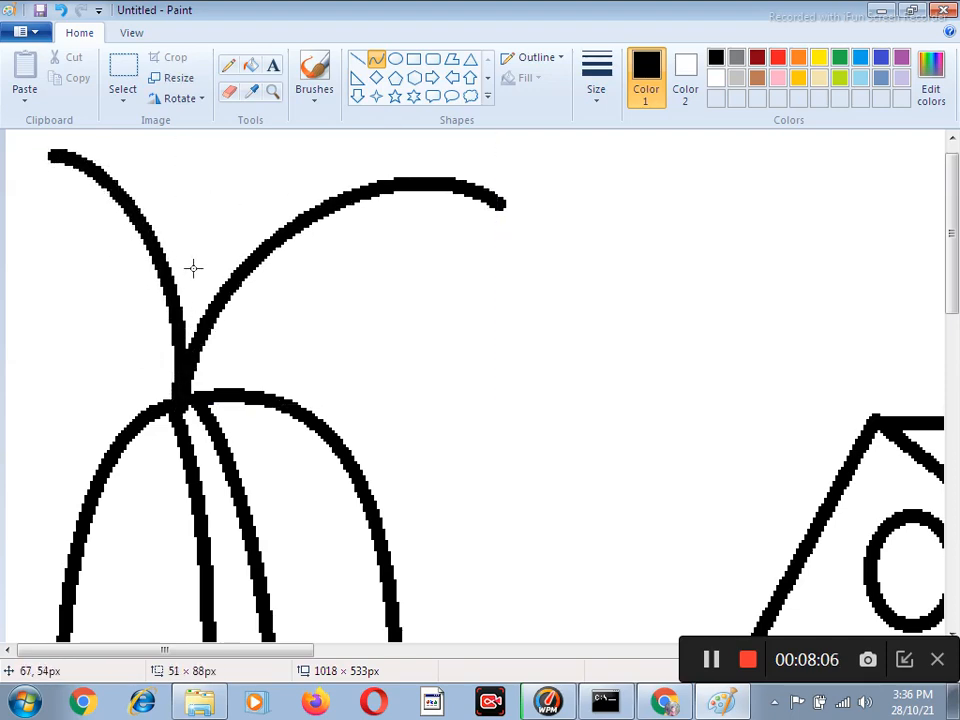
Close the four palm fronds with thin jagged leaf edges drawn freehand with the Pencil along their inner or lower sides.
{"action": "left_click", "coordinate": [228, 66]}
{"action": "scroll", "coordinate": [368, 404], "scroll_direction": "down", "scroll_amount": 3}
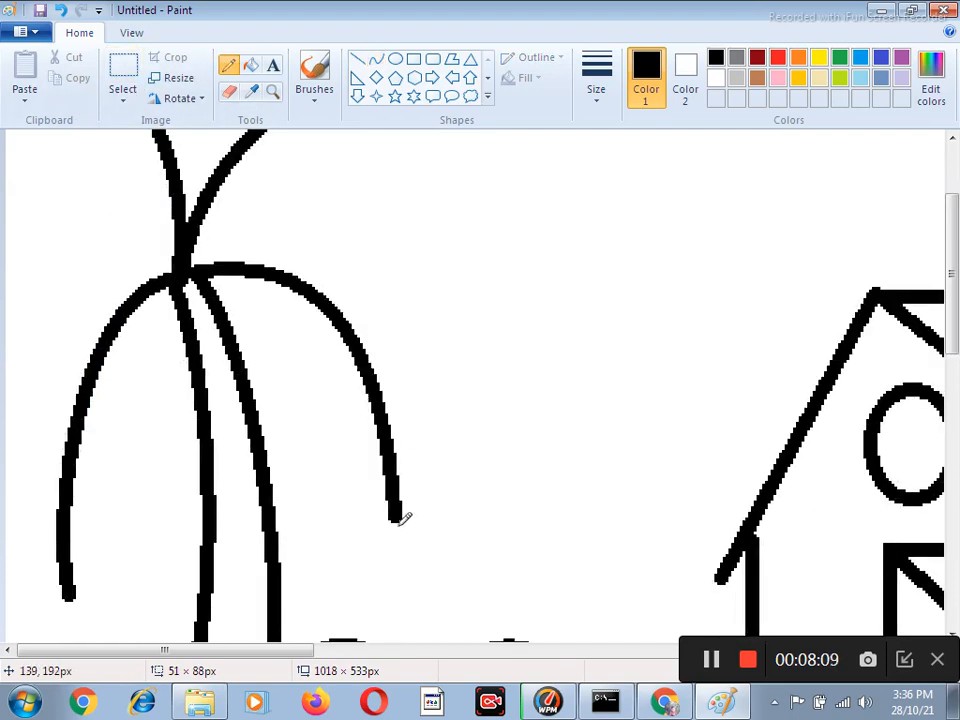
{"action": "mouse_move", "coordinate": [397, 518]}
{"action": "left_mouse_down"}
{"action": "mouse_move", "coordinate": [322, 471]}
{"action": "mouse_move", "coordinate": [342, 463]}
{"action": "mouse_move", "coordinate": [311, 427]}
{"action": "mouse_move", "coordinate": [308, 405]}
{"action": "mouse_move", "coordinate": [278, 386]}
{"action": "mouse_move", "coordinate": [294, 370]}
{"action": "mouse_move", "coordinate": [251, 325]}
{"action": "left_mouse_up"}
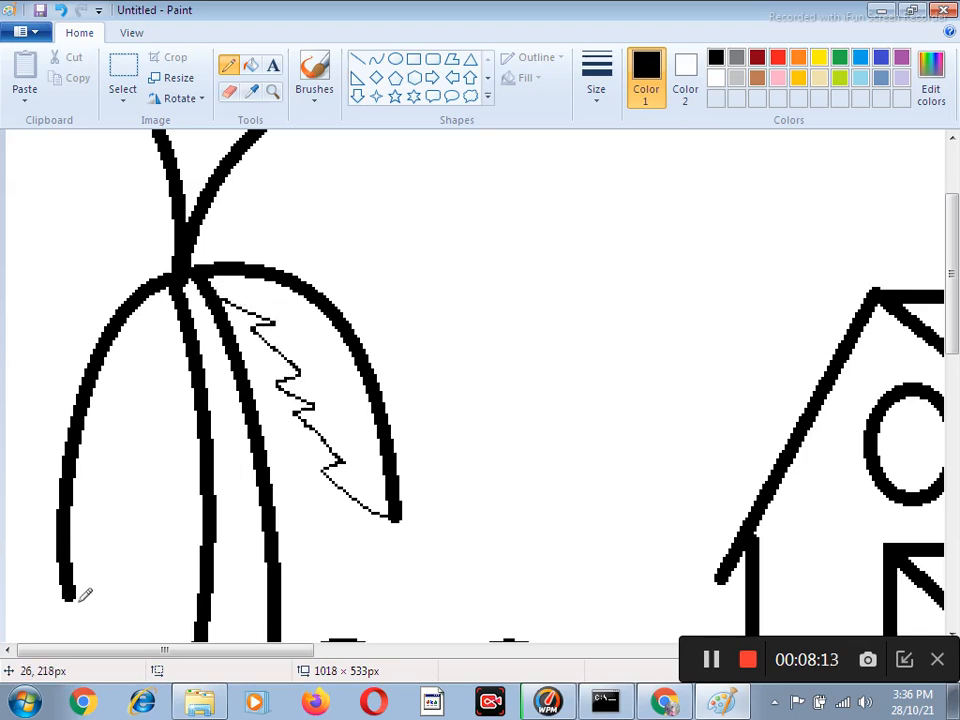
{"action": "mouse_move", "coordinate": [70, 590]}
{"action": "left_mouse_down"}
{"action": "mouse_move", "coordinate": [95, 512]}
{"action": "mouse_move", "coordinate": [133, 465]}
{"action": "mouse_move", "coordinate": [172, 262]}
{"action": "left_mouse_up"}
{"action": "scroll", "coordinate": [276, 282], "scroll_direction": "up", "scroll_amount": 3}
{"action": "mouse_move", "coordinate": [224, 385]}
{"action": "left_mouse_down"}
{"action": "mouse_move", "coordinate": [275, 331]}
{"action": "mouse_move", "coordinate": [270, 360]}
{"action": "mouse_move", "coordinate": [371, 285]}
{"action": "mouse_move", "coordinate": [374, 301]}
{"action": "mouse_move", "coordinate": [437, 249]}
{"action": "mouse_move", "coordinate": [447, 262]}
{"action": "mouse_move", "coordinate": [507, 201]}
{"action": "left_mouse_up"}
{"action": "mouse_move", "coordinate": [135, 378]}
{"action": "left_mouse_down"}
{"action": "mouse_move", "coordinate": [95, 355]}
{"action": "mouse_move", "coordinate": [134, 347]}
{"action": "mouse_move", "coordinate": [87, 297]}
{"action": "mouse_move", "coordinate": [124, 281]}
{"action": "mouse_move", "coordinate": [46, 221]}
{"action": "mouse_move", "coordinate": [76, 211]}
{"action": "mouse_move", "coordinate": [42, 162]}
{"action": "left_mouse_up"}
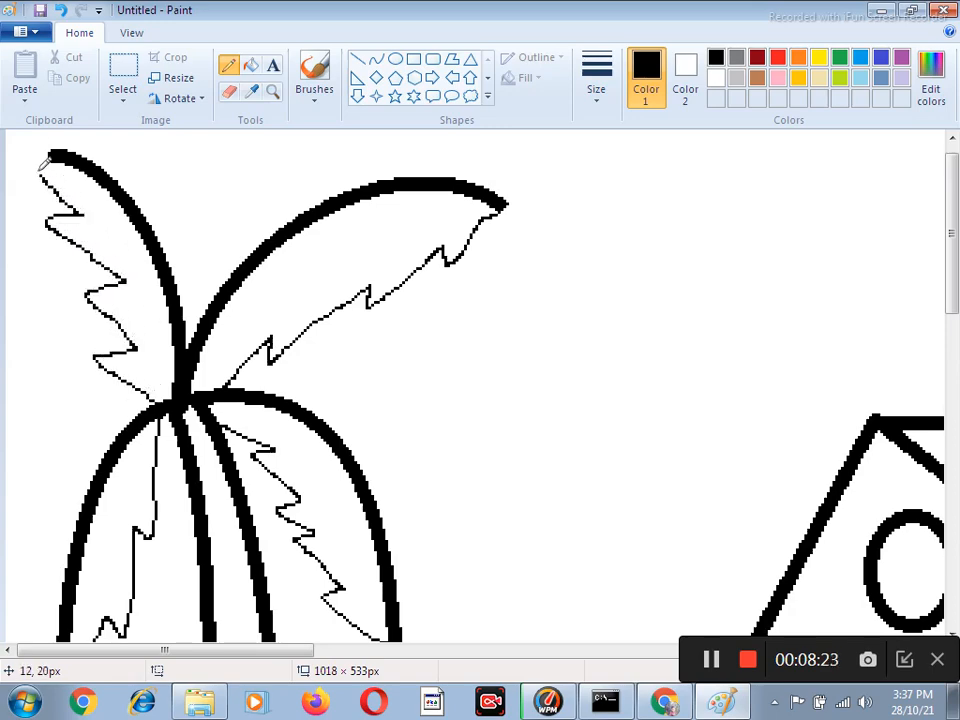
Choose the Fill tool and set Color 1 to green.
{"action": "scroll", "coordinate": [200, 270], "scroll_direction": "down", "scroll_amount": 3}
{"action": "scroll", "coordinate": [276, 280], "scroll_direction": "down", "scroll_amount": 3}
{"action": "scroll", "coordinate": [250, 280], "scroll_direction": "up", "scroll_amount": 3}
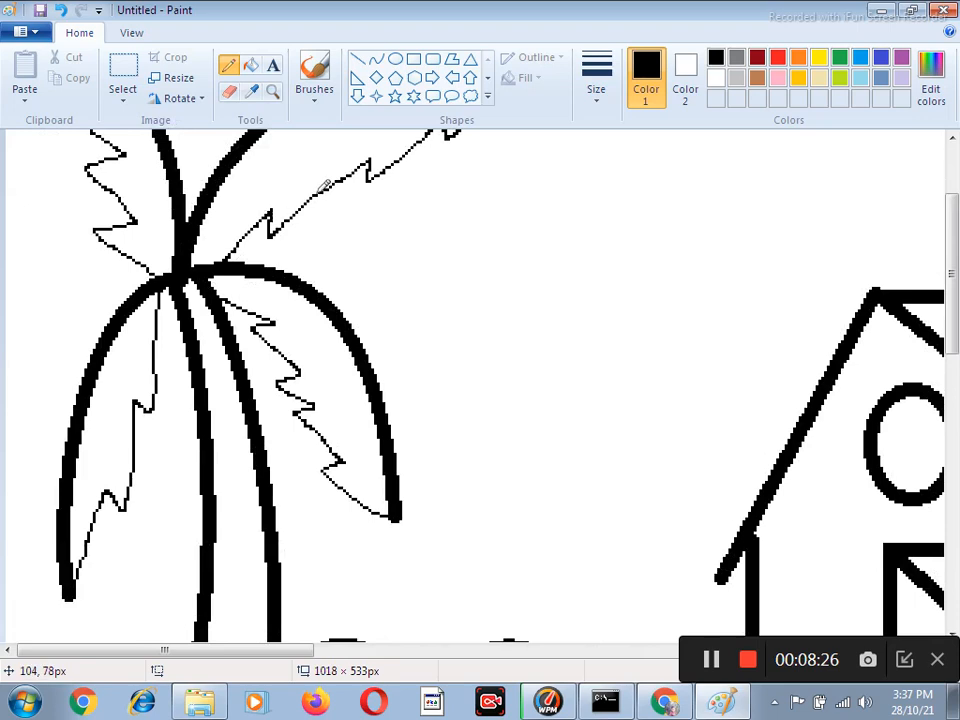
{"action": "left_click", "coordinate": [251, 66]}
{"action": "left_click", "coordinate": [839, 58]}
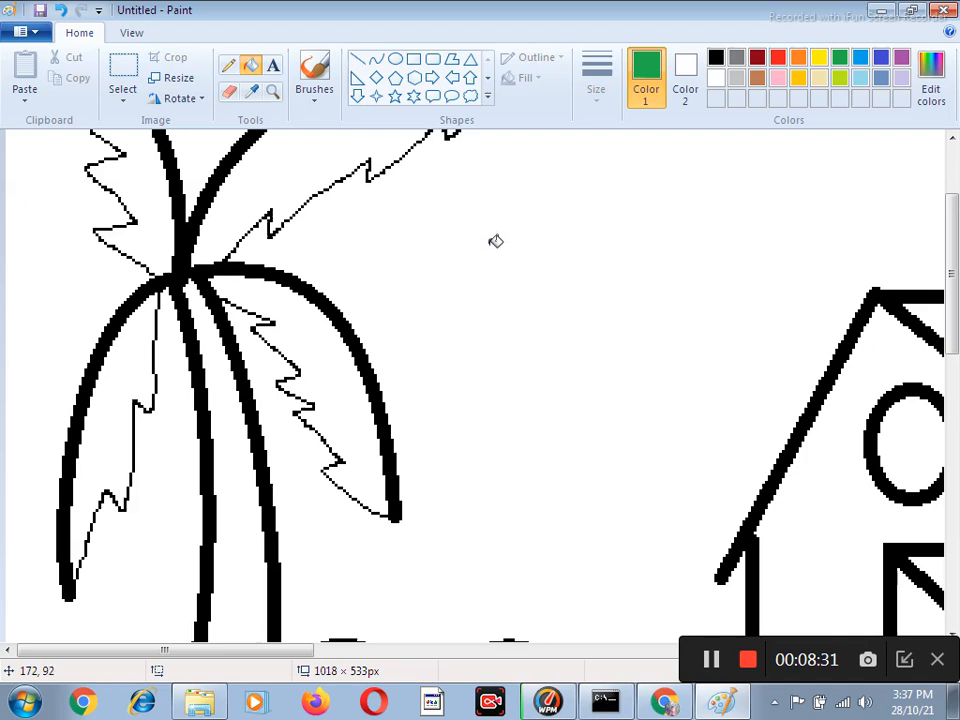
Copy the palm tree with its bushes and place the pasted duplicate over the right end of the house.
{"action": "scroll", "coordinate": [326, 129], "scroll_direction": "up", "scroll_amount": 3}
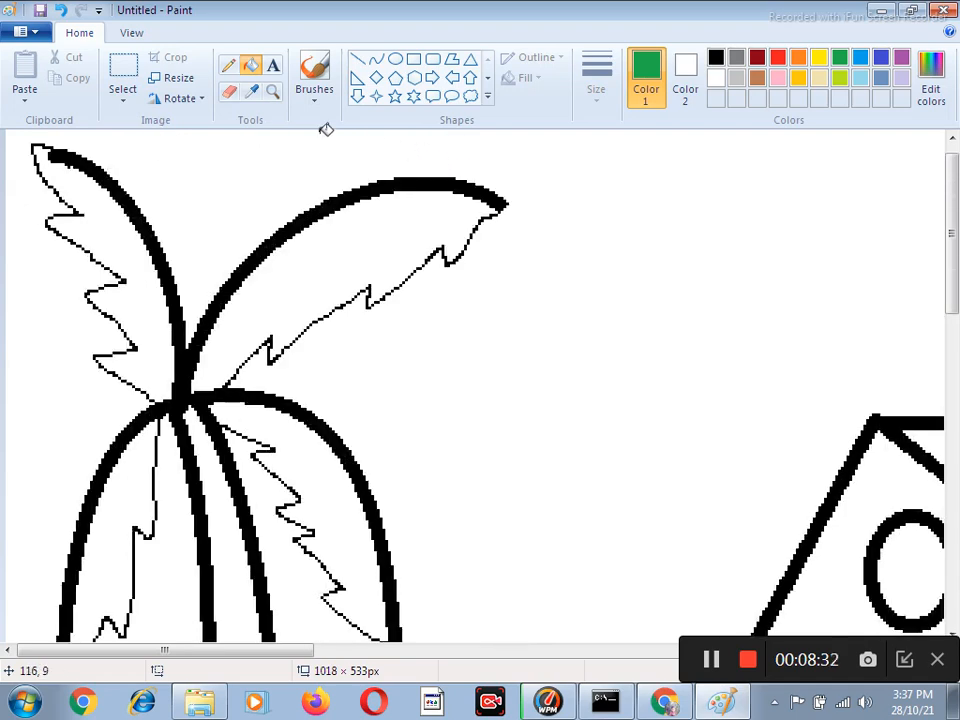
{"action": "left_click", "coordinate": [272, 91]}
{"action": "left_click", "coordinate": [480, 319]}
{"action": "left_click", "coordinate": [477, 312]}
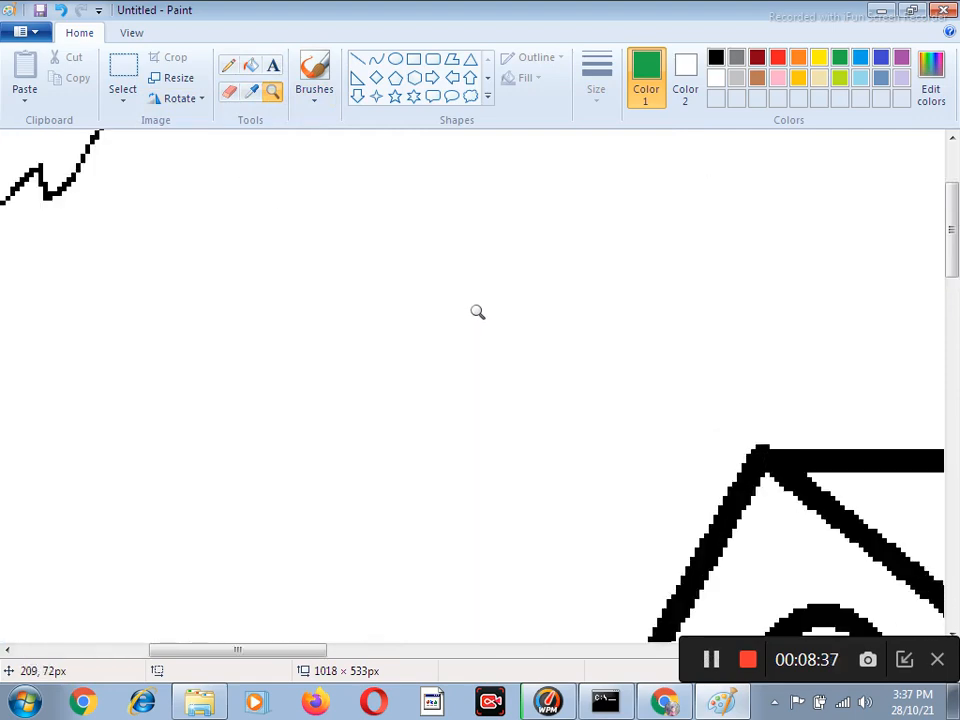
{"action": "right_click", "coordinate": [477, 312]}
{"action": "right_click", "coordinate": [477, 312]}
{"action": "right_click", "coordinate": [477, 312]}
{"action": "right_click", "coordinate": [477, 312]}
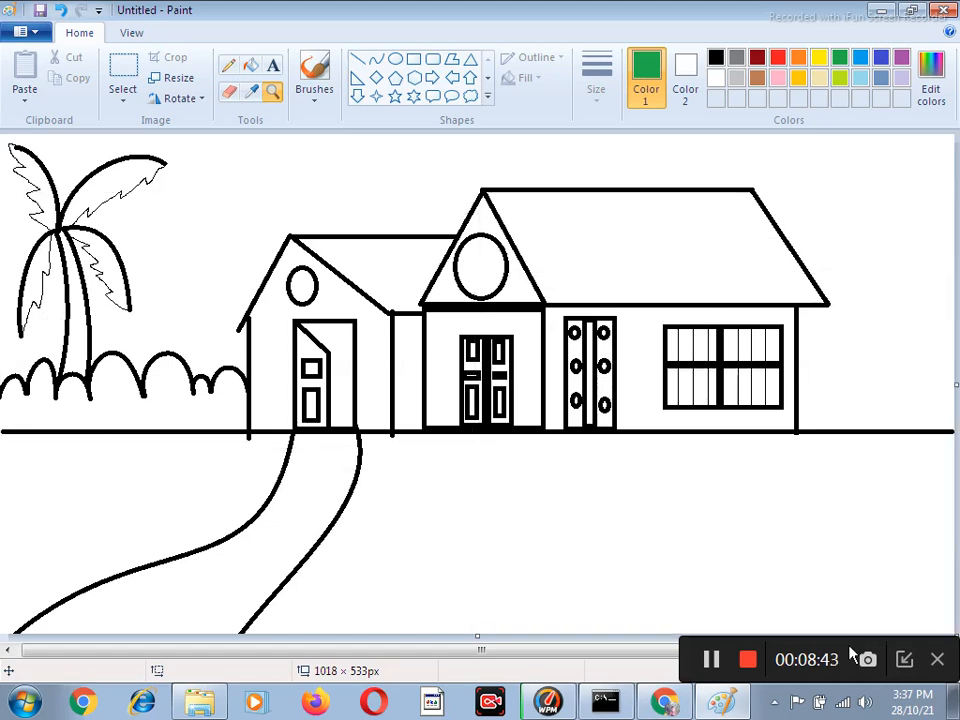
{"action": "left_click", "coordinate": [118, 75]}
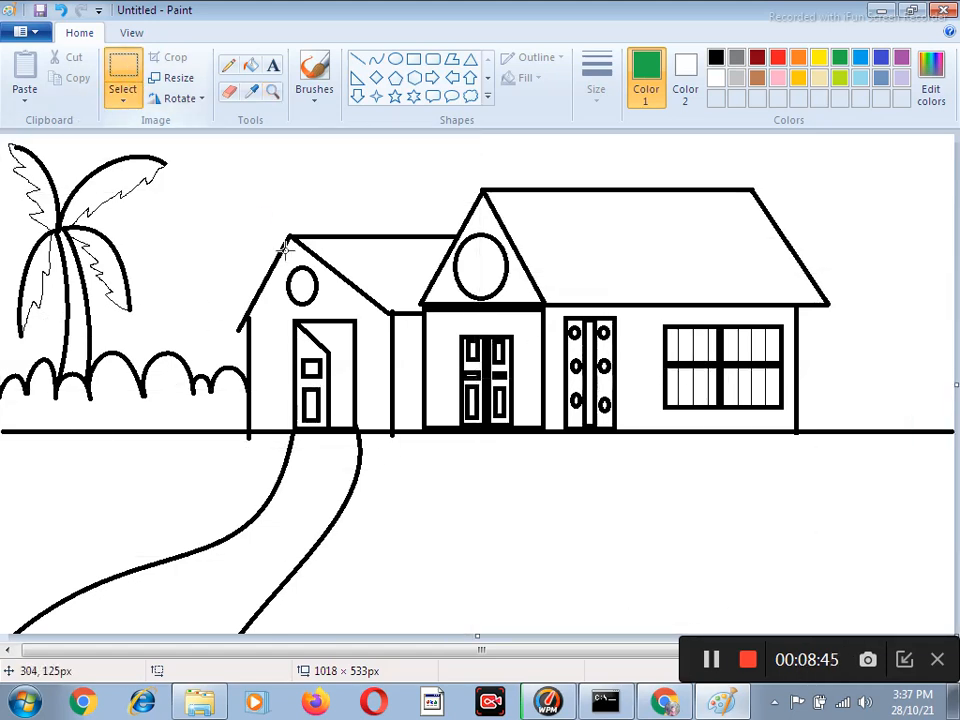
{"action": "mouse_move", "coordinate": [211, 139]}
{"action": "left_mouse_down"}
{"action": "mouse_move", "coordinate": [202, 240]}
{"action": "mouse_move", "coordinate": [90, 520]}
{"action": "mouse_move", "coordinate": [2, 516]}
{"action": "mouse_move", "coordinate": [1, 505]}
{"action": "left_mouse_up"}
{"action": "left_click", "coordinate": [71, 81]}
{"action": "left_click", "coordinate": [24, 75]}
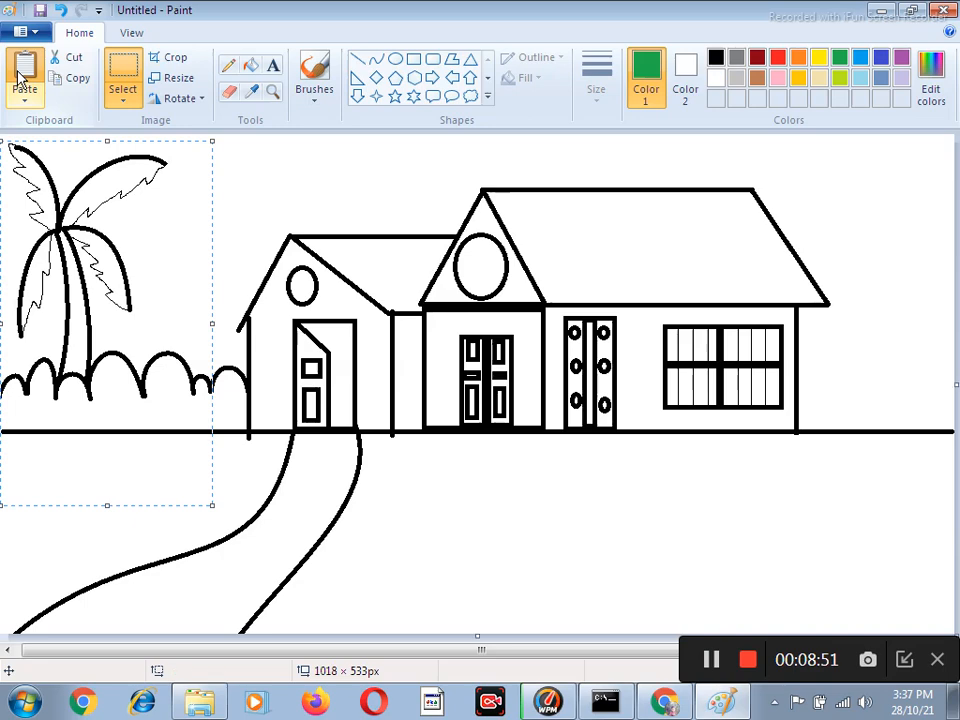
{"action": "left_click_drag", "start_coordinate": [45, 200], "coordinate": [745, 323]}
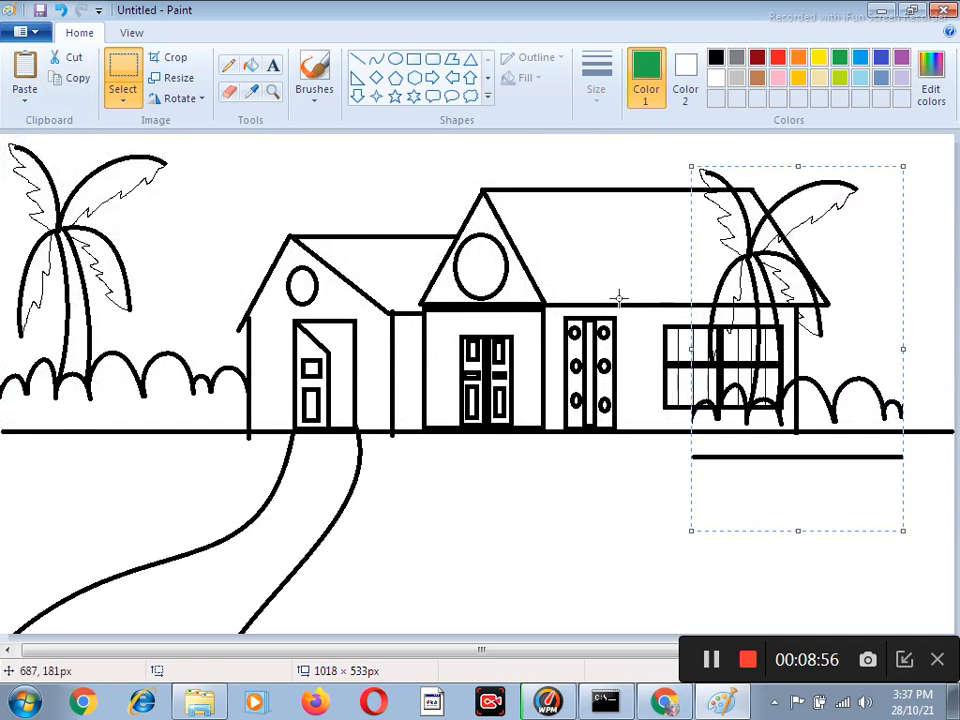
Flip the pasted palm copy horizontally and move it beyond the house's right wall, partly past the picture's edge.
{"action": "left_click", "coordinate": [180, 100]}
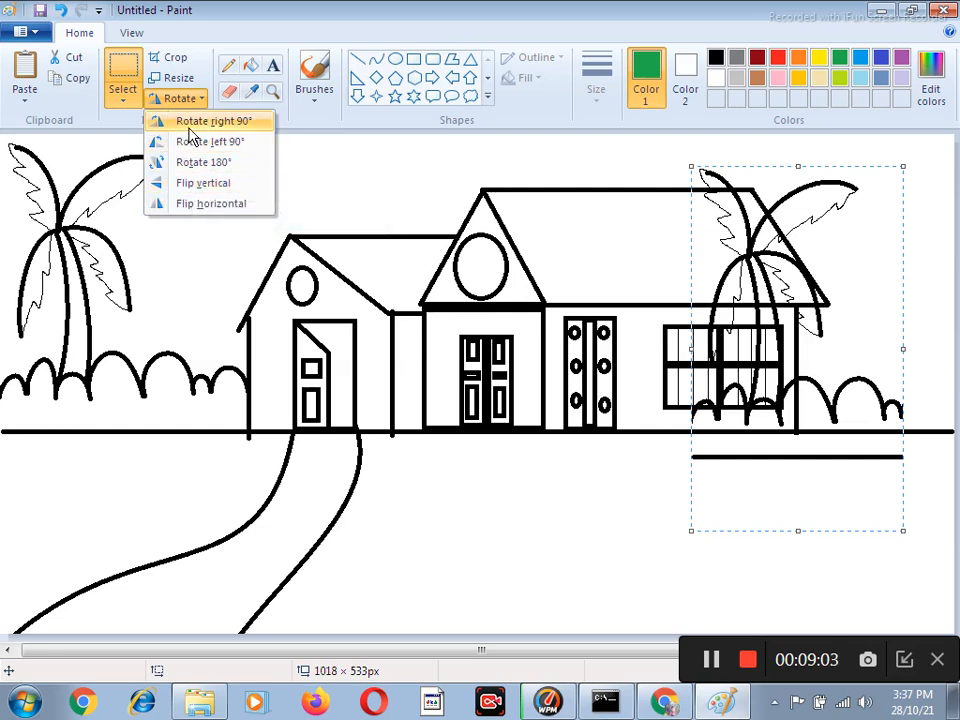
{"action": "left_click", "coordinate": [218, 204]}
{"action": "left_click_drag", "start_coordinate": [823, 349], "coordinate": [943, 379]}
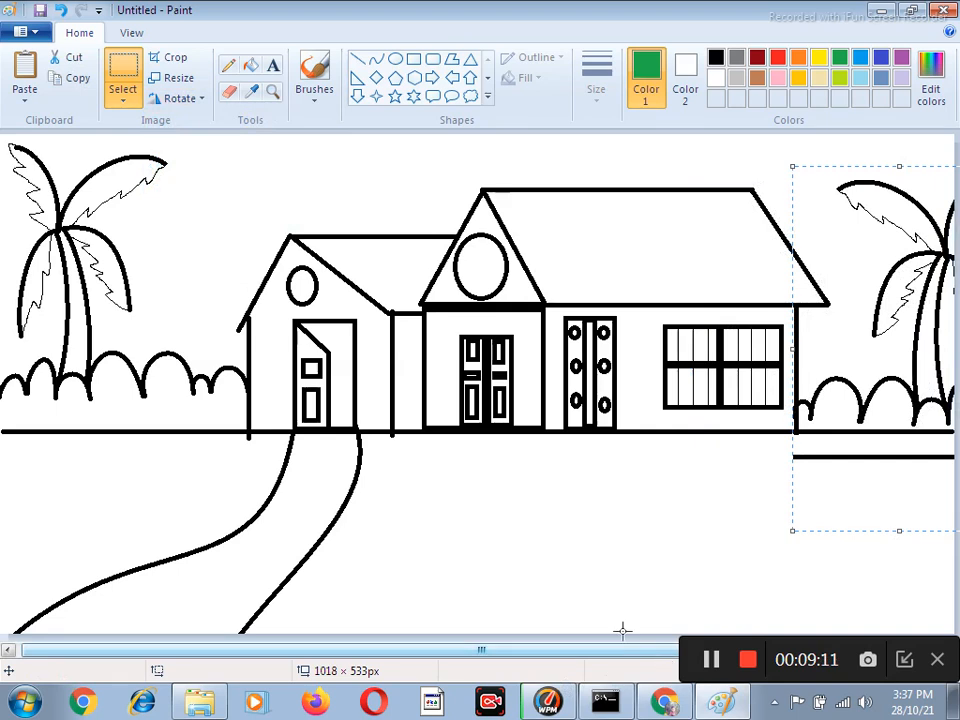
{"action": "left_click", "coordinate": [709, 659]}
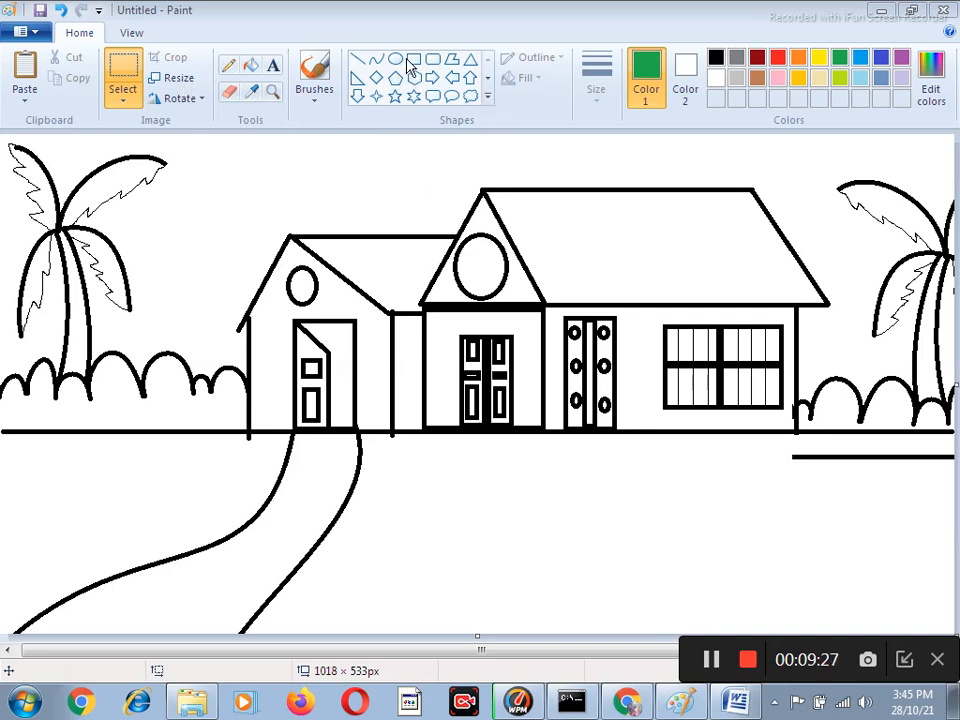
Draw a green rectangle about 94 × 58 px on the lawn below the house's double doors.
{"action": "left_click_drag", "start_coordinate": [476, 487], "coordinate": [560, 552]}
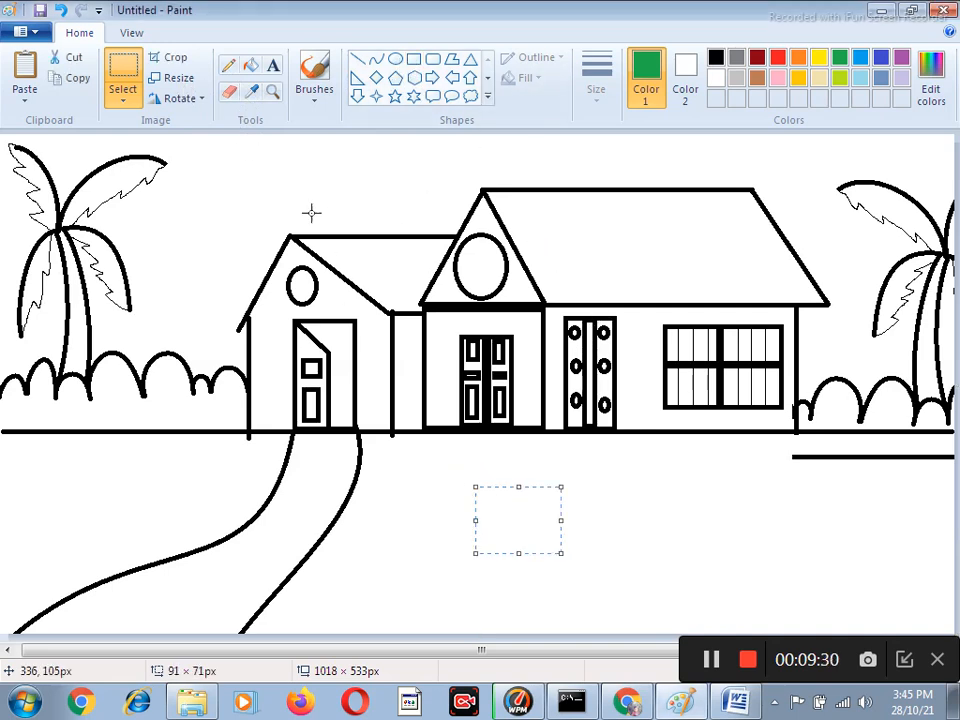
{"action": "left_click", "coordinate": [420, 66]}
{"action": "left_click_drag", "start_coordinate": [504, 490], "coordinate": [591, 518]}
{"action": "left_click_drag", "start_coordinate": [541, 548], "coordinate": [550, 543]}
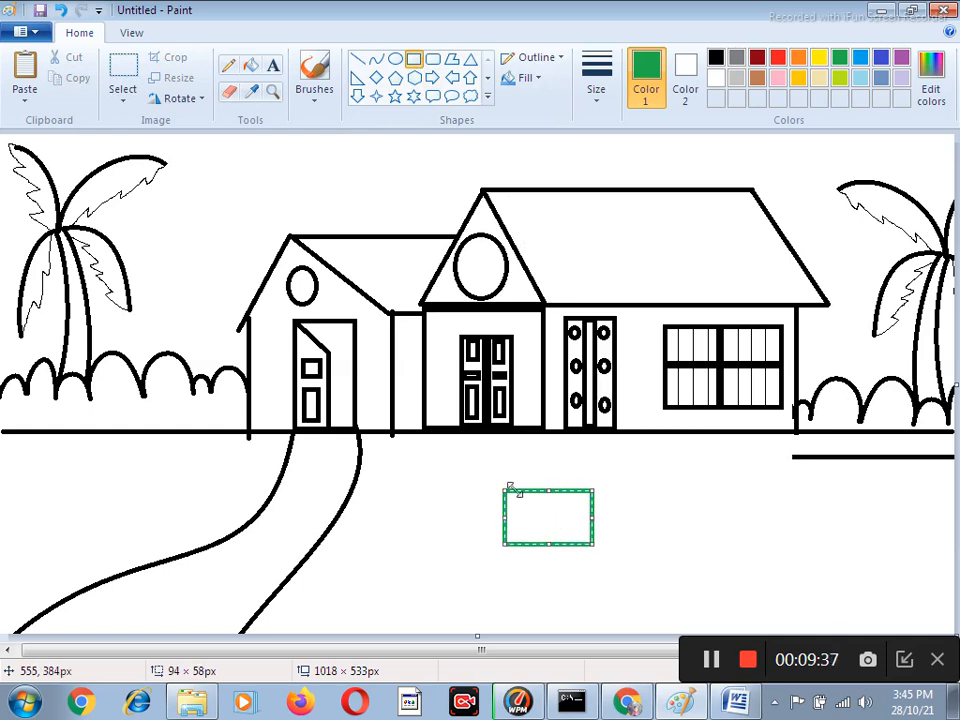
Skew the green rectangle horizontally by -30 degrees, turn off transparent selection and shift the shape slightly up and to the right.
{"action": "left_click", "coordinate": [121, 68]}
{"action": "left_click_drag", "start_coordinate": [487, 474], "coordinate": [614, 564]}
{"action": "left_click", "coordinate": [176, 82]}
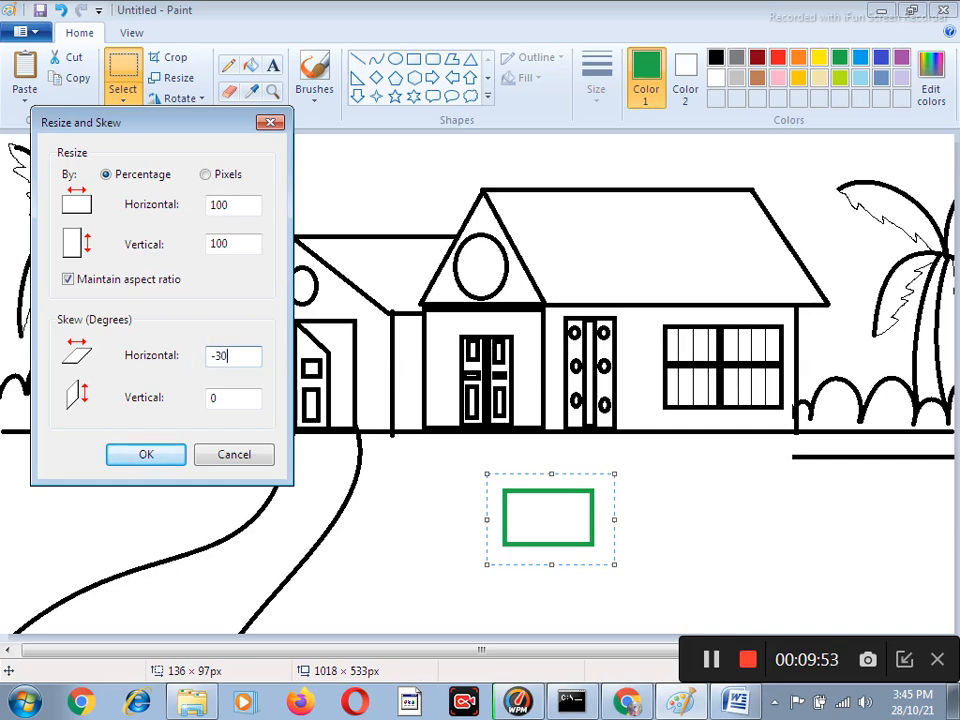
{"action": "key", "text": "Return"}
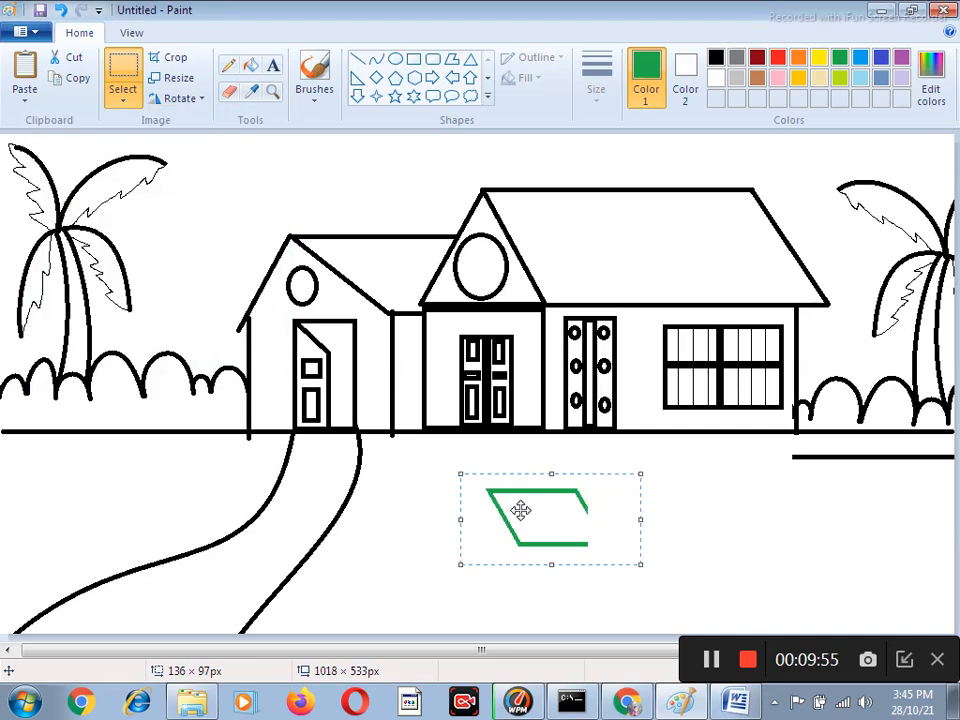
{"action": "left_click", "coordinate": [127, 101]}
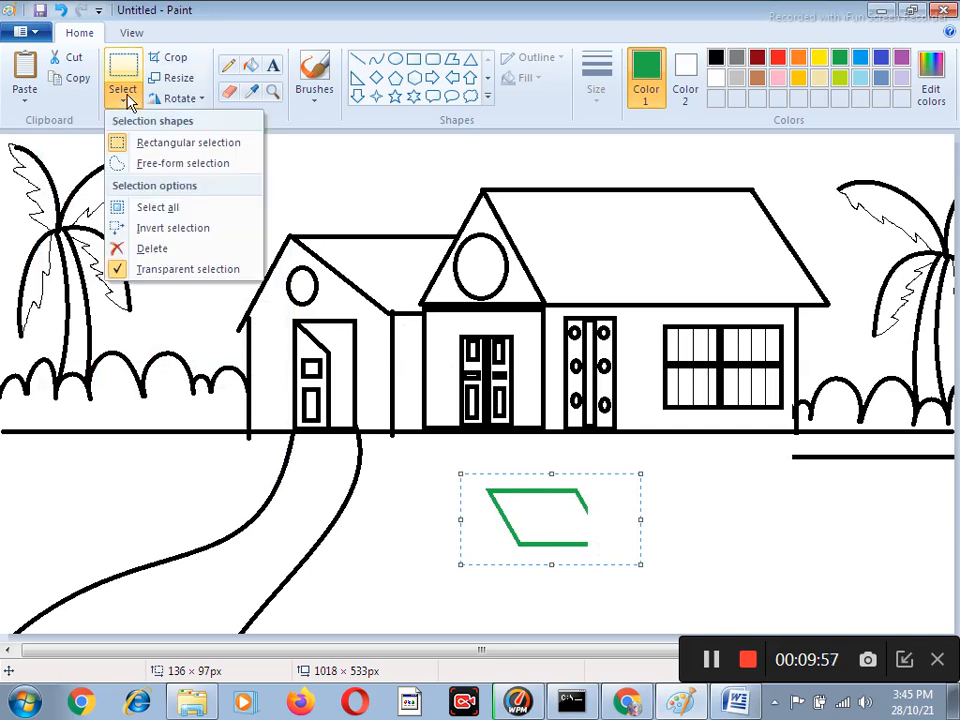
{"action": "left_click", "coordinate": [178, 271]}
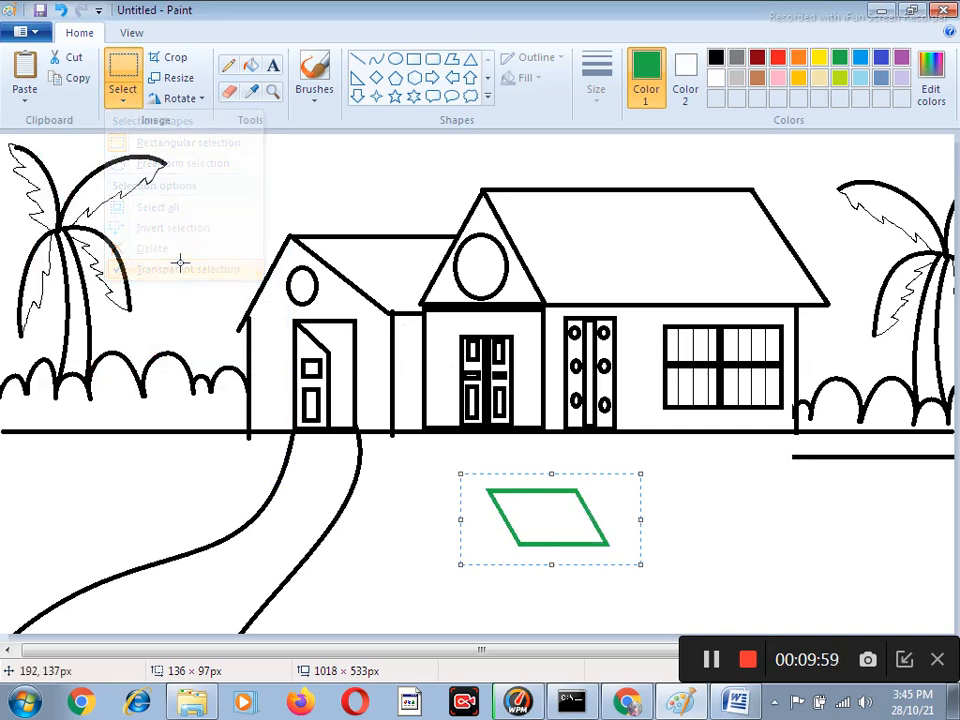
{"action": "left_click_drag", "start_coordinate": [535, 513], "coordinate": [556, 507]}
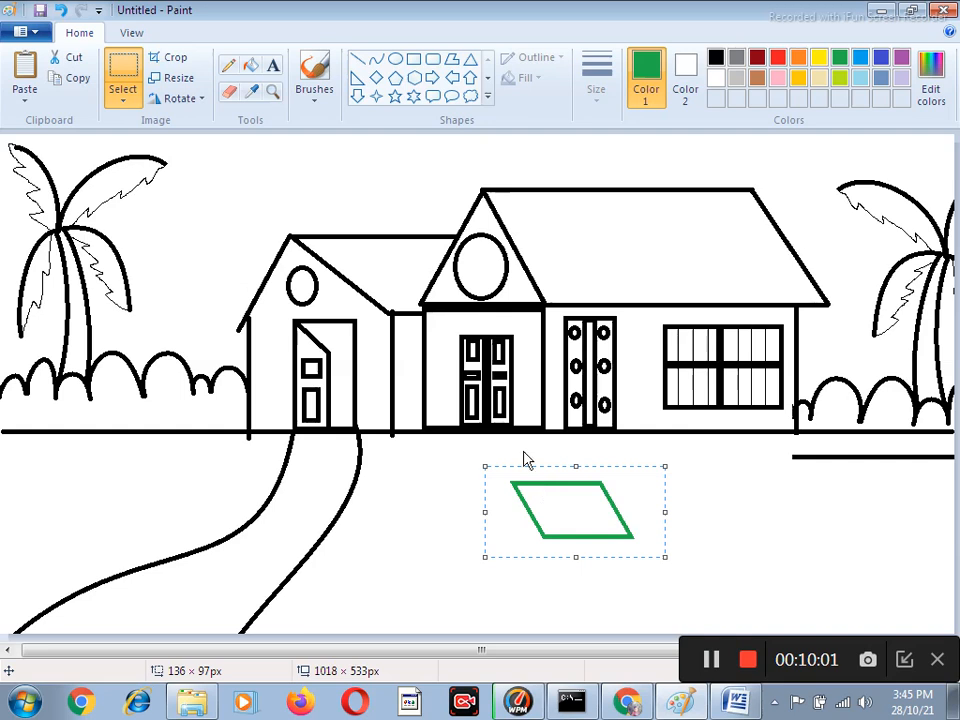
Draw green lines around the parallelogram roof for a small house: the gable slope, three upright walls and a baseline about 264 px long.
{"action": "left_click", "coordinate": [357, 59]}
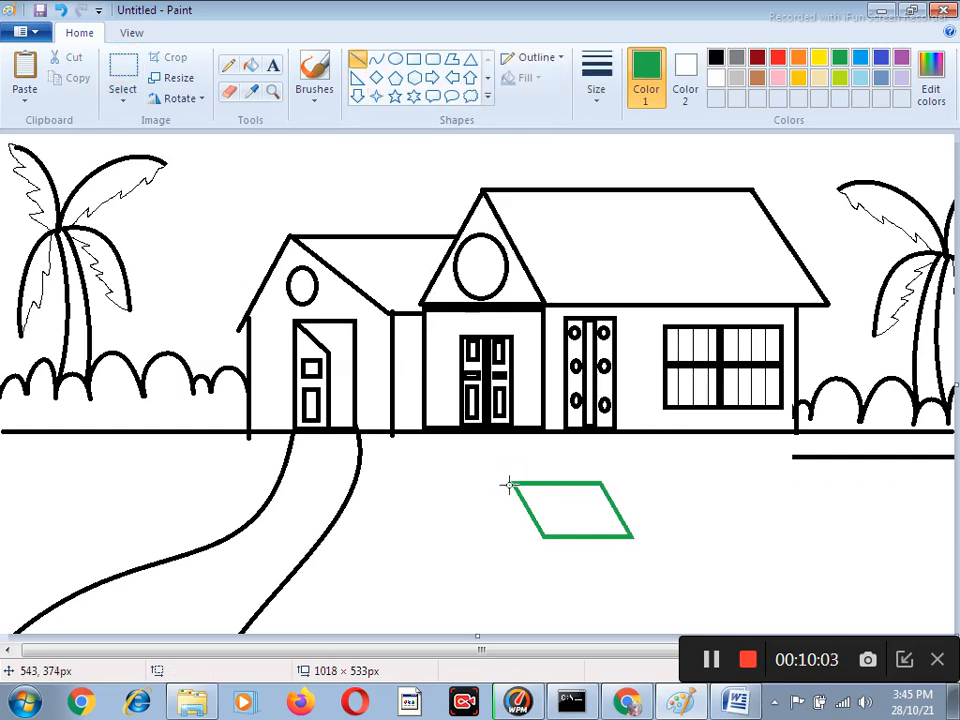
{"action": "mouse_move", "coordinate": [511, 485]}
{"action": "left_mouse_down"}
{"action": "mouse_move", "coordinate": [469, 540]}
{"action": "mouse_move", "coordinate": [477, 535]}
{"action": "left_mouse_up"}
{"action": "mouse_move", "coordinate": [551, 540]}
{"action": "left_mouse_down"}
{"action": "mouse_move", "coordinate": [561, 612]}
{"action": "mouse_move", "coordinate": [551, 606]}
{"action": "left_mouse_up"}
{"action": "mouse_move", "coordinate": [622, 537]}
{"action": "left_mouse_down"}
{"action": "mouse_move", "coordinate": [623, 620]}
{"action": "mouse_move", "coordinate": [622, 607]}
{"action": "left_mouse_up"}
{"action": "mouse_move", "coordinate": [488, 528]}
{"action": "left_mouse_down"}
{"action": "mouse_move", "coordinate": [497, 596]}
{"action": "mouse_move", "coordinate": [508, 602]}
{"action": "left_mouse_up"}
{"action": "mouse_move", "coordinate": [619, 602]}
{"action": "left_mouse_down"}
{"action": "mouse_move", "coordinate": [456, 613]}
{"action": "mouse_move", "coordinate": [375, 603]}
{"action": "left_mouse_up"}
Move the small green house to the picture's left edge just below the ground line, with transparent selection turned on.
{"action": "left_click", "coordinate": [122, 88]}
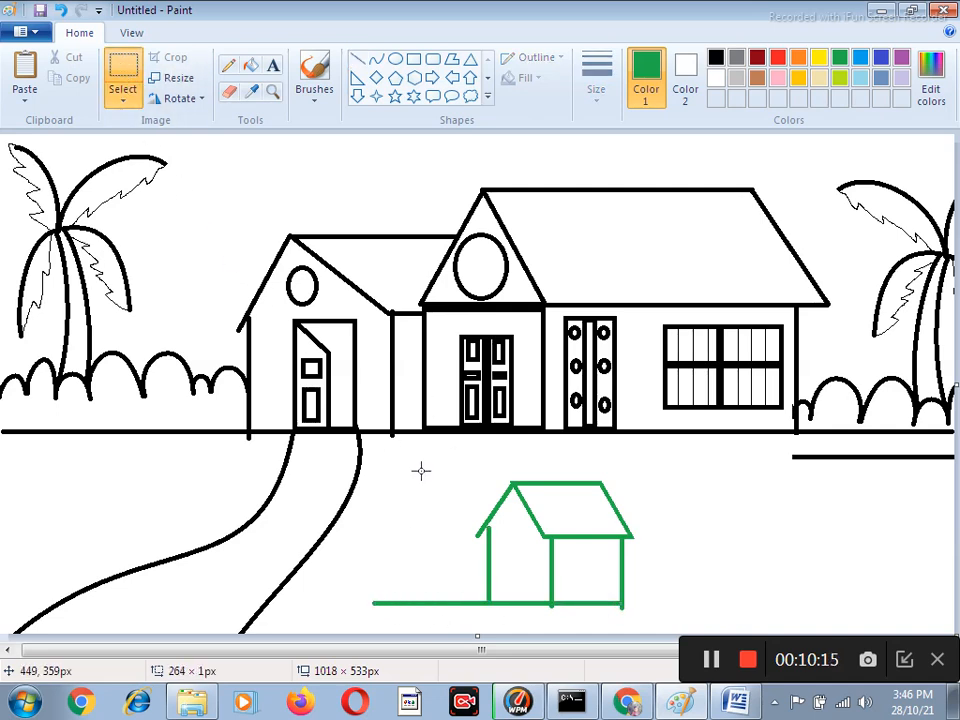
{"action": "left_click_drag", "start_coordinate": [403, 471], "coordinate": [677, 634]}
{"action": "left_click_drag", "start_coordinate": [570, 528], "coordinate": [88, 470]}
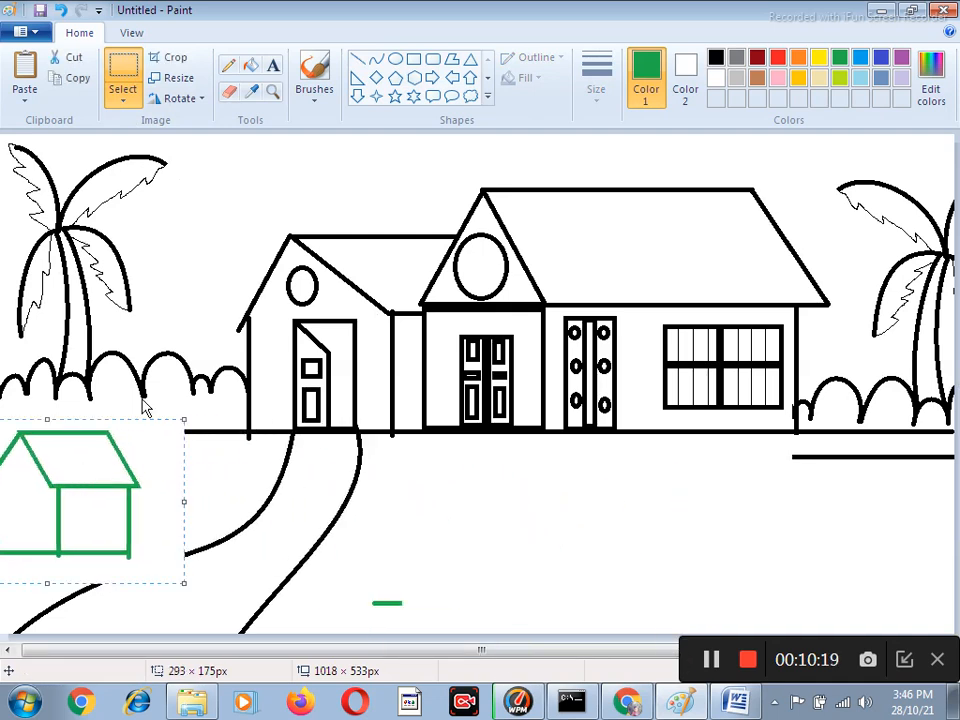
{"action": "left_click", "coordinate": [122, 100]}
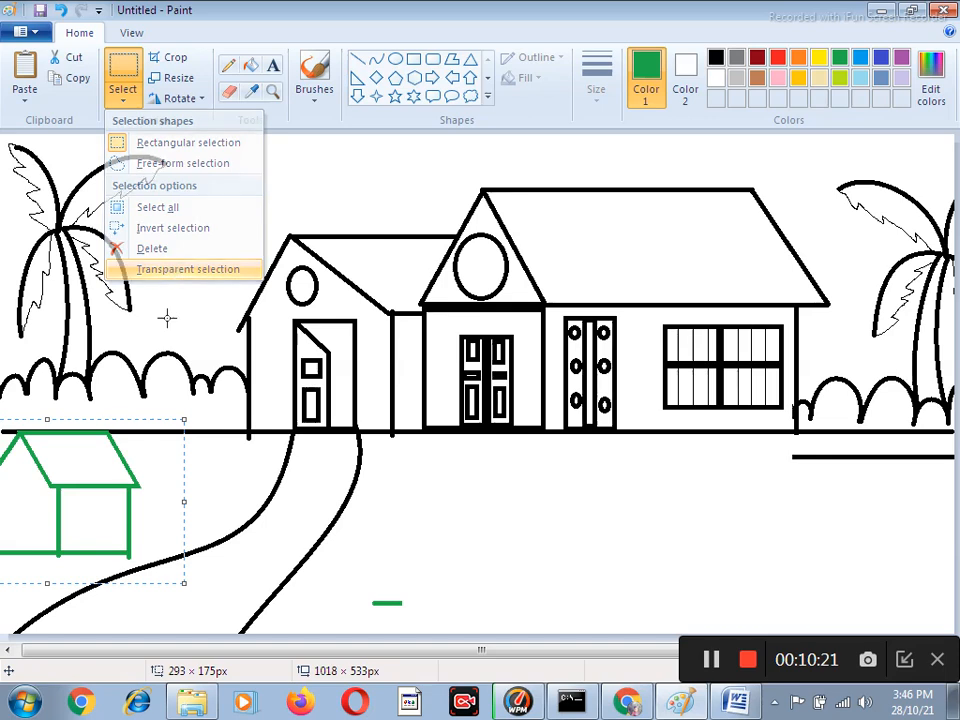
{"action": "left_click", "coordinate": [174, 272]}
{"action": "left_click_drag", "start_coordinate": [88, 491], "coordinate": [61, 508]}
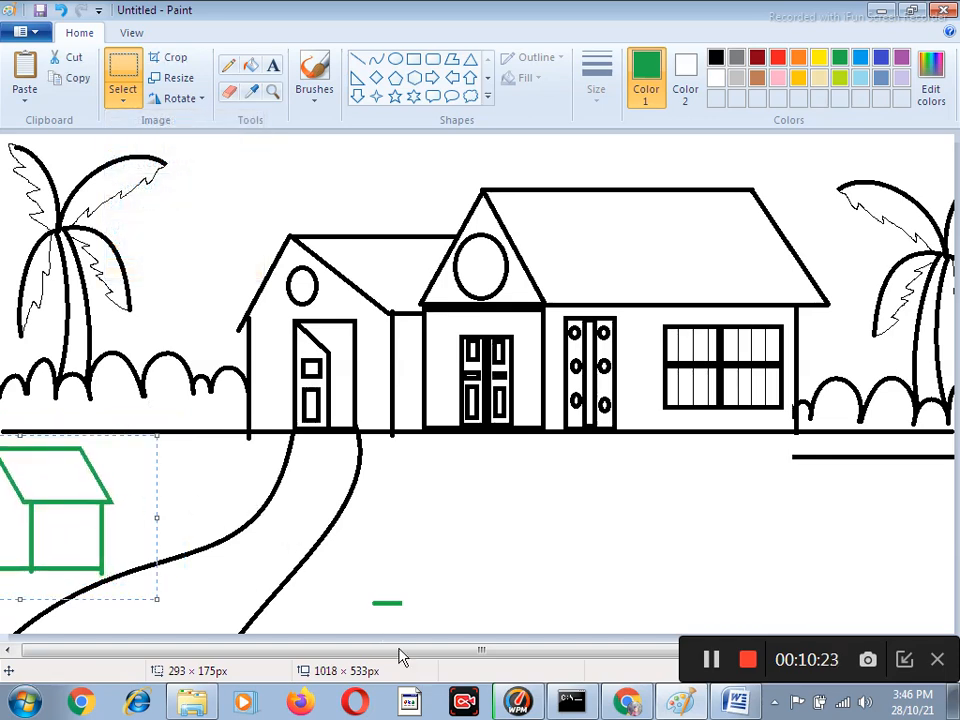
{"action": "left_click_drag", "start_coordinate": [505, 650], "coordinate": [482, 650]}
{"action": "left_click_drag", "start_coordinate": [91, 451], "coordinate": [122, 449]}
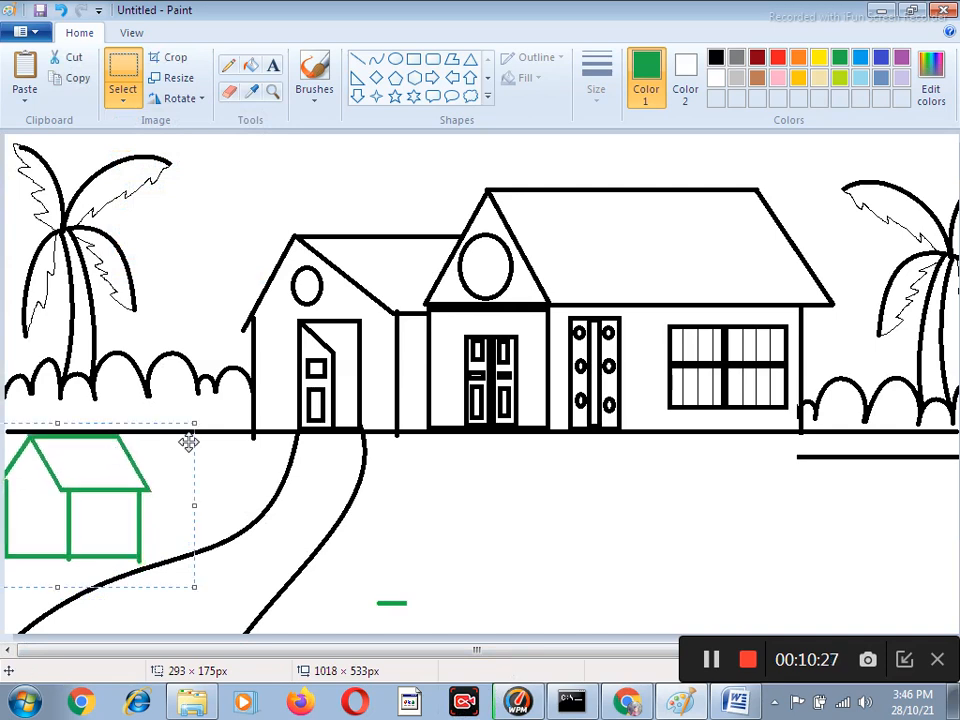
Add a door about 27 × 70 px and a window about 53 × 34 px to the small green house as rectangles.
{"action": "left_click", "coordinate": [413, 58]}
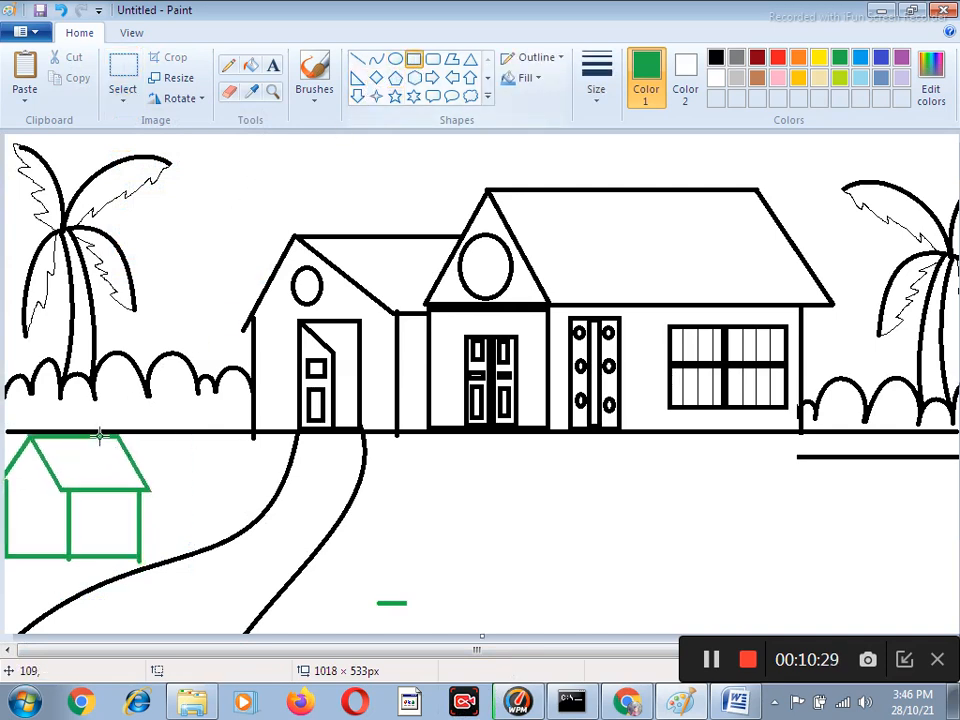
{"action": "left_click_drag", "start_coordinate": [26, 488], "coordinate": [50, 557]}
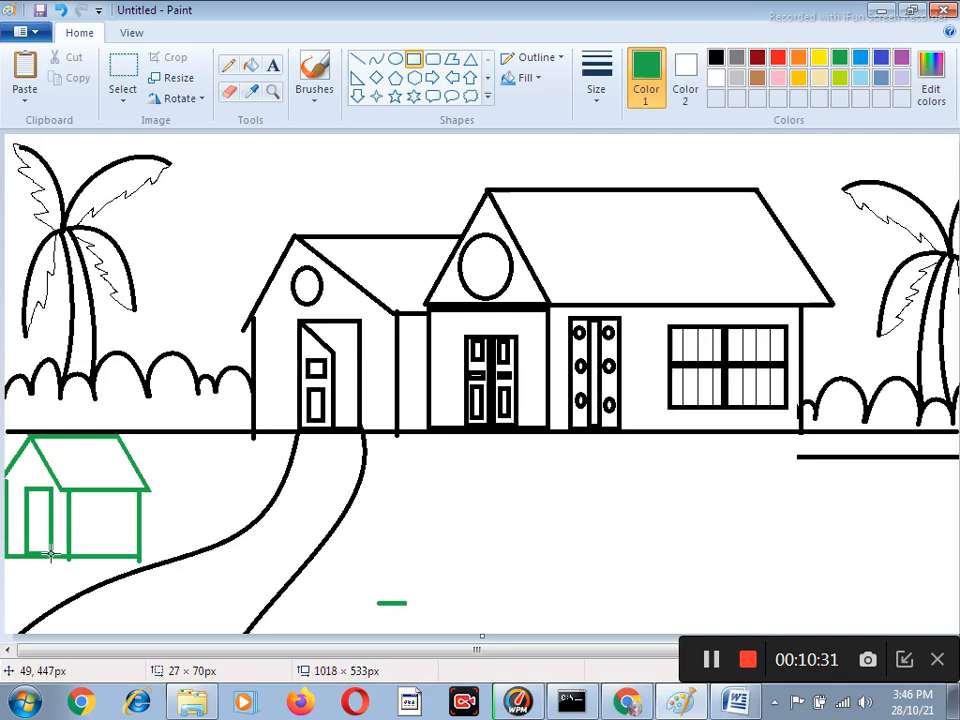
{"action": "left_click_drag", "start_coordinate": [79, 503], "coordinate": [131, 536]}
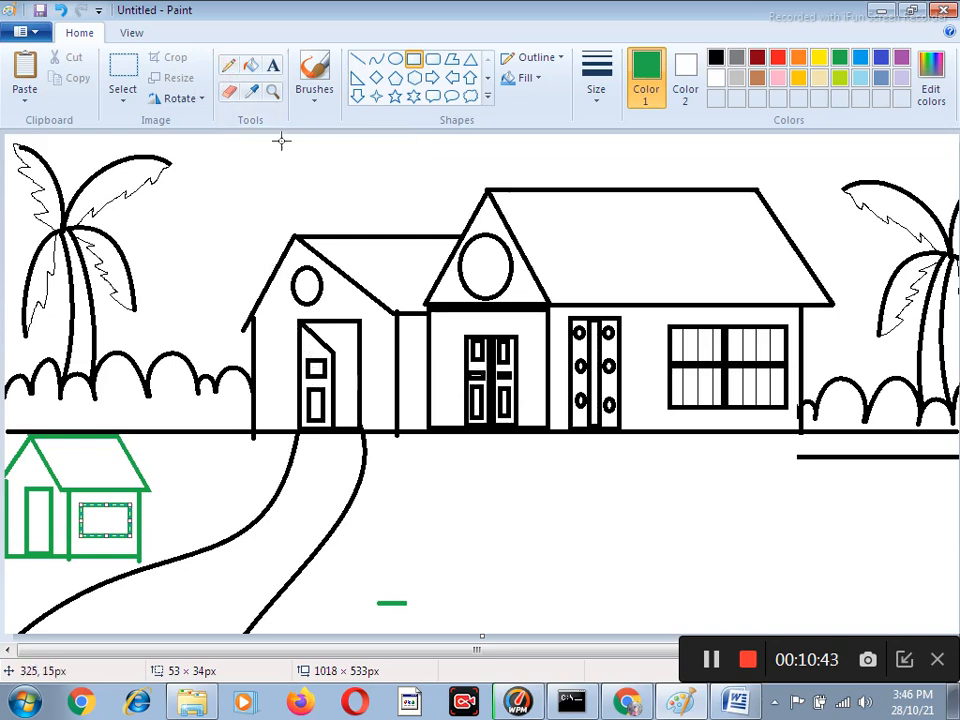
Draw two thin green wavy lines with the Pencil, running from the ground line below the large window to the lower right edge.
{"action": "left_click", "coordinate": [228, 66]}
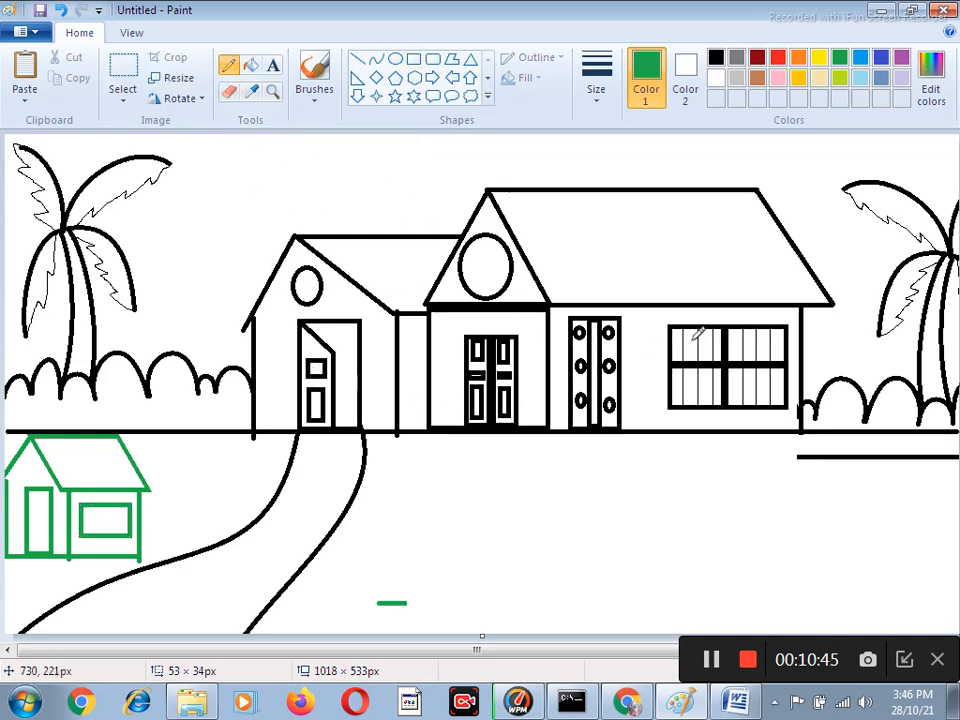
{"action": "scroll", "coordinate": [629, 309], "scroll_direction": "right", "scroll_amount": 1}
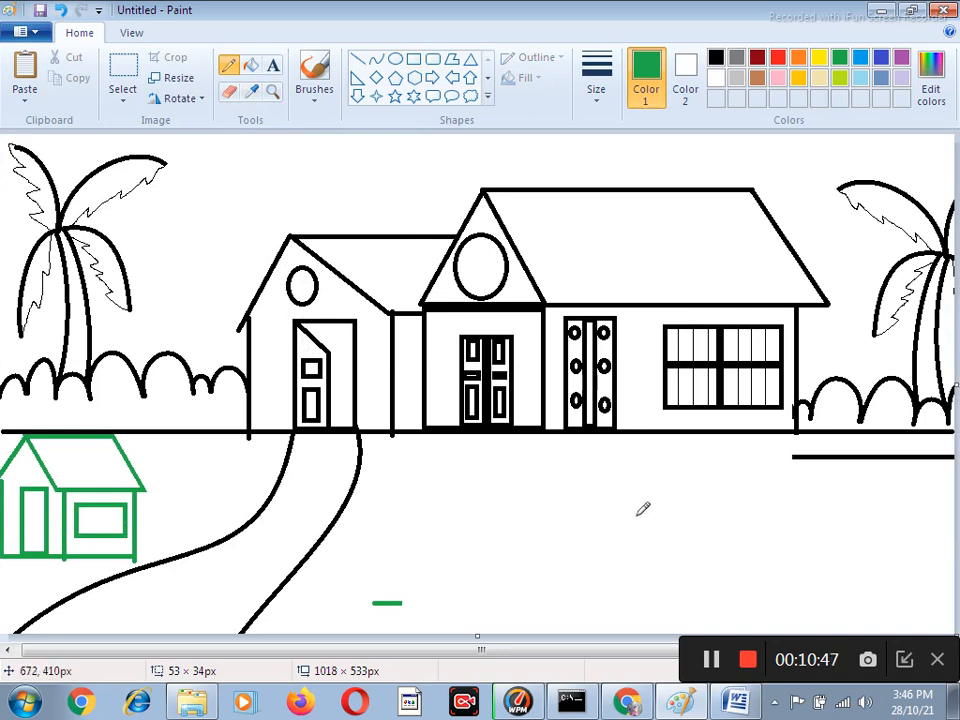
{"action": "mouse_move", "coordinate": [699, 432]}
{"action": "left_mouse_down"}
{"action": "mouse_move", "coordinate": [724, 457]}
{"action": "mouse_move", "coordinate": [722, 474]}
{"action": "mouse_move", "coordinate": [890, 549]}
{"action": "left_mouse_up"}
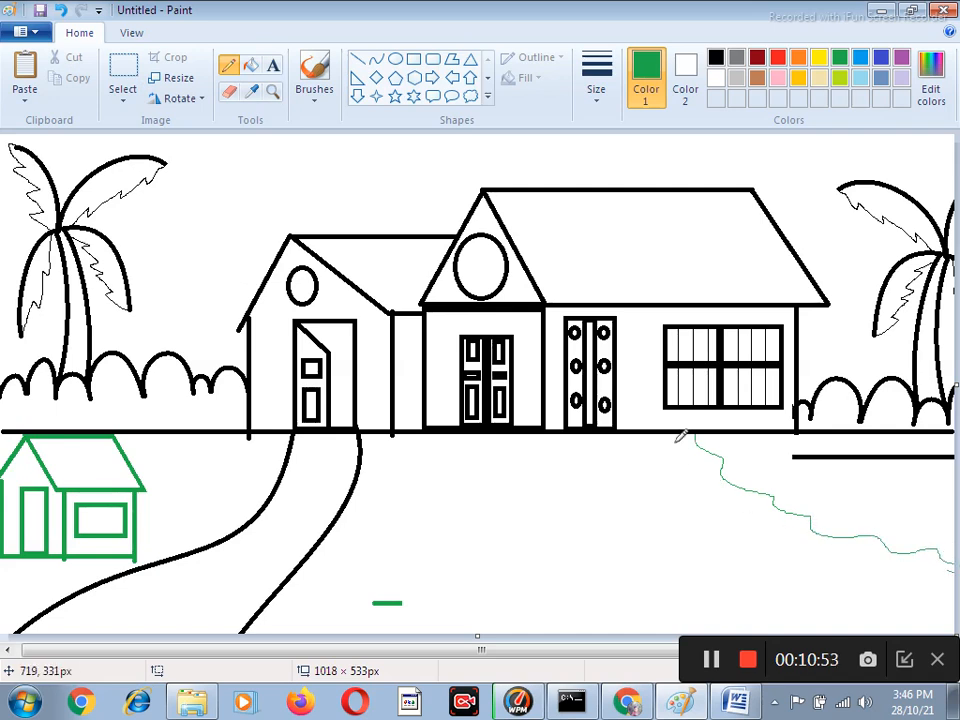
{"action": "mouse_move", "coordinate": [671, 433]}
{"action": "left_mouse_down"}
{"action": "mouse_move", "coordinate": [703, 492]}
{"action": "mouse_move", "coordinate": [827, 551]}
{"action": "mouse_move", "coordinate": [955, 579]}
{"action": "left_mouse_up"}
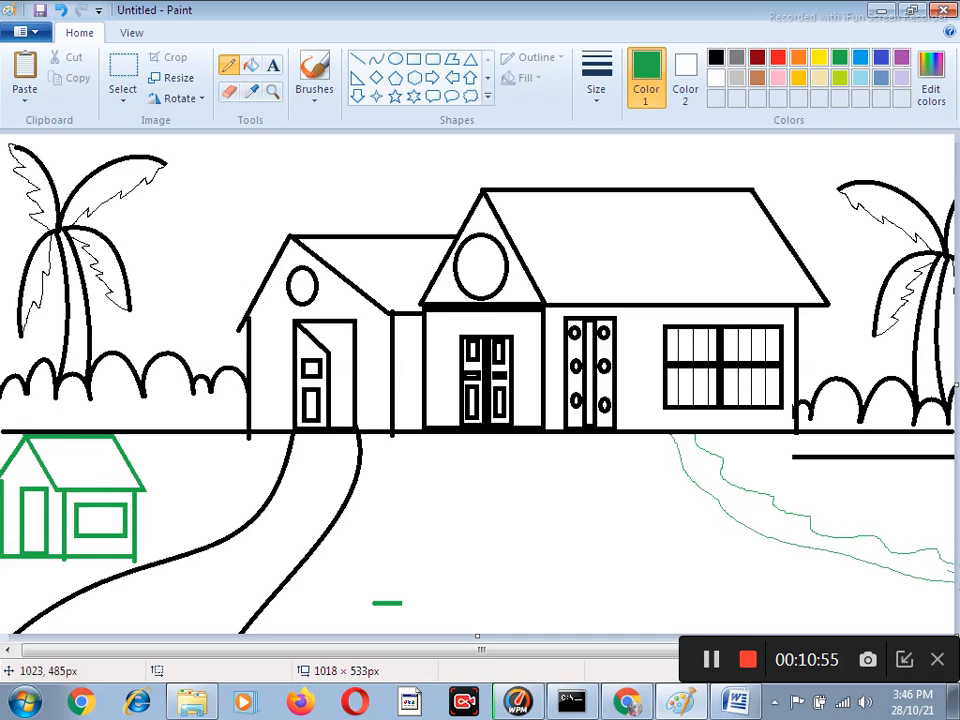
Select the entire picture and move it down to leave empty space above the roofs and palm trees.
{"action": "scroll", "coordinate": [193, 189], "scroll_direction": "left", "scroll_amount": 1}
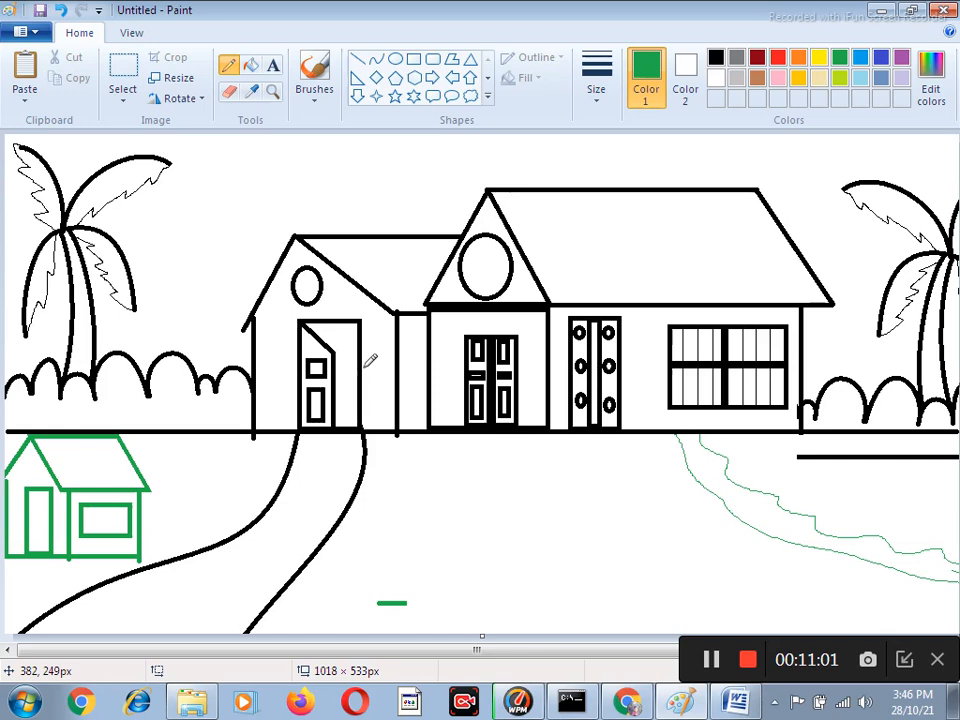
{"action": "key", "text": "ctrl+a"}
{"action": "left_click_drag", "start_coordinate": [405, 221], "coordinate": [414, 288]}
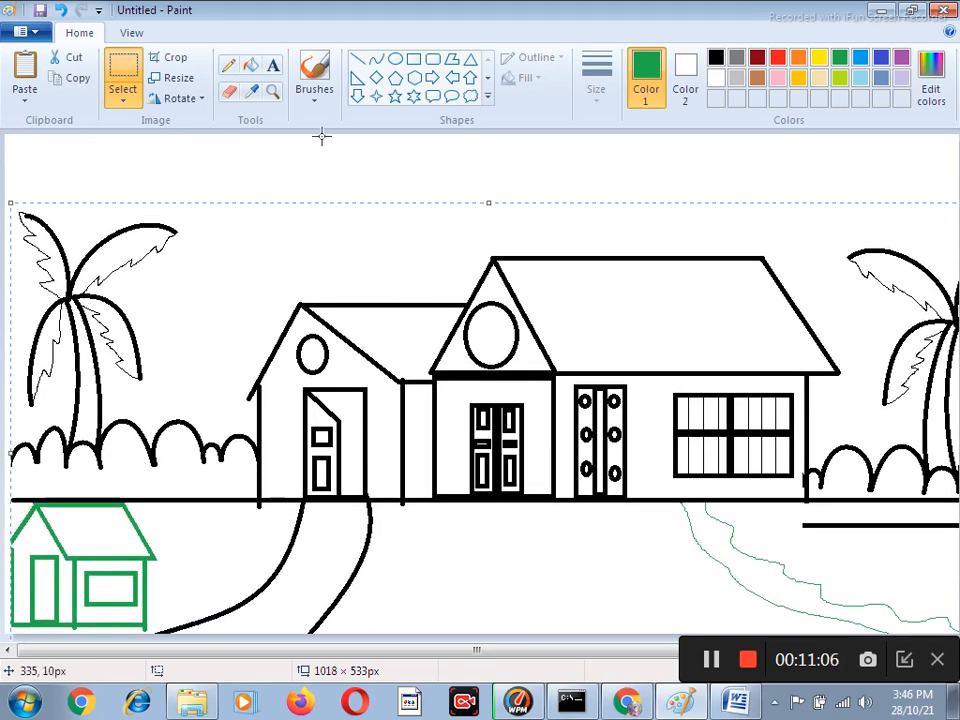
Draw two green mountain outlines with the Pencil behind the house, one peaking left of the small gable and a taller one above the main roof.
{"action": "left_click", "coordinate": [228, 65]}
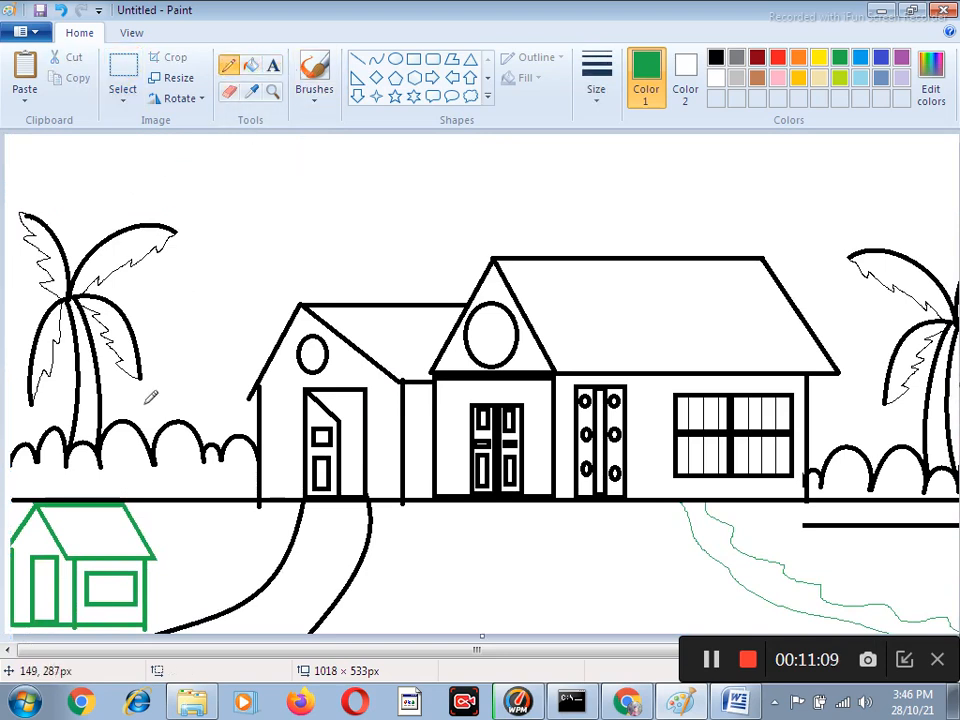
{"action": "mouse_move", "coordinate": [110, 425]}
{"action": "left_mouse_down"}
{"action": "mouse_move", "coordinate": [163, 386]}
{"action": "mouse_move", "coordinate": [253, 202]}
{"action": "mouse_move", "coordinate": [306, 241]}
{"action": "mouse_move", "coordinate": [432, 284]}
{"action": "left_mouse_up"}
{"action": "mouse_move", "coordinate": [340, 258]}
{"action": "left_mouse_down"}
{"action": "mouse_move", "coordinate": [526, 130]}
{"action": "mouse_move", "coordinate": [929, 231]}
{"action": "left_mouse_up"}
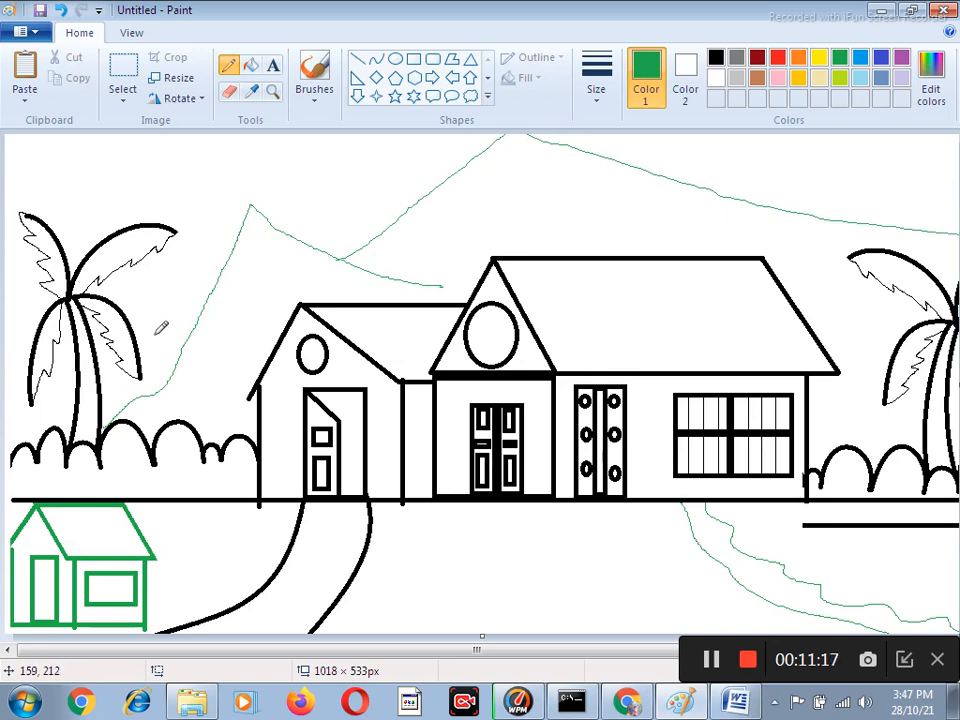
Draw thin green Pencil lines closing the mountain bases beside the bushes and roofs, plus an inner contour below each mountain peak.
{"action": "left_click_drag", "start_coordinate": [141, 401], "coordinate": [216, 361]}
{"action": "left_click_drag", "start_coordinate": [279, 307], "coordinate": [299, 299]}
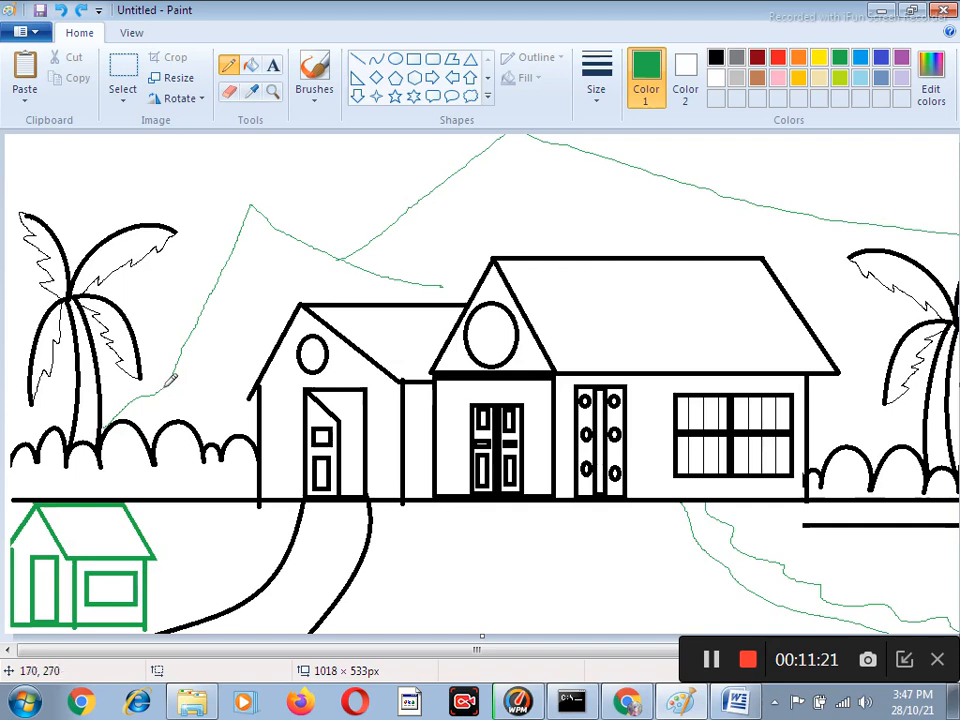
{"action": "left_click_drag", "start_coordinate": [183, 397], "coordinate": [253, 407]}
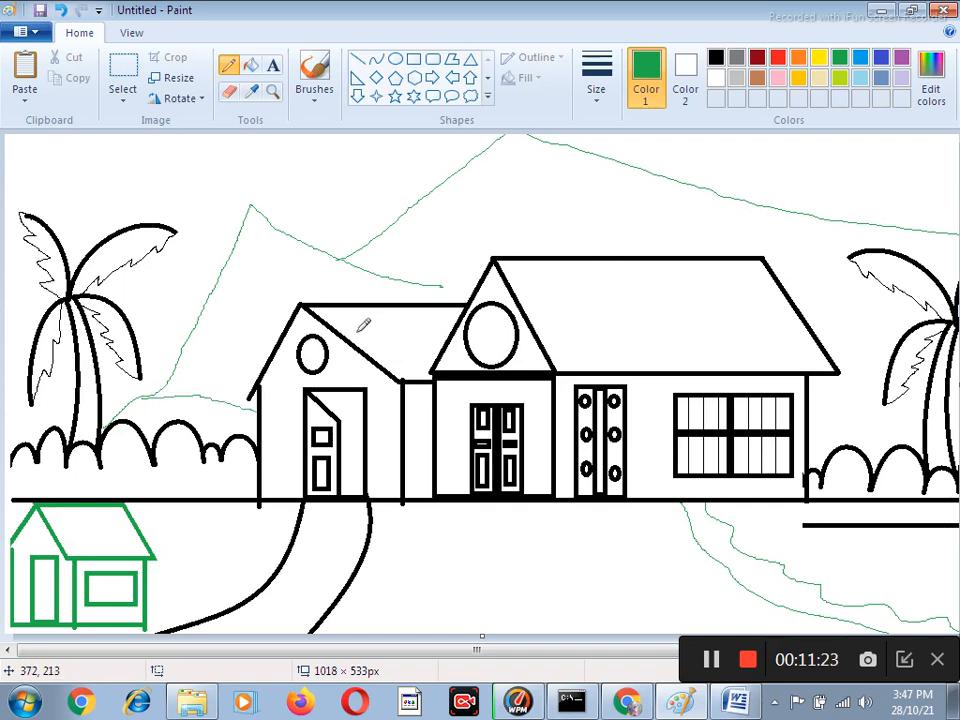
{"action": "left_click_drag", "start_coordinate": [441, 290], "coordinate": [461, 288]}
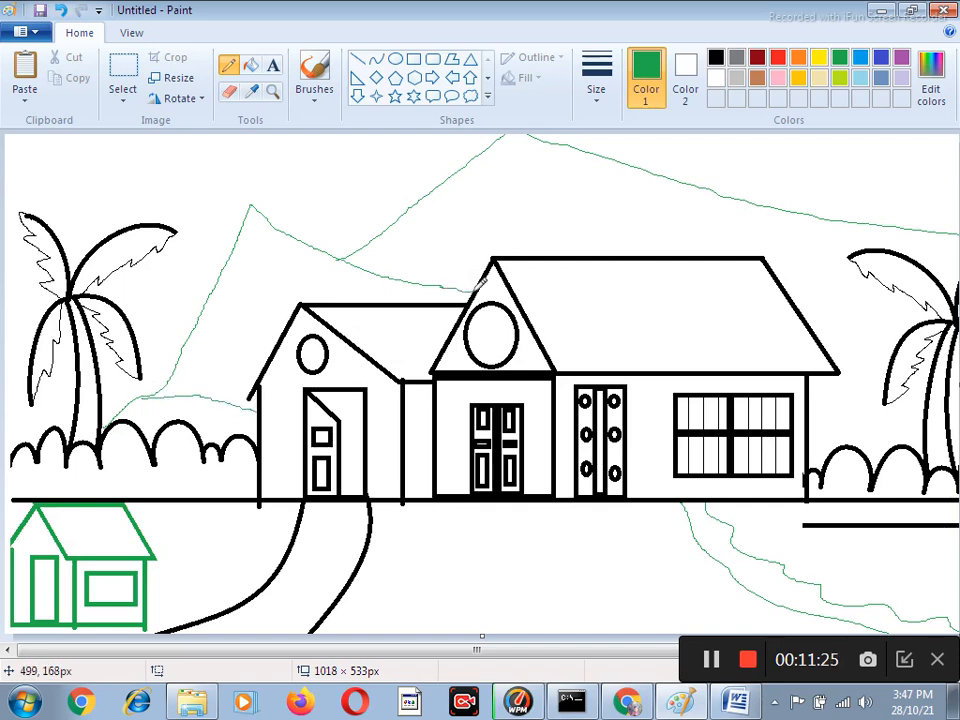
{"action": "left_click_drag", "start_coordinate": [820, 328], "coordinate": [898, 325]}
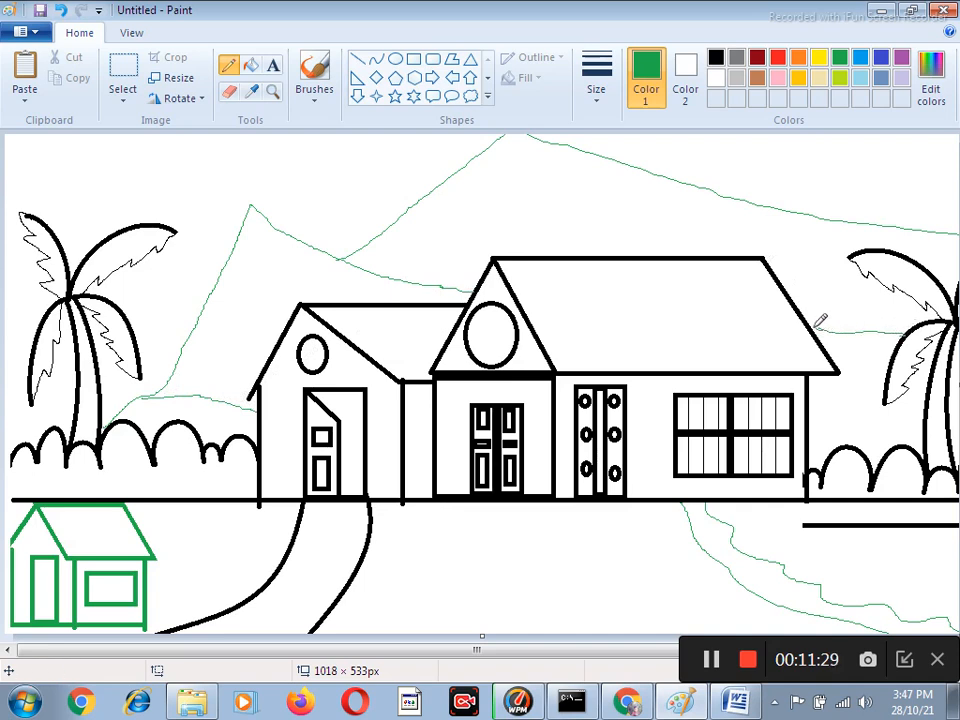
{"action": "mouse_move", "coordinate": [408, 207]}
{"action": "left_mouse_down"}
{"action": "mouse_move", "coordinate": [494, 168]}
{"action": "mouse_move", "coordinate": [543, 167]}
{"action": "mouse_move", "coordinate": [673, 199]}
{"action": "mouse_move", "coordinate": [728, 195]}
{"action": "mouse_move", "coordinate": [757, 216]}
{"action": "mouse_move", "coordinate": [818, 222]}
{"action": "left_mouse_up"}
{"action": "mouse_move", "coordinate": [235, 249]}
{"action": "left_mouse_down"}
{"action": "mouse_move", "coordinate": [275, 240]}
{"action": "mouse_move", "coordinate": [316, 259]}
{"action": "left_mouse_up"}
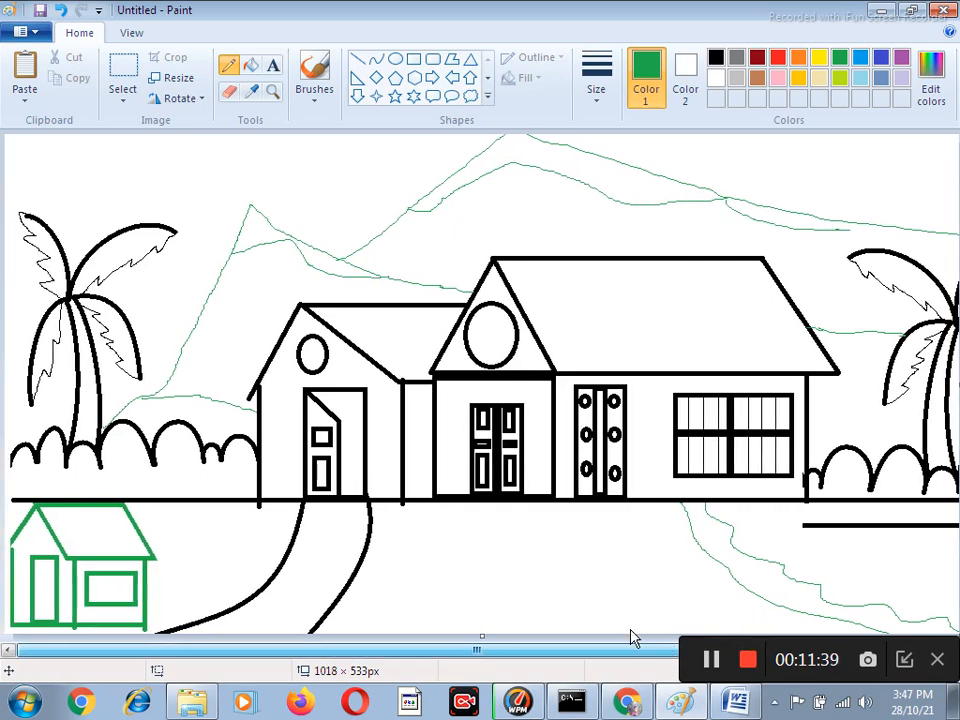
Fill the cap of the tall mountain black and the rest of that mountain down to the roof dark gray.
{"action": "left_click", "coordinate": [251, 66]}
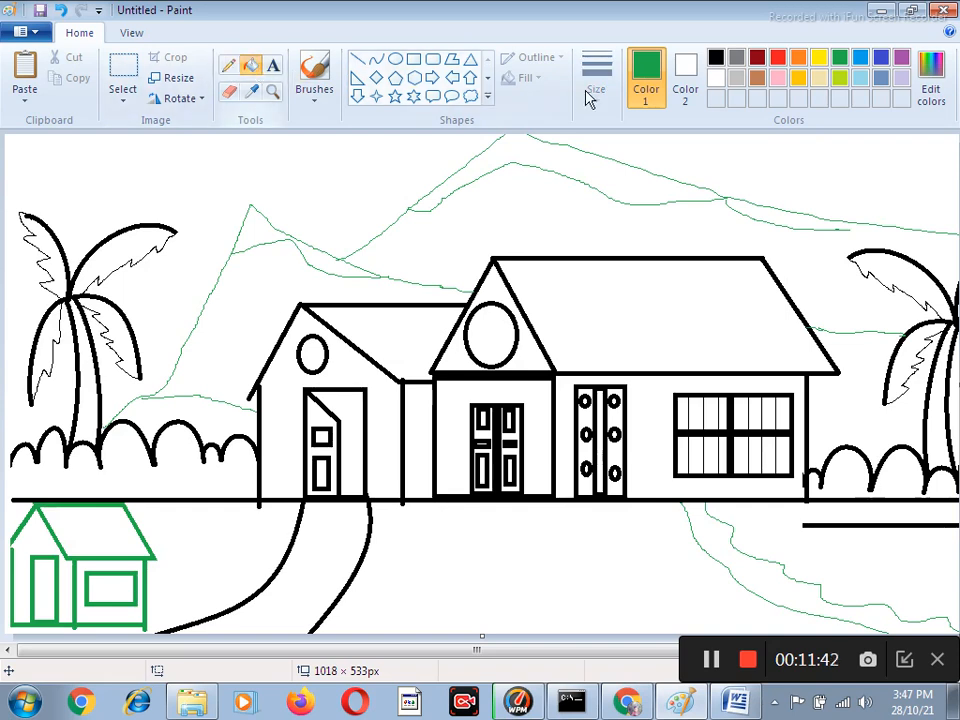
{"action": "left_click", "coordinate": [716, 58]}
{"action": "left_click", "coordinate": [521, 150]}
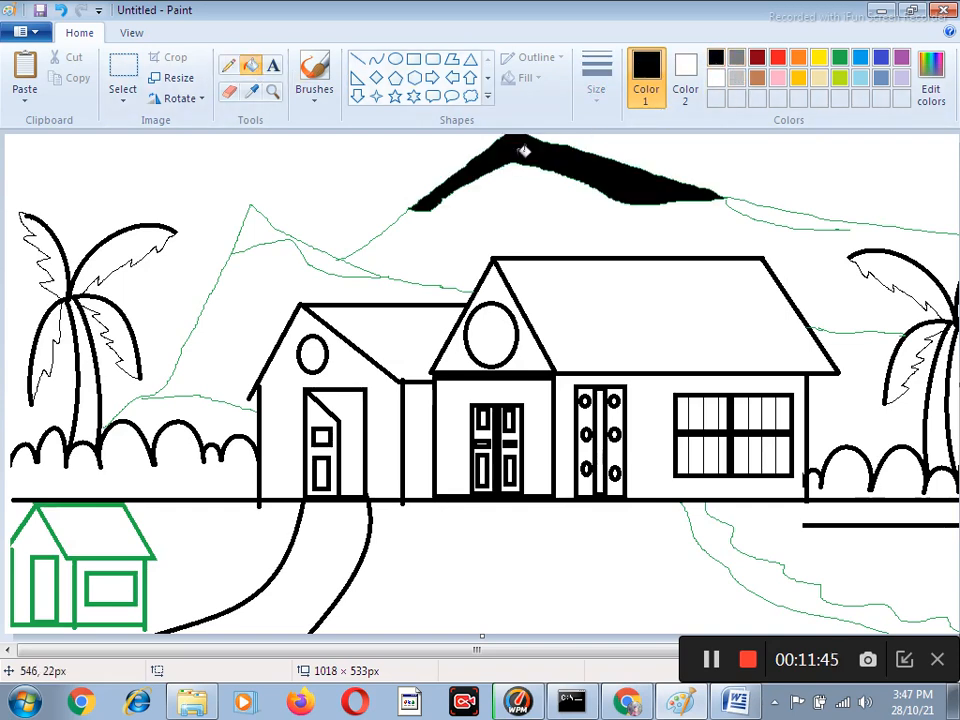
{"action": "left_click", "coordinate": [769, 210]}
{"action": "key", "text": "ctrl+z"}
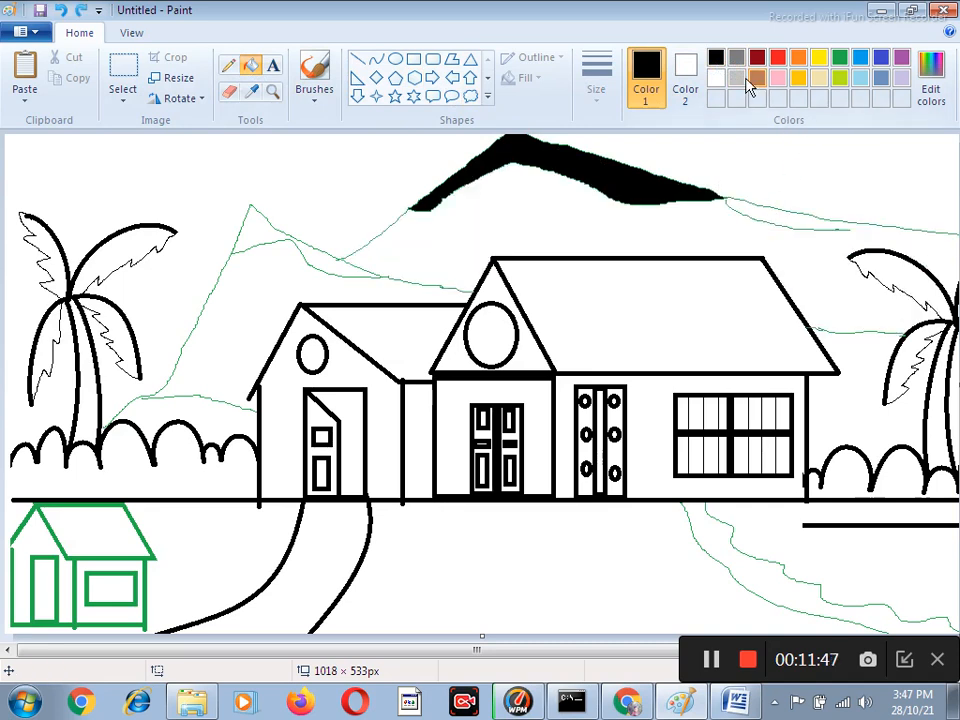
{"action": "left_click", "coordinate": [737, 59]}
{"action": "left_click", "coordinate": [800, 245]}
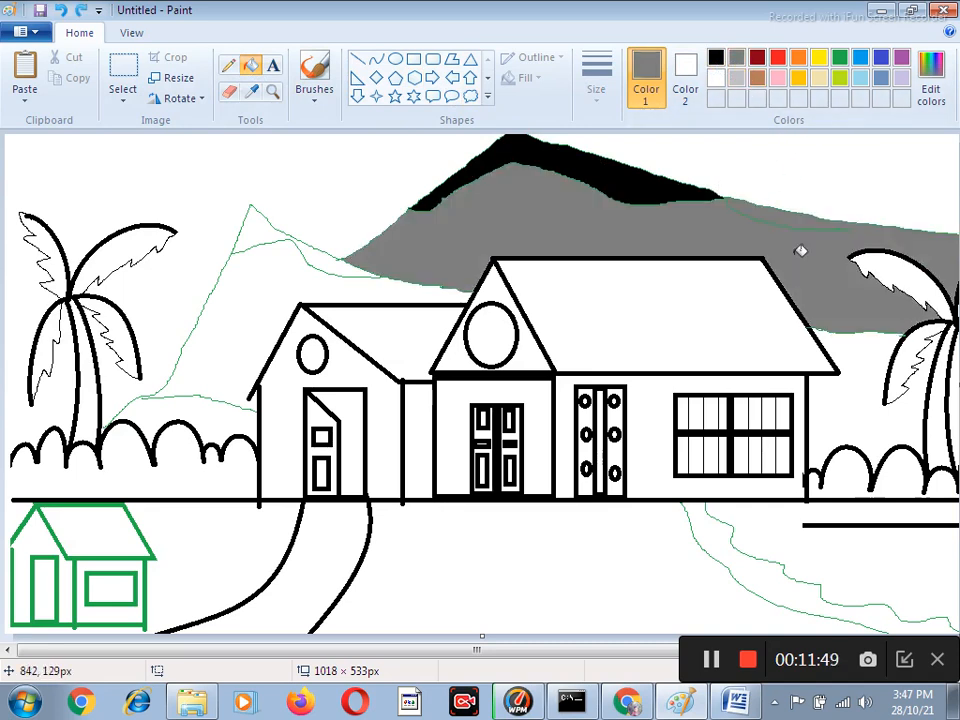
Fill the smaller mountain left of the house light gray and its peak above the contour dark gray.
{"action": "left_click", "coordinate": [737, 79]}
{"action": "left_click", "coordinate": [281, 281]}
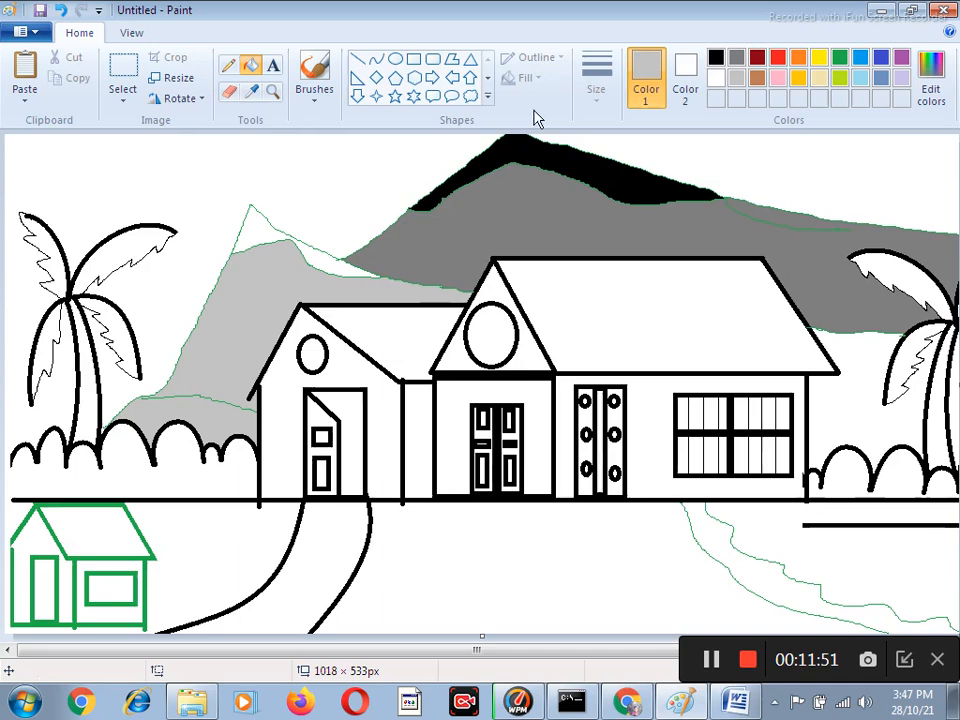
{"action": "left_click", "coordinate": [737, 59]}
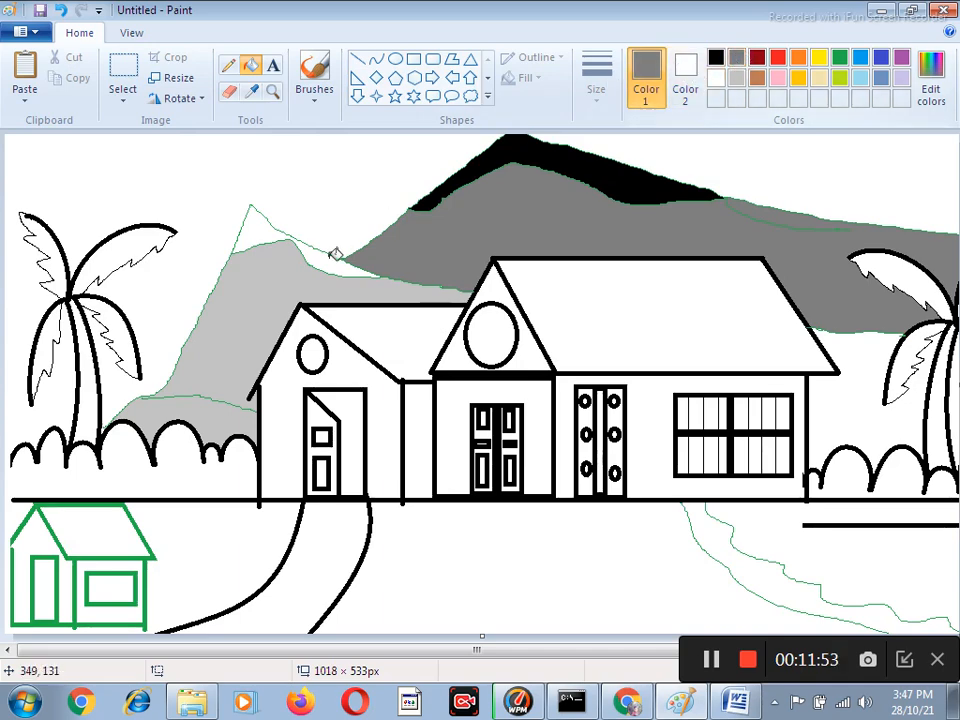
{"action": "left_click", "coordinate": [285, 236]}
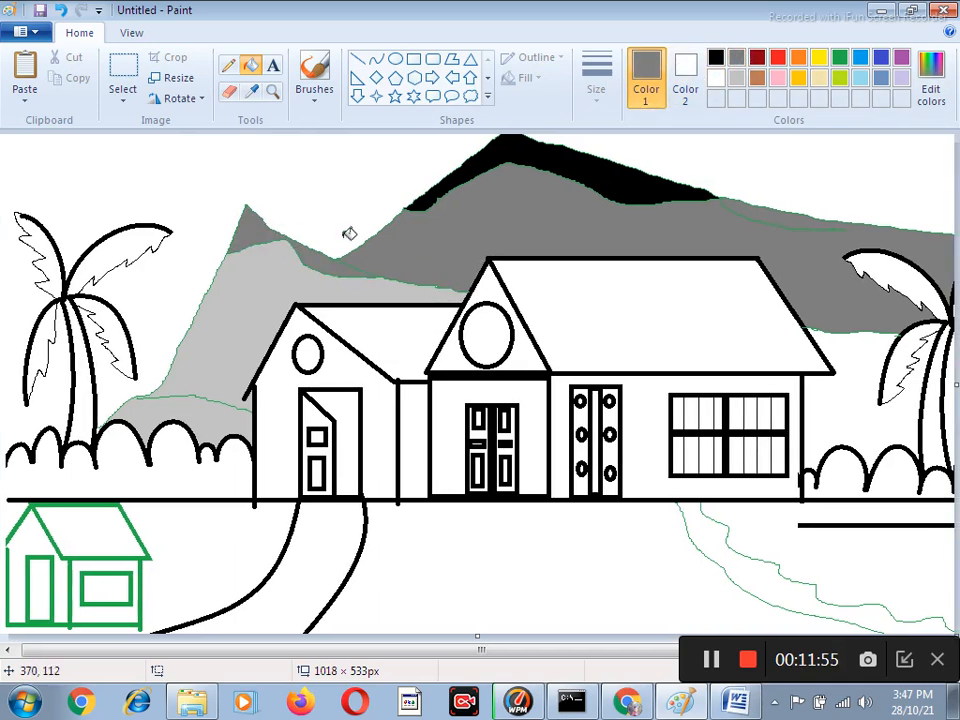
{"action": "left_click", "coordinate": [860, 58]}
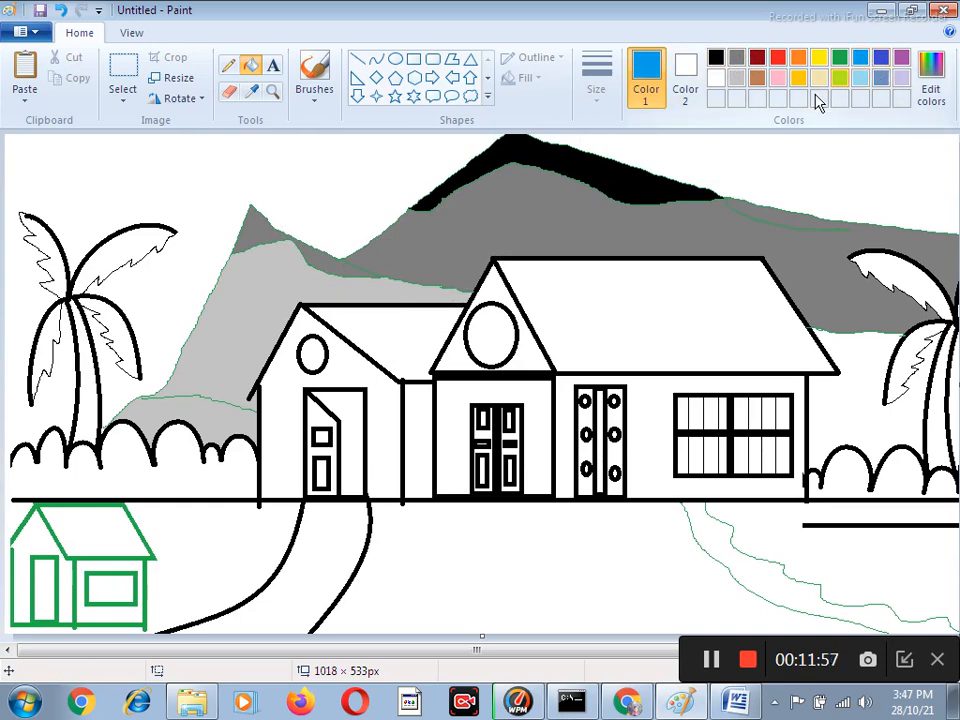
{"action": "left_click", "coordinate": [376, 150]}
{"action": "left_click", "coordinate": [789, 162]}
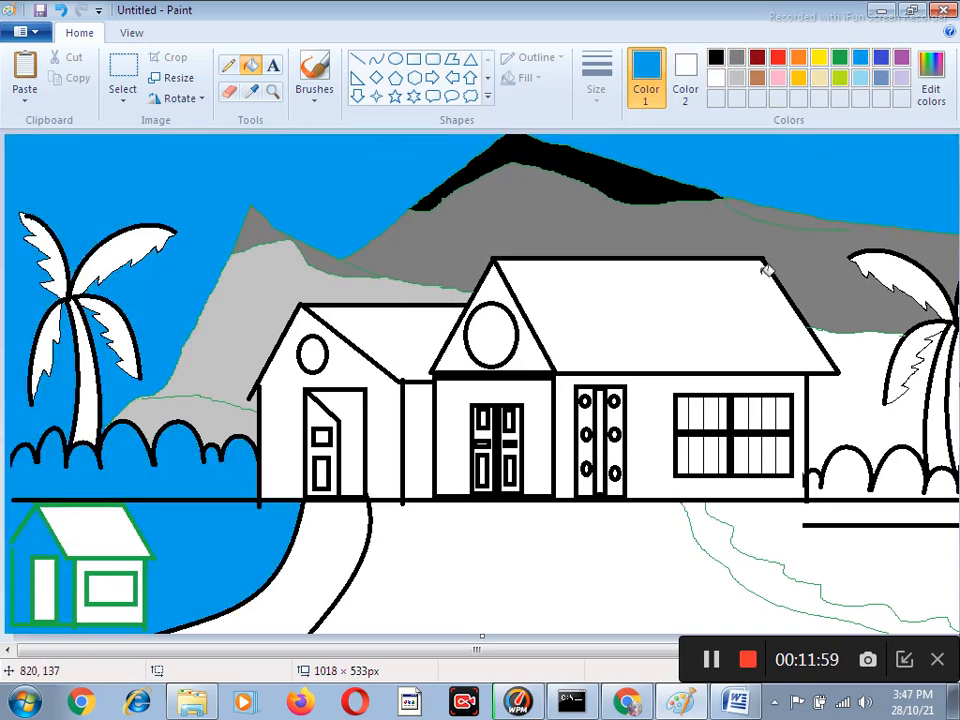
{"action": "key", "text": "ctrl+z"}
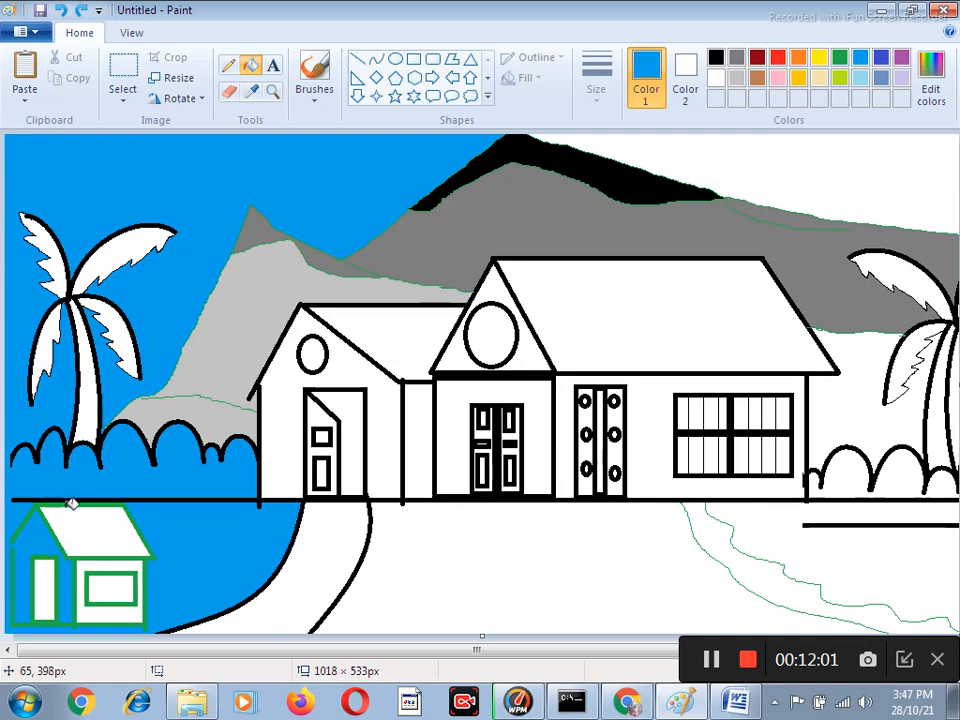
{"action": "key", "text": "ctrl+z"}
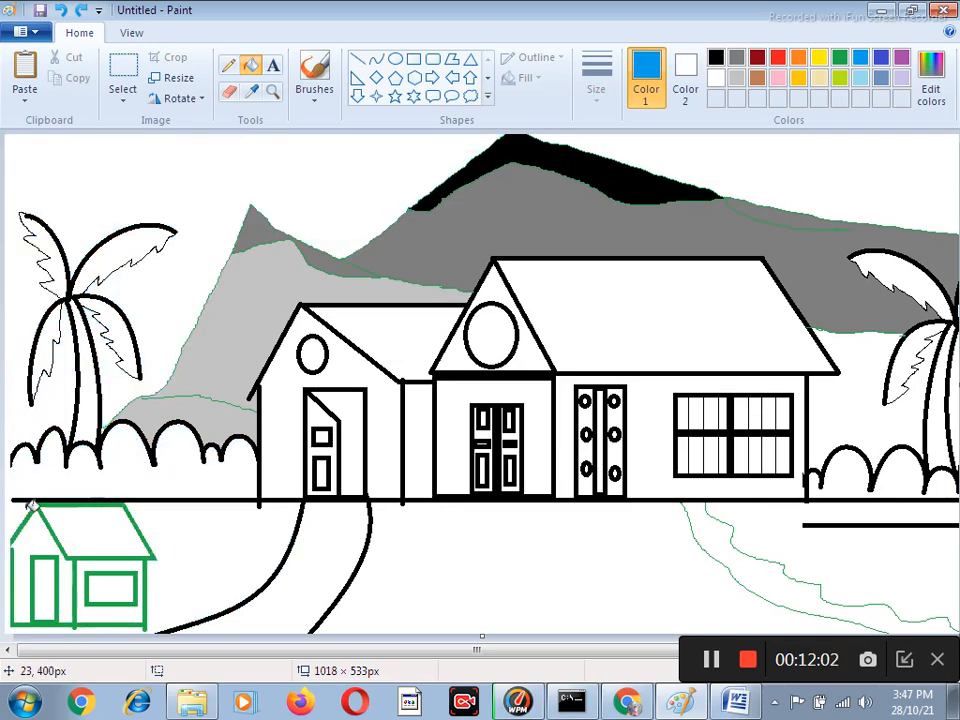
Close the gap between the ground line and the picture's left edge with the Pencil, and fill the sky on both sides of the mountain blue.
{"action": "left_click", "coordinate": [228, 66]}
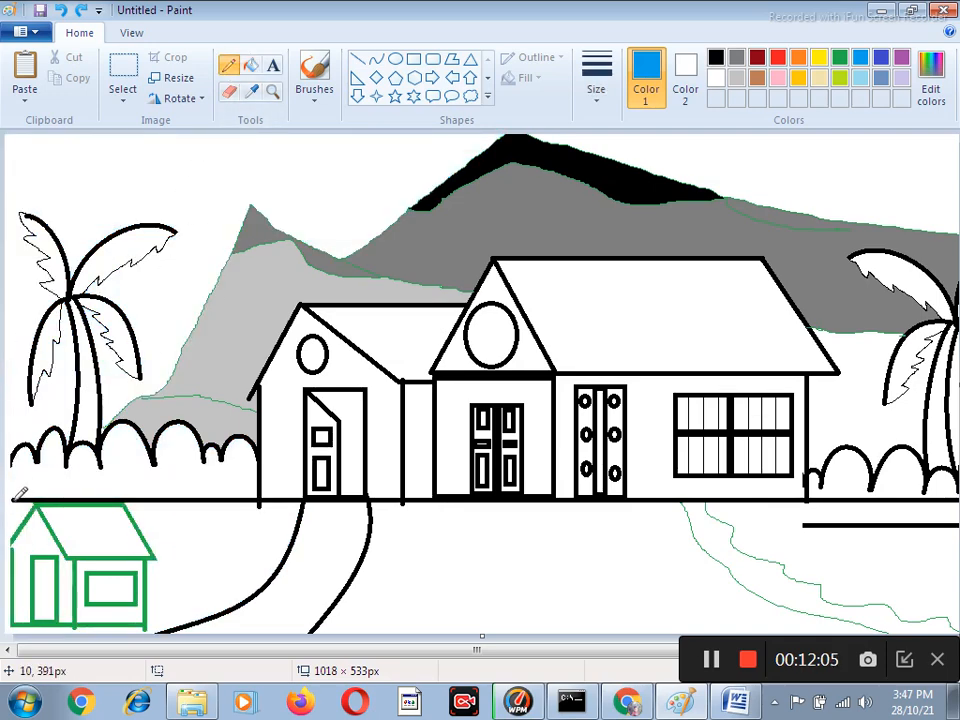
{"action": "left_click", "coordinate": [251, 66]}
{"action": "left_click", "coordinate": [200, 171]}
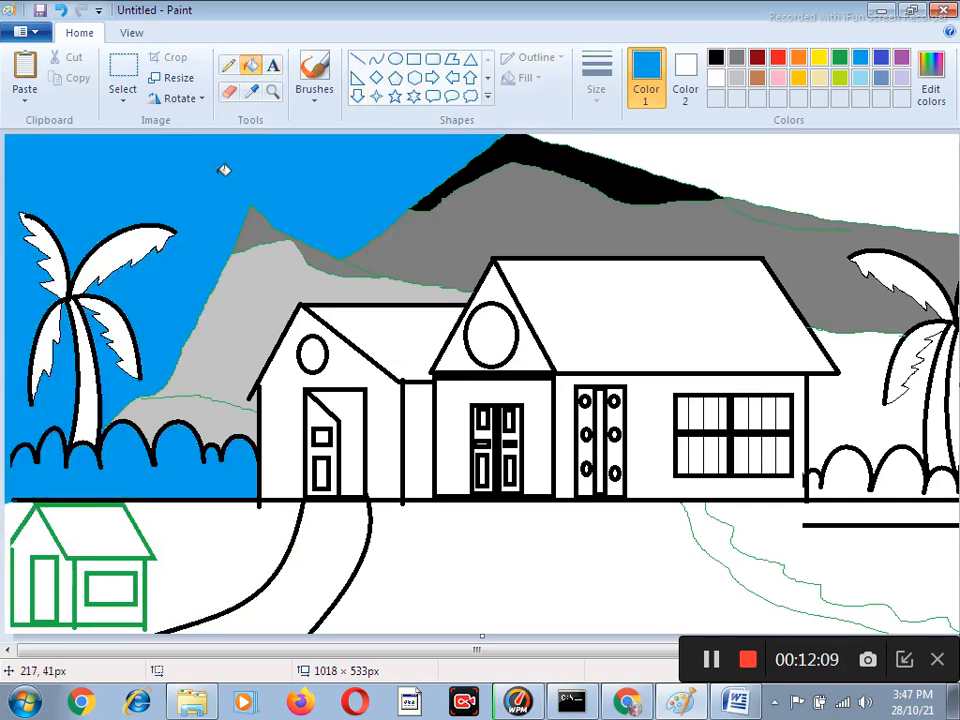
{"action": "left_click", "coordinate": [790, 175]}
Fill the four leaves of the left palm tree green and its trunk dark red.
{"action": "left_click", "coordinate": [840, 57]}
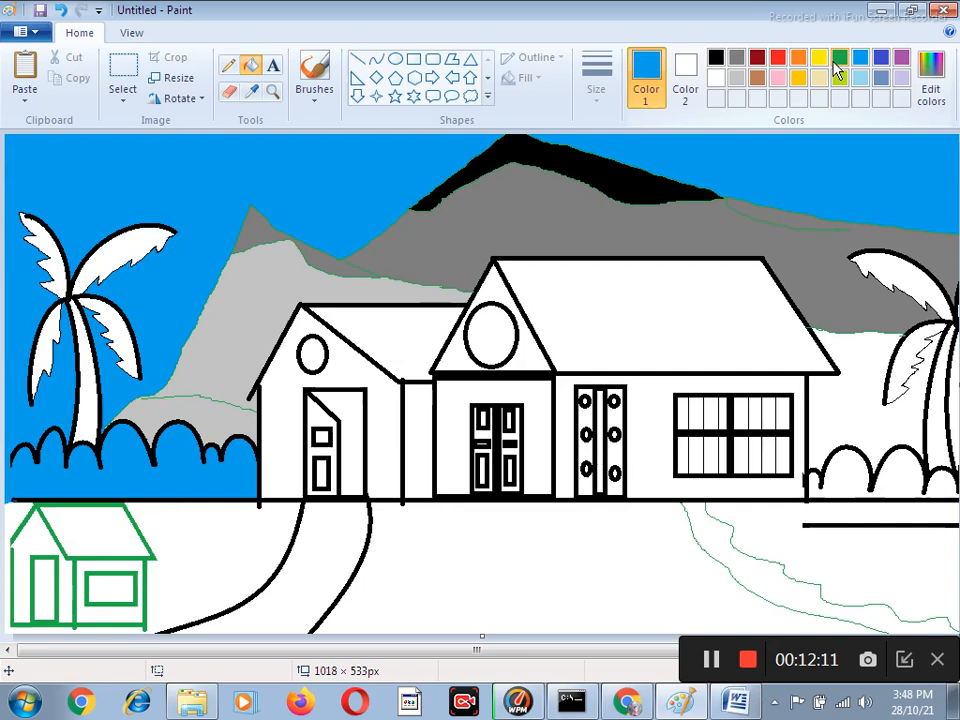
{"action": "left_click", "coordinate": [121, 244]}
{"action": "left_click", "coordinate": [52, 248]}
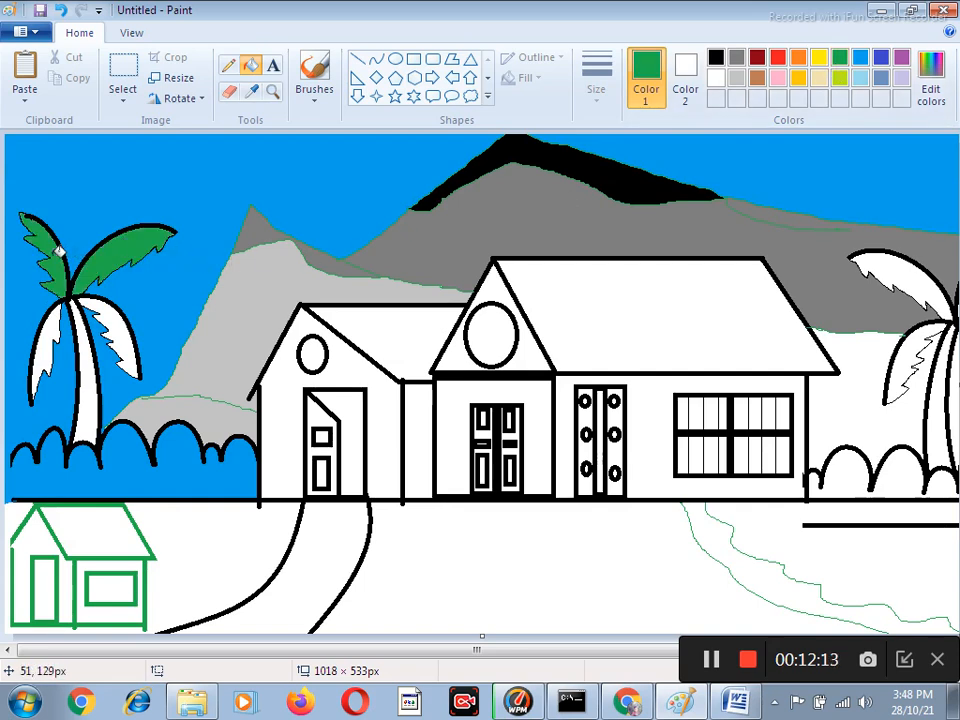
{"action": "left_click", "coordinate": [70, 320]}
{"action": "left_click", "coordinate": [128, 325]}
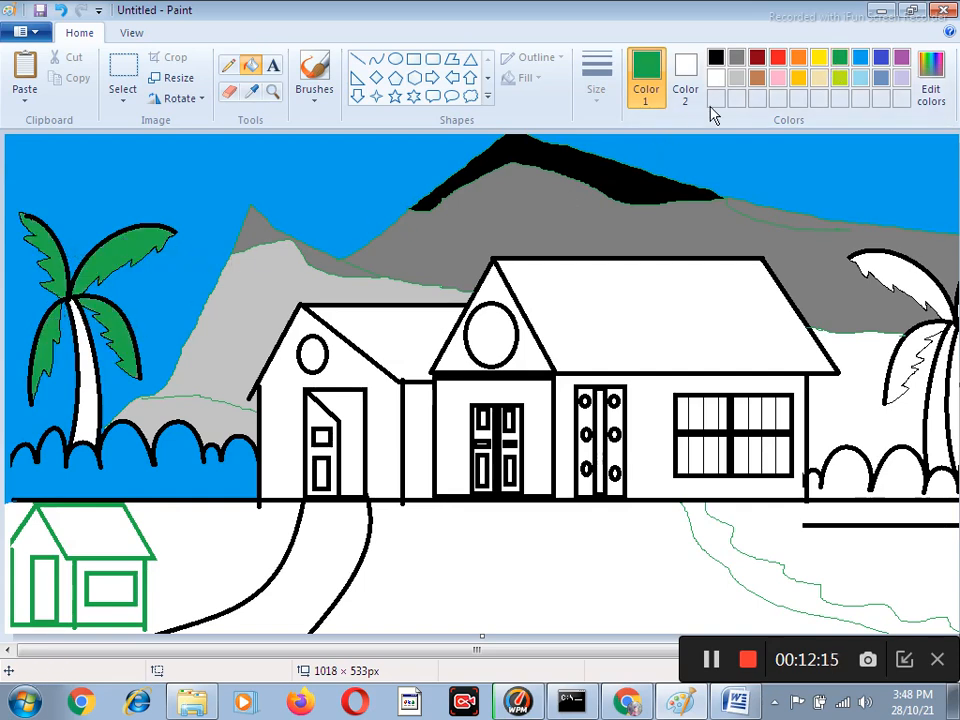
{"action": "left_click", "coordinate": [757, 58]}
{"action": "left_click", "coordinate": [95, 417]}
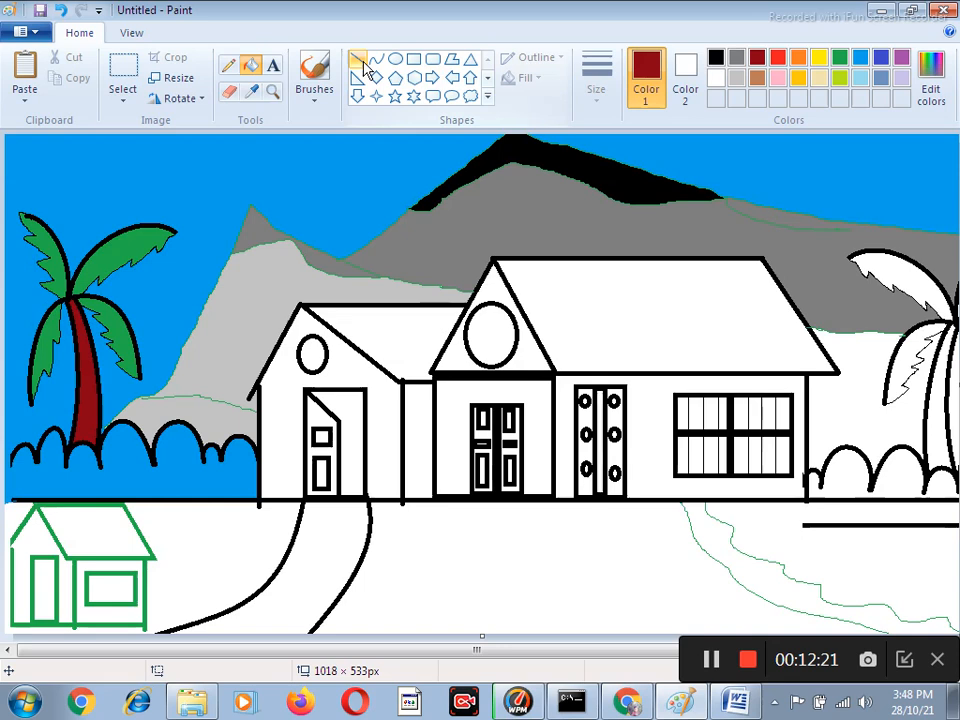
Close the outline of the left bushes at the picture's edge with the Pencil and fill these bushes green.
{"action": "left_click", "coordinate": [229, 66]}
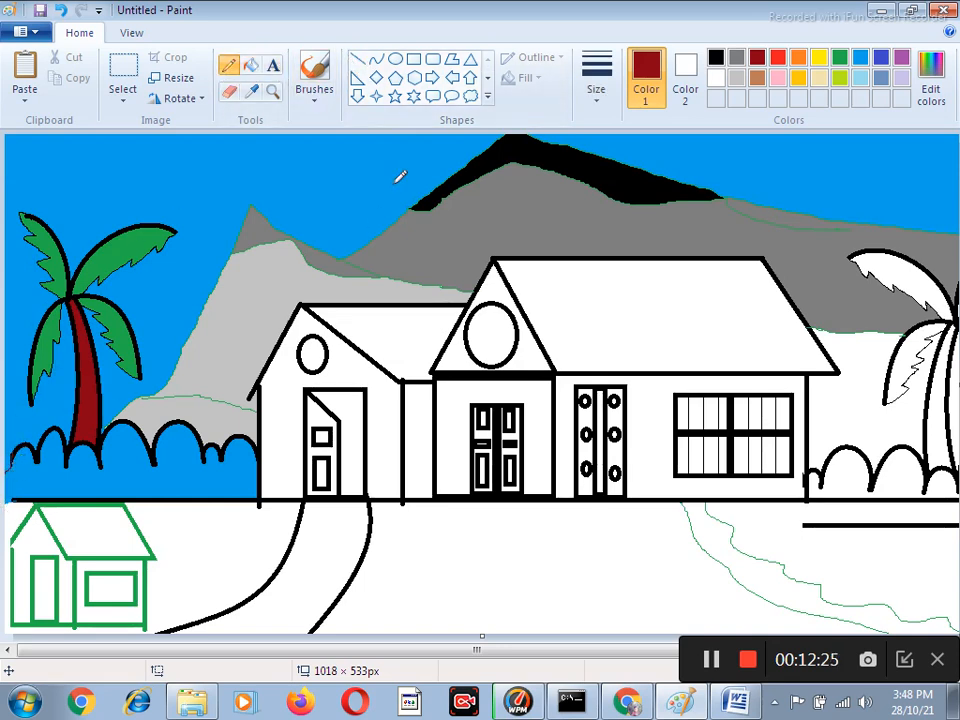
{"action": "left_click", "coordinate": [251, 67]}
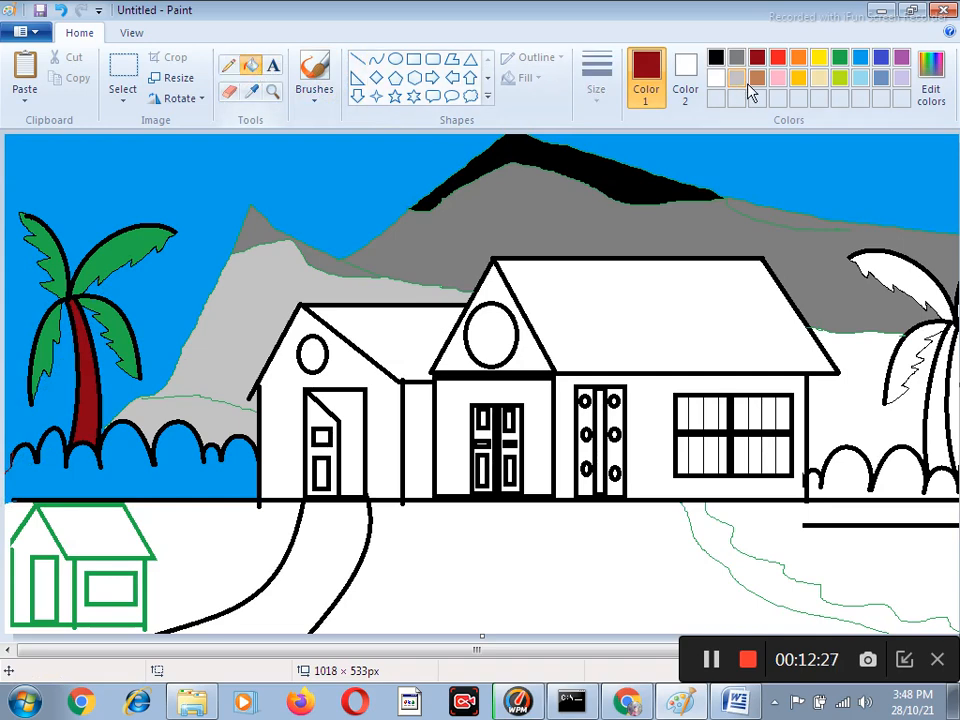
{"action": "left_click", "coordinate": [841, 58]}
{"action": "left_click", "coordinate": [72, 458]}
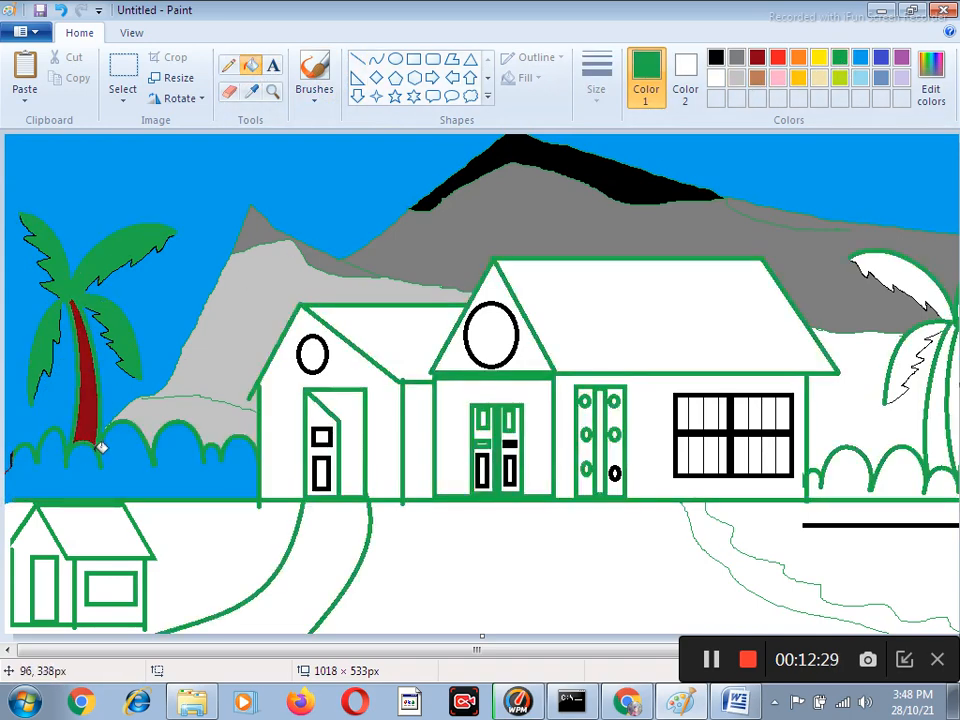
{"action": "key", "text": "ctrl+z"}
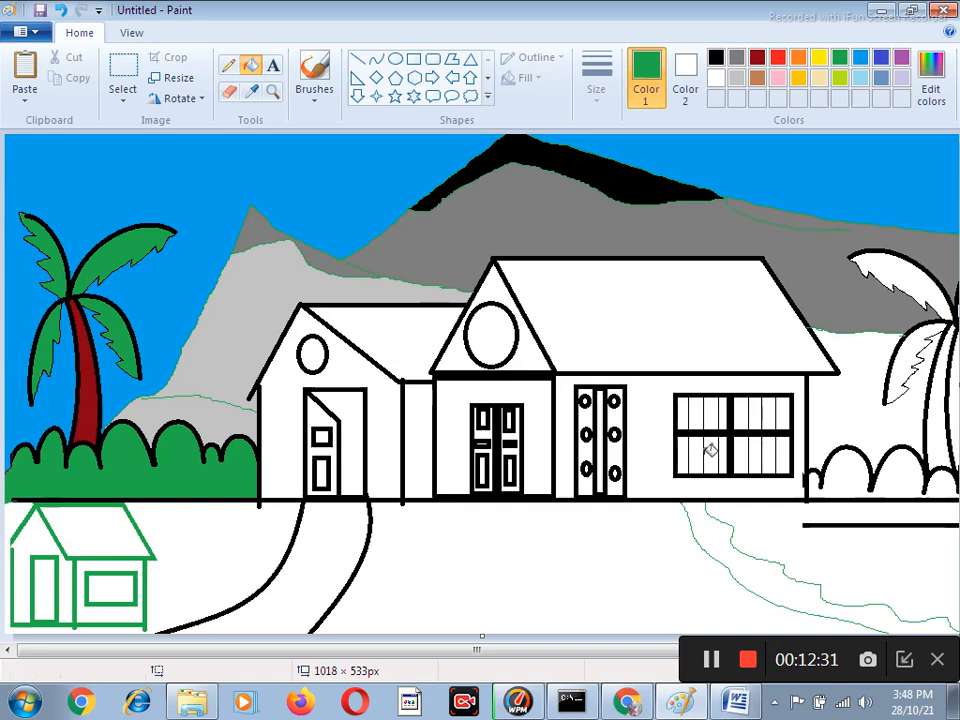
Fill the right bushes and right palm leaves green, the hill behind them lime, and that palm's trunk dark red.
{"action": "left_click", "coordinate": [896, 455]}
{"action": "left_click", "coordinate": [926, 335]}
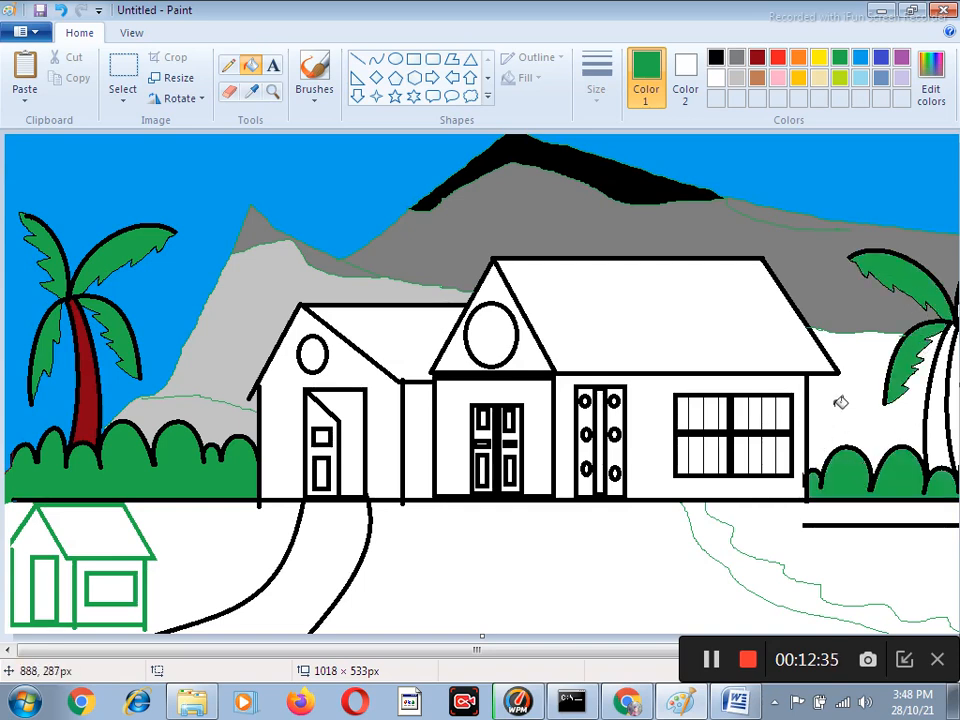
{"action": "left_click", "coordinate": [847, 85]}
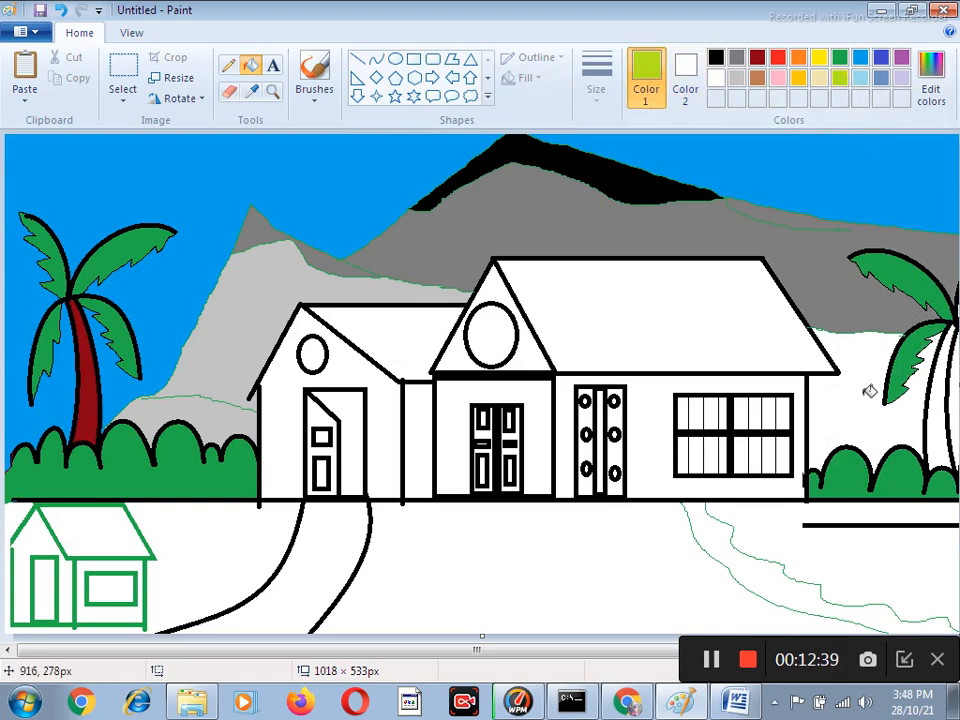
{"action": "left_click", "coordinate": [850, 395]}
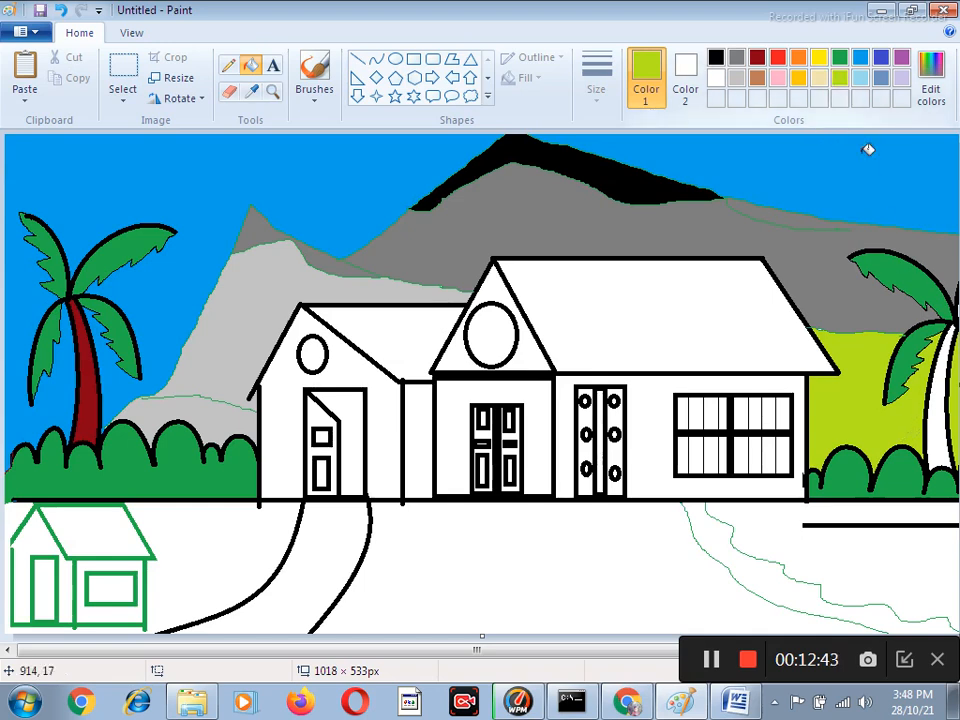
{"action": "left_click", "coordinate": [757, 57]}
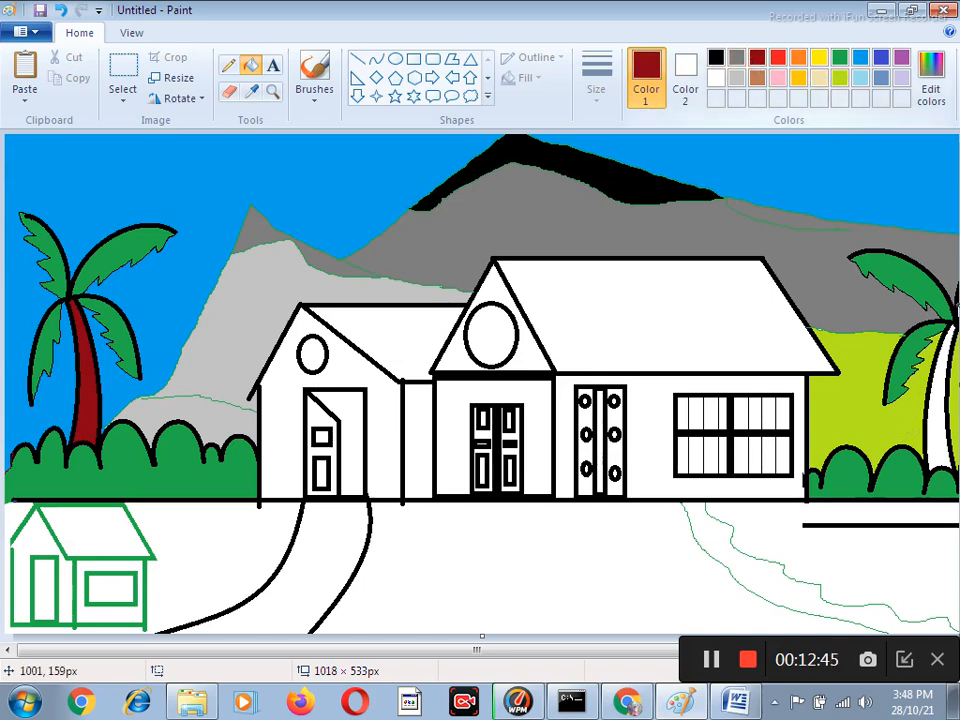
{"action": "left_click", "coordinate": [937, 425]}
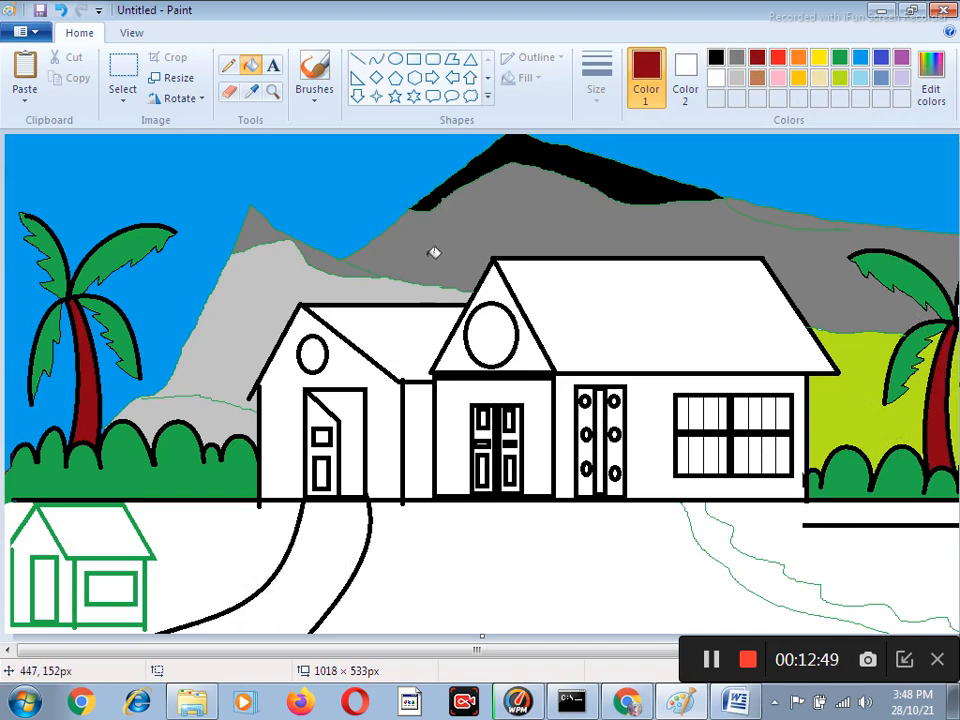
Fill the curved path light gray, the ground to the right of the wavy lines lime, and the strip between the wavy lines green.
{"action": "left_click", "coordinate": [740, 80]}
{"action": "left_click", "coordinate": [338, 541]}
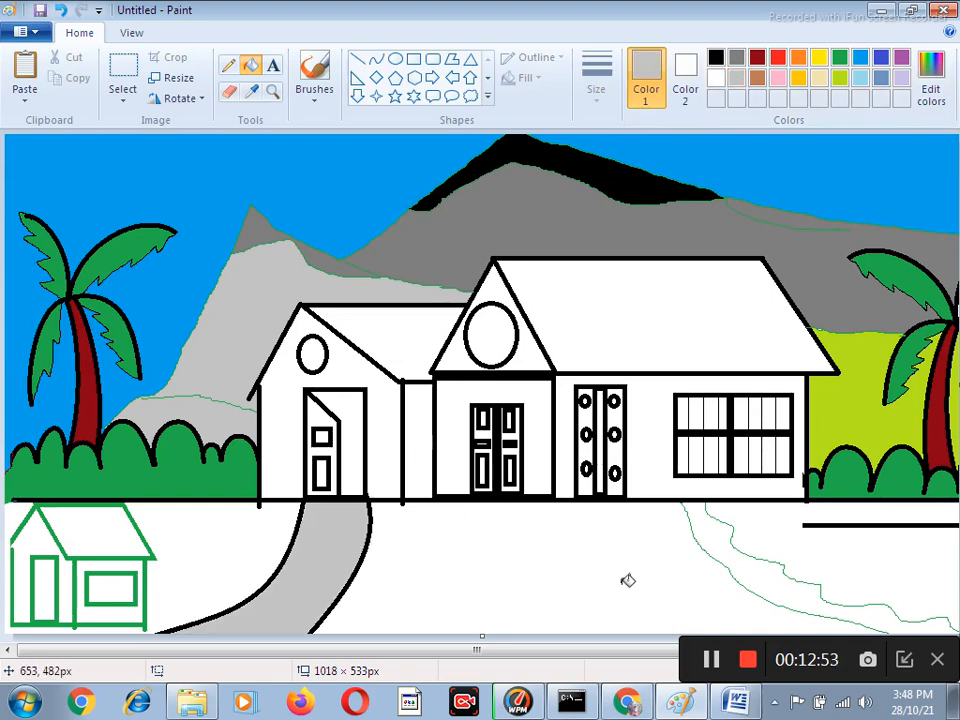
{"action": "left_click", "coordinate": [840, 78]}
{"action": "left_click", "coordinate": [910, 548]}
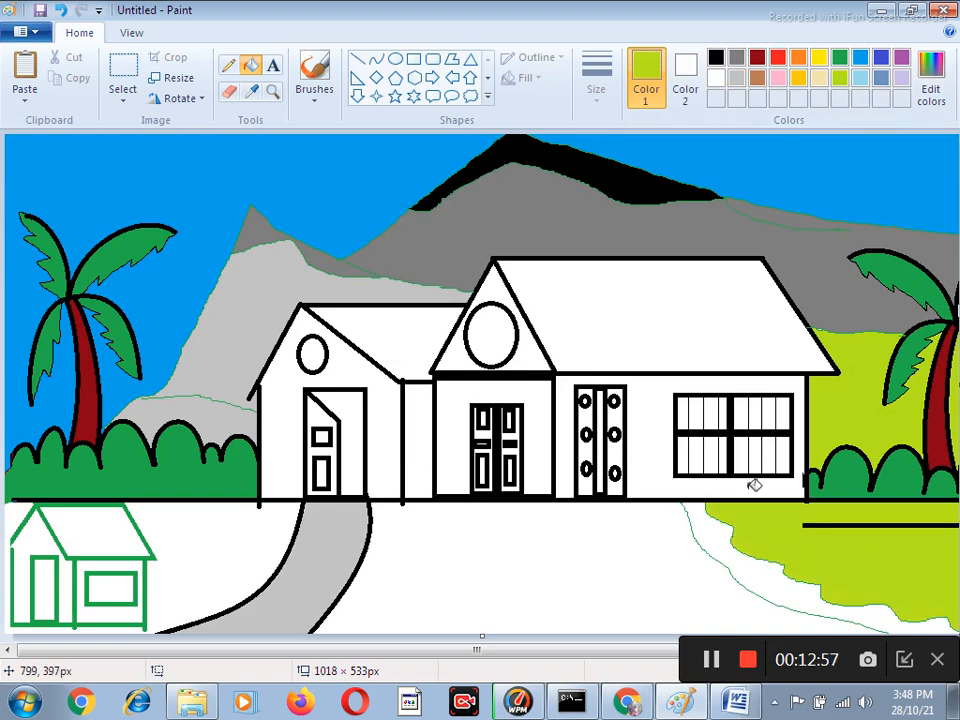
{"action": "left_click", "coordinate": [840, 57]}
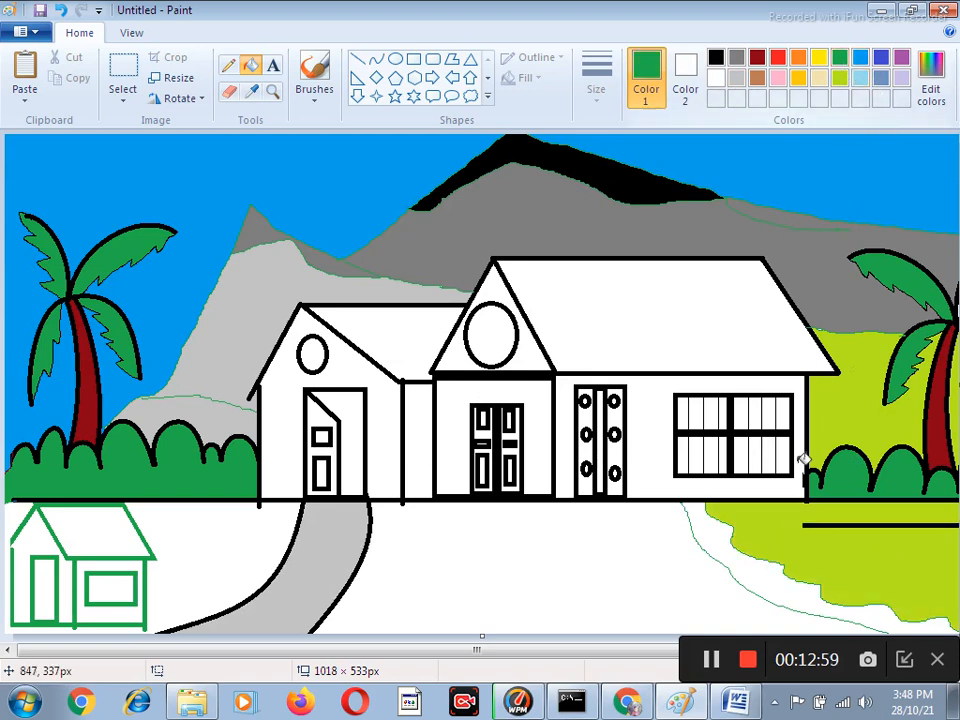
{"action": "left_click", "coordinate": [747, 566]}
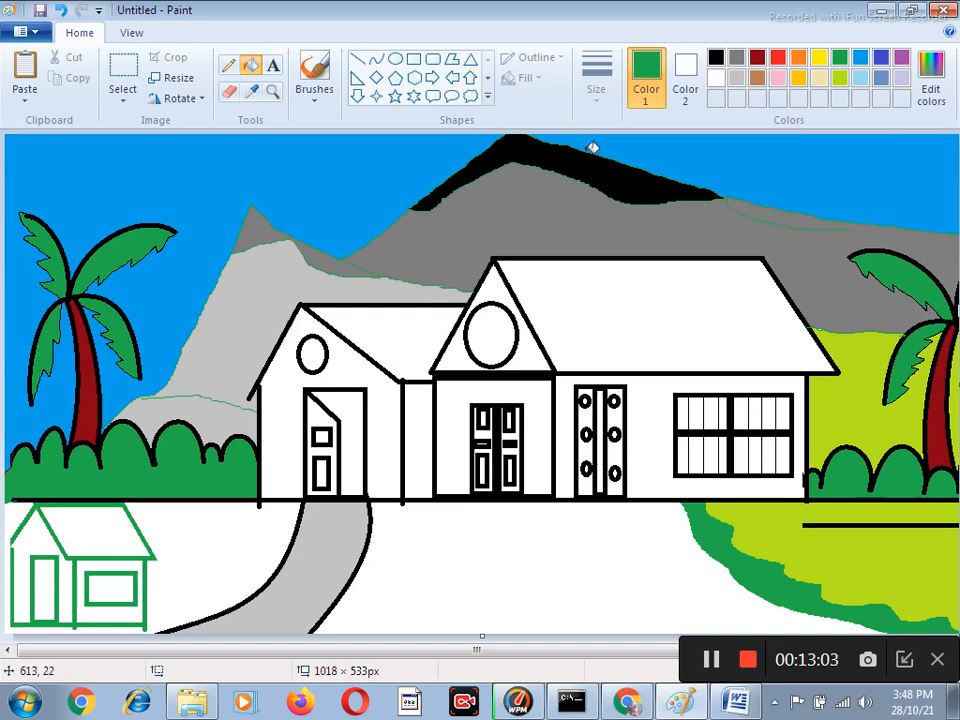
Fill the ground between the path and the green strip gray, and the walls of the main house pink.
{"action": "left_click", "coordinate": [736, 58]}
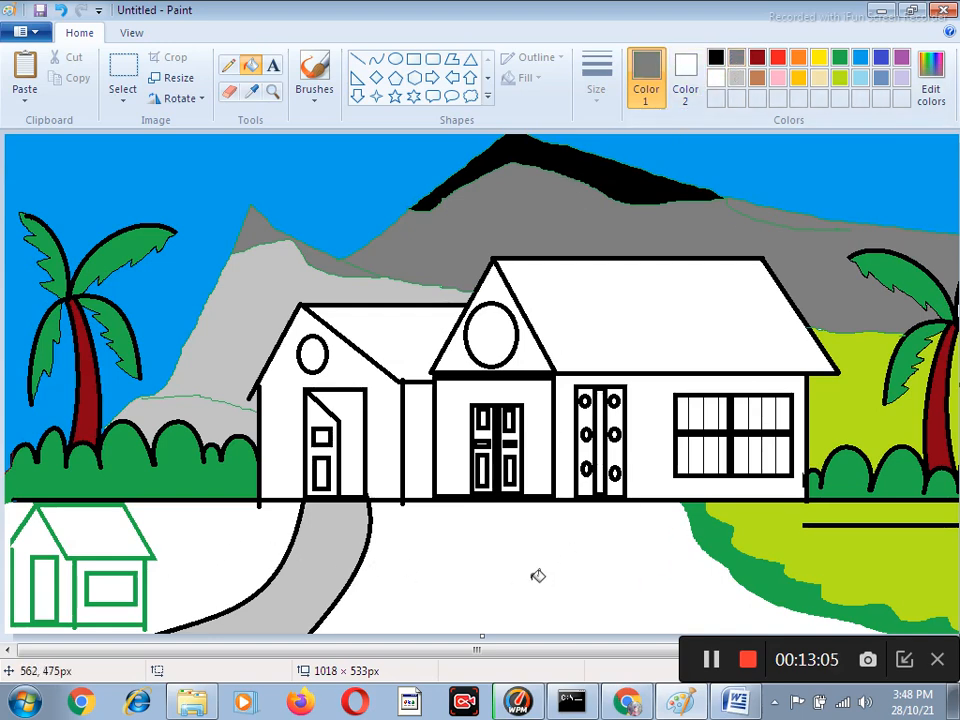
{"action": "left_click", "coordinate": [537, 576]}
{"action": "left_click", "coordinate": [778, 78]}
{"action": "left_click", "coordinate": [650, 433]}
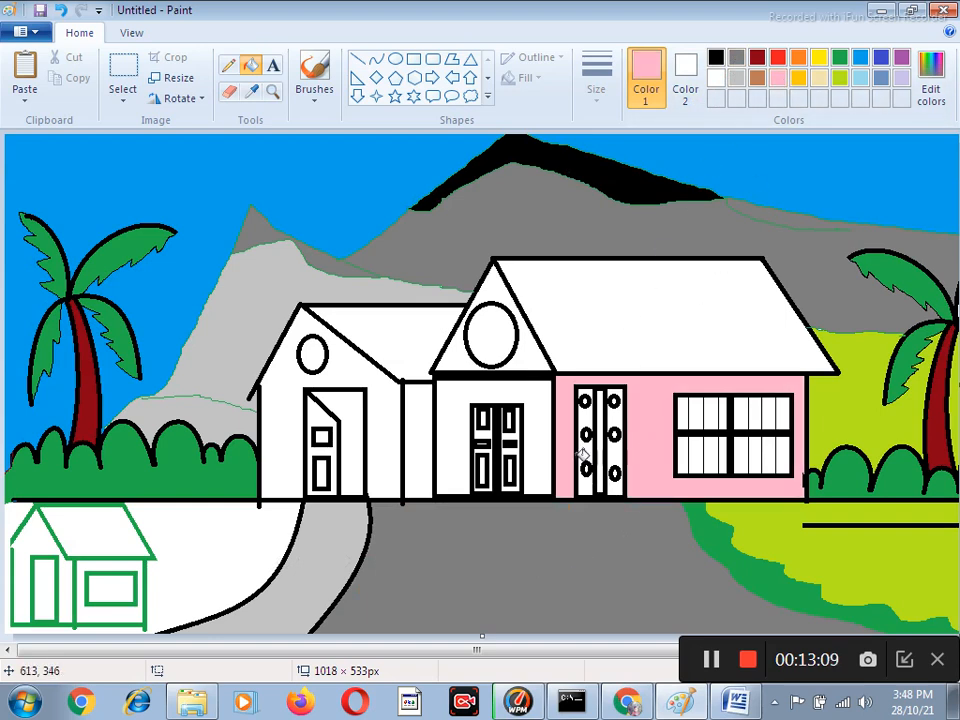
{"action": "left_click", "coordinate": [450, 430]}
{"action": "left_click", "coordinate": [390, 428]}
{"action": "left_click", "coordinate": [425, 443]}
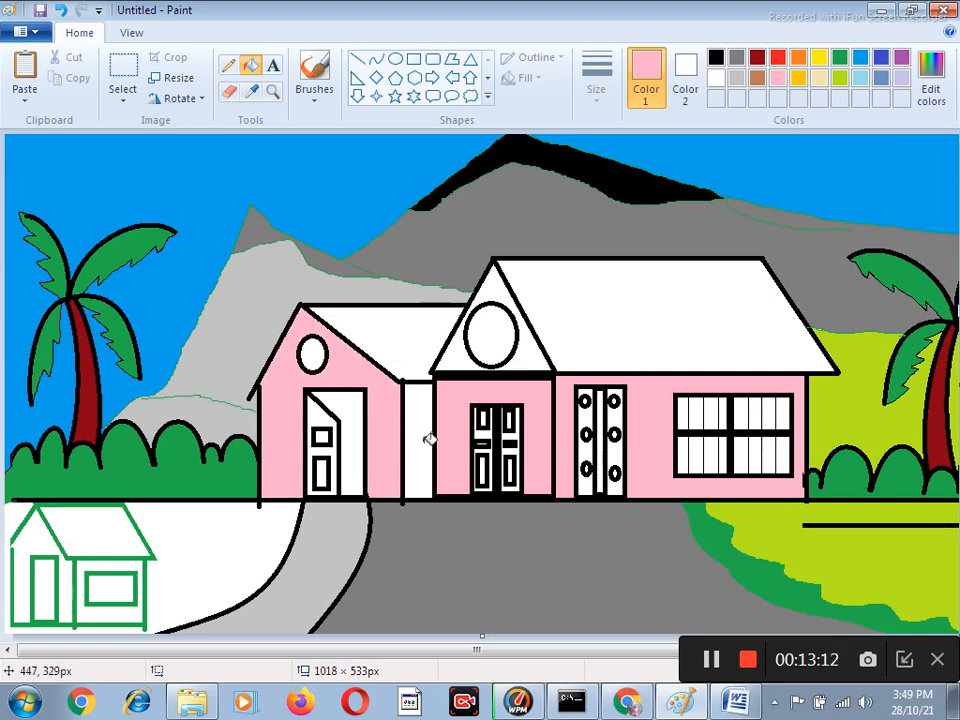
Fill both roof sections of the main house dark red and its triangular front gable gray.
{"action": "left_click", "coordinate": [757, 57]}
{"action": "left_click", "coordinate": [686, 291]}
{"action": "left_click", "coordinate": [410, 337]}
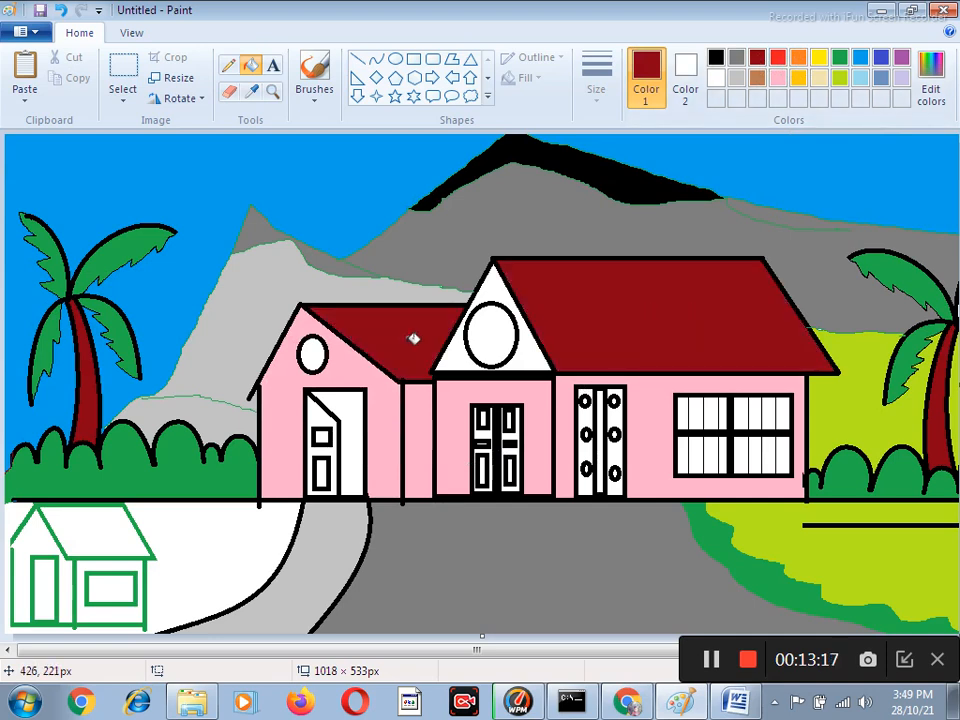
{"action": "left_click", "coordinate": [737, 58]}
{"action": "left_click", "coordinate": [520, 352]}
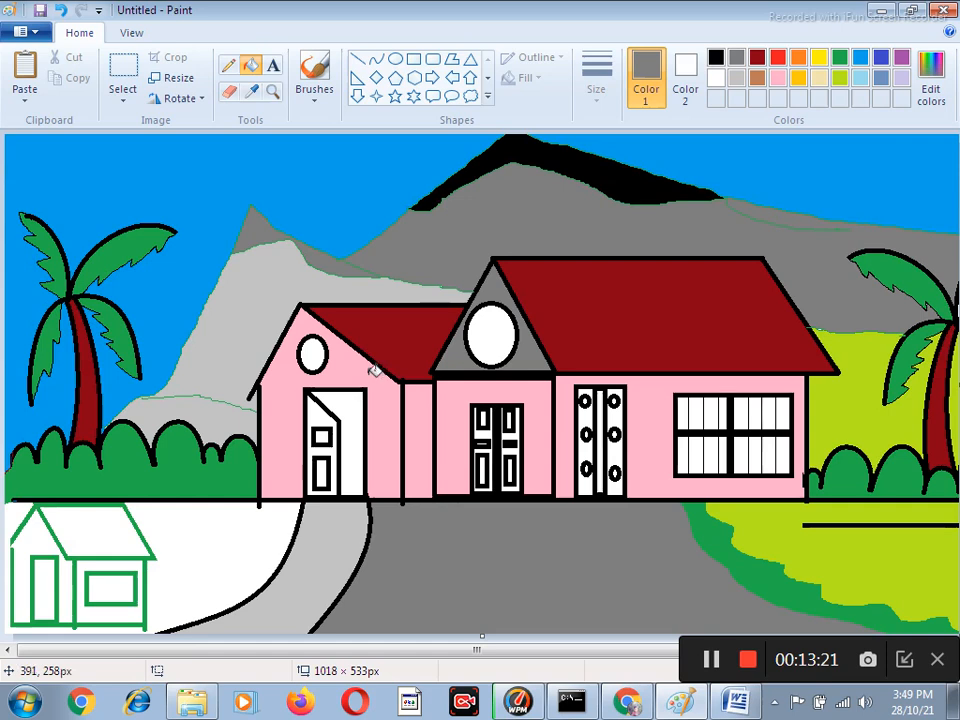
Fill the two round gable windows and the ground around the small green-outlined house light blue.
{"action": "left_click", "coordinate": [858, 79]}
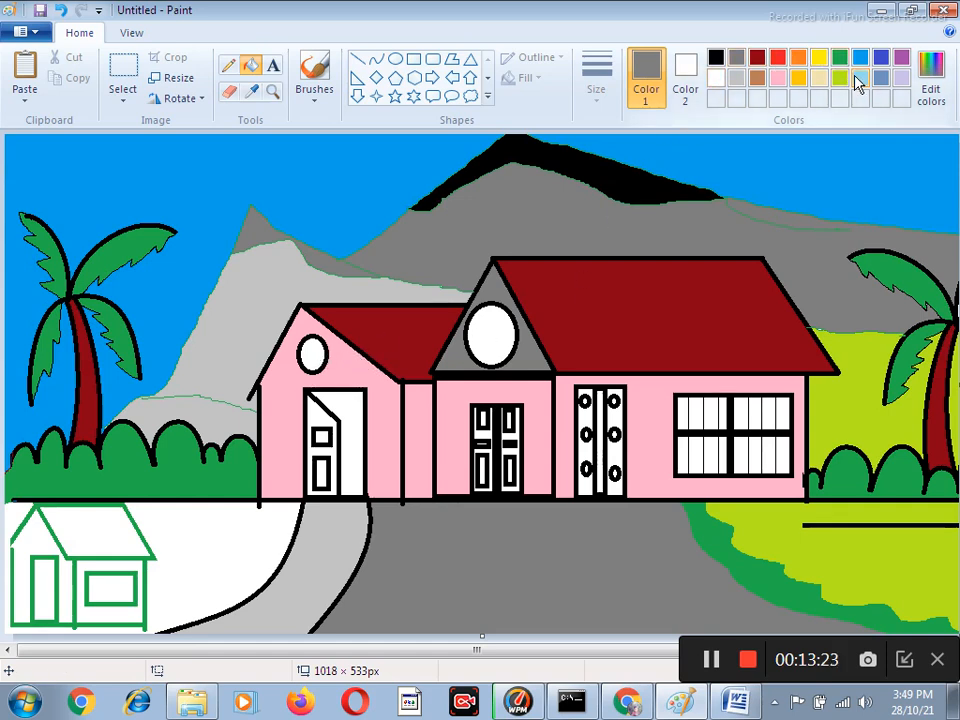
{"action": "left_click", "coordinate": [489, 332]}
{"action": "left_click", "coordinate": [312, 349]}
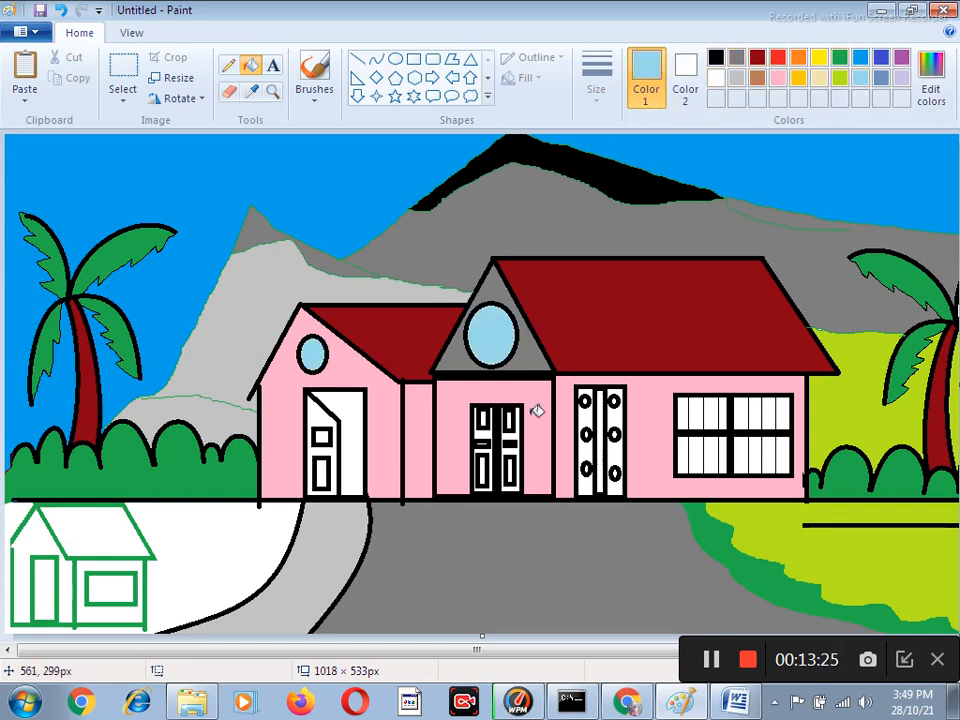
{"action": "scroll", "coordinate": [321, 476], "scroll_direction": "right", "scroll_amount": 1}
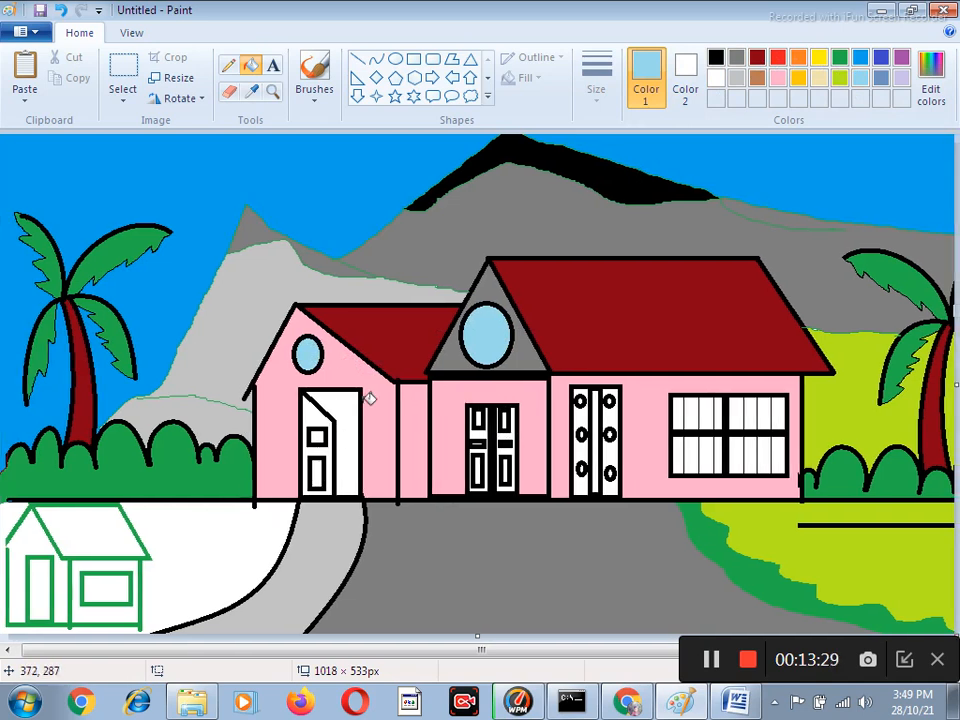
{"action": "scroll", "coordinate": [490, 453], "scroll_direction": "left", "scroll_amount": 1}
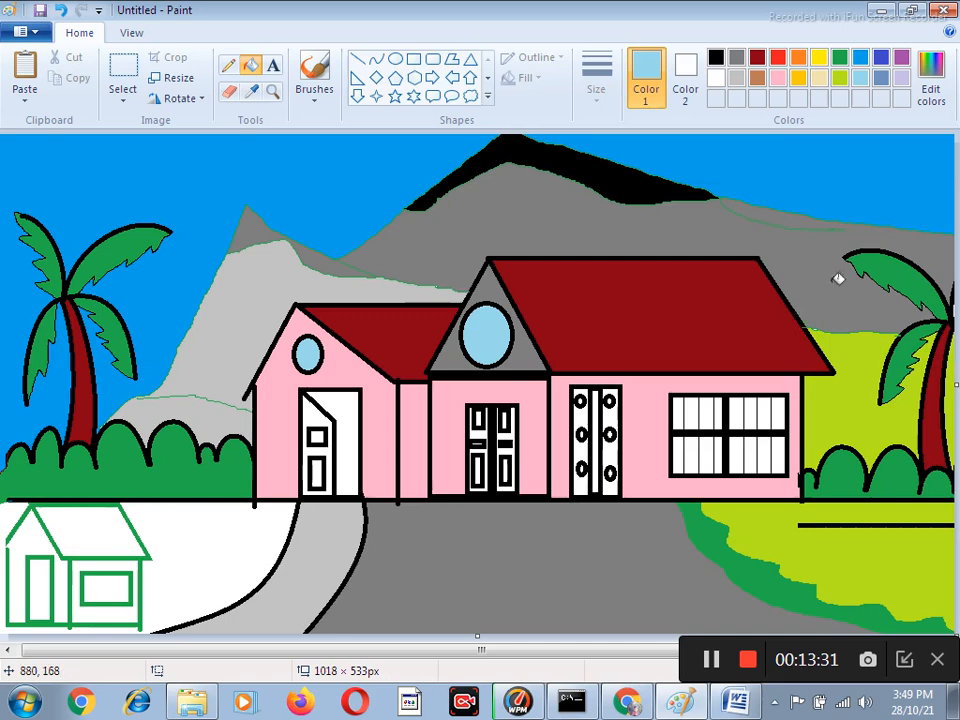
{"action": "left_click", "coordinate": [289, 524]}
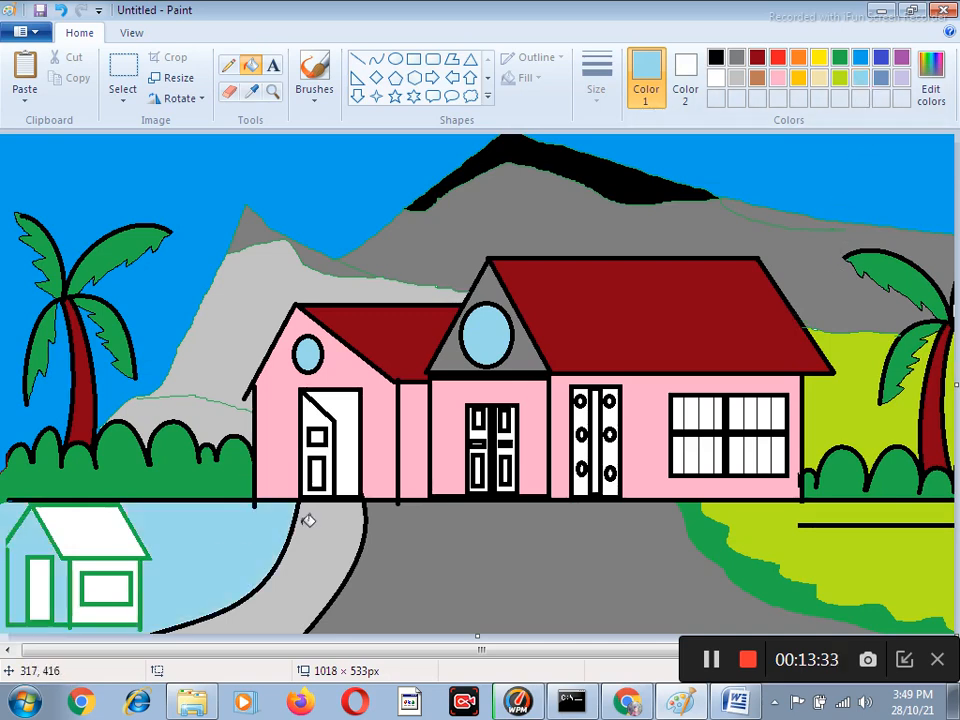
{"action": "scroll", "coordinate": [530, 450], "scroll_direction": "left", "scroll_amount": 1}
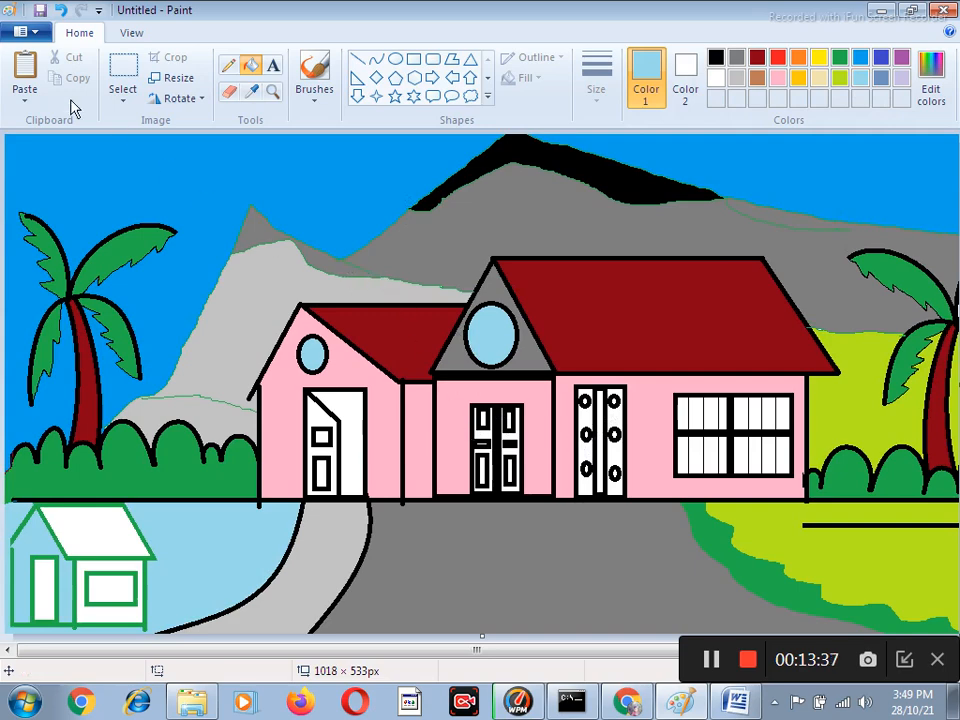
Save the picture as a PNG file named "first days".
{"action": "left_click", "coordinate": [35, 35]}
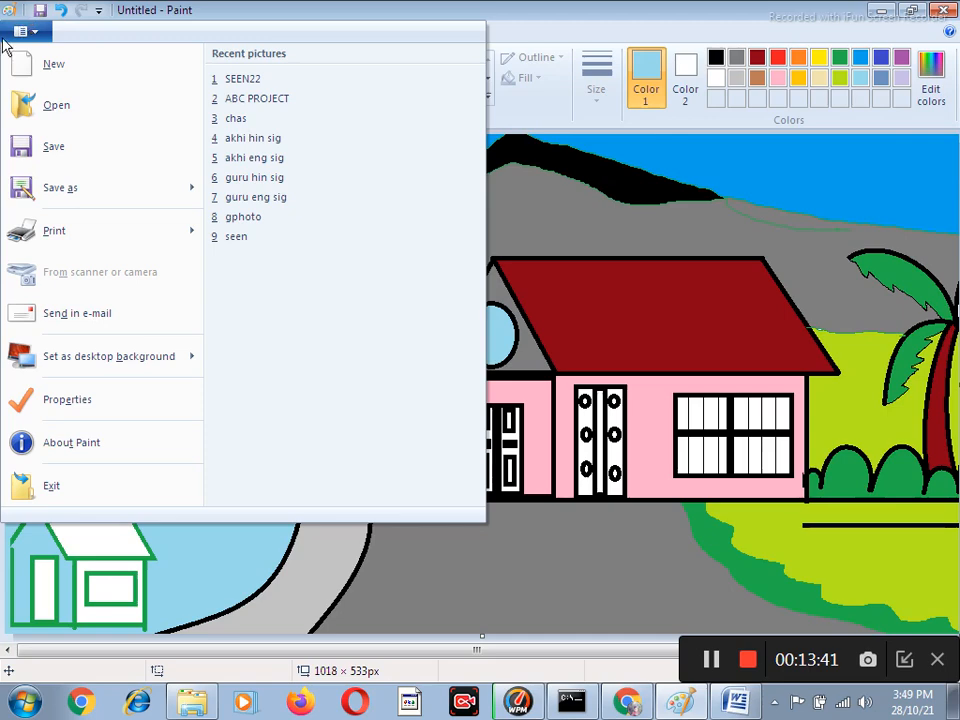
{"action": "left_click", "coordinate": [68, 146]}
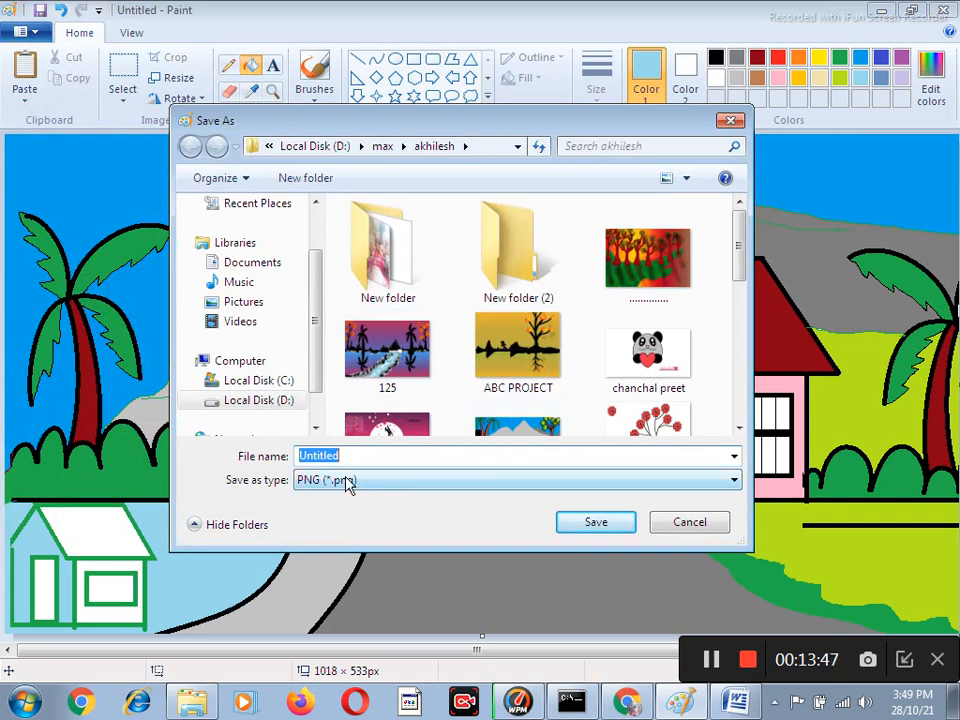
{"action": "left_click", "coordinate": [342, 482]}
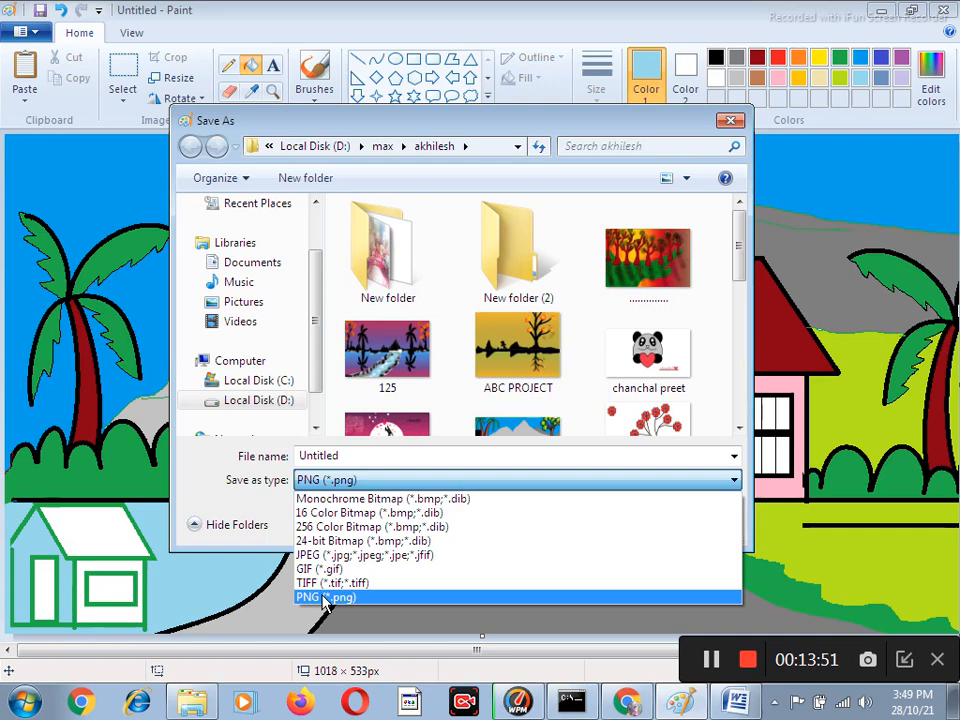
{"action": "left_click", "coordinate": [326, 598]}
{"action": "left_click", "coordinate": [358, 457]}
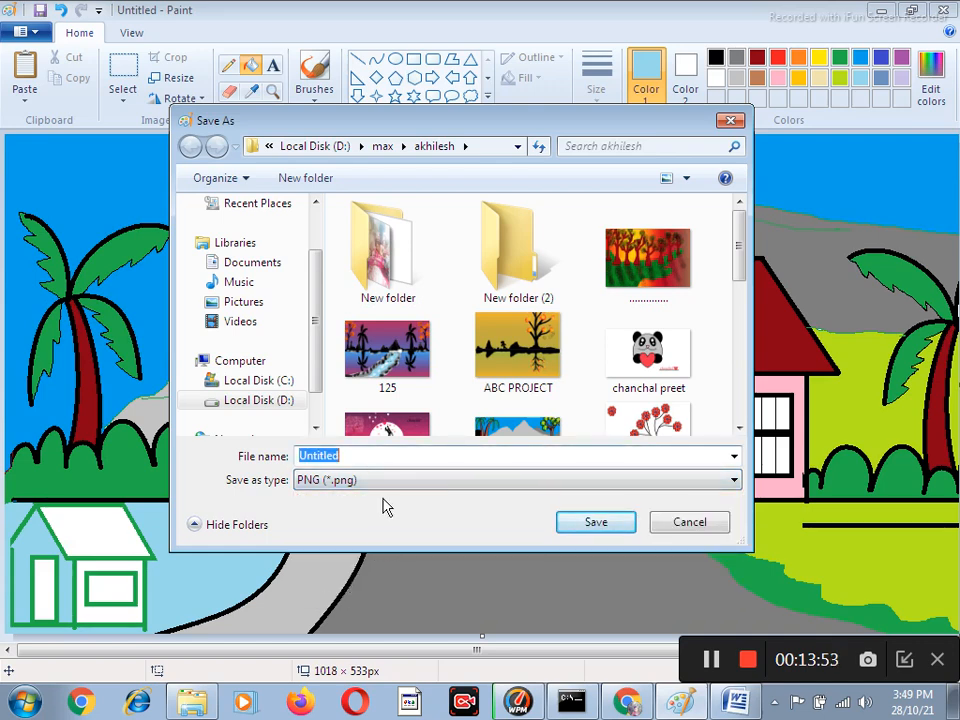
{"action": "type", "text": "first days"}
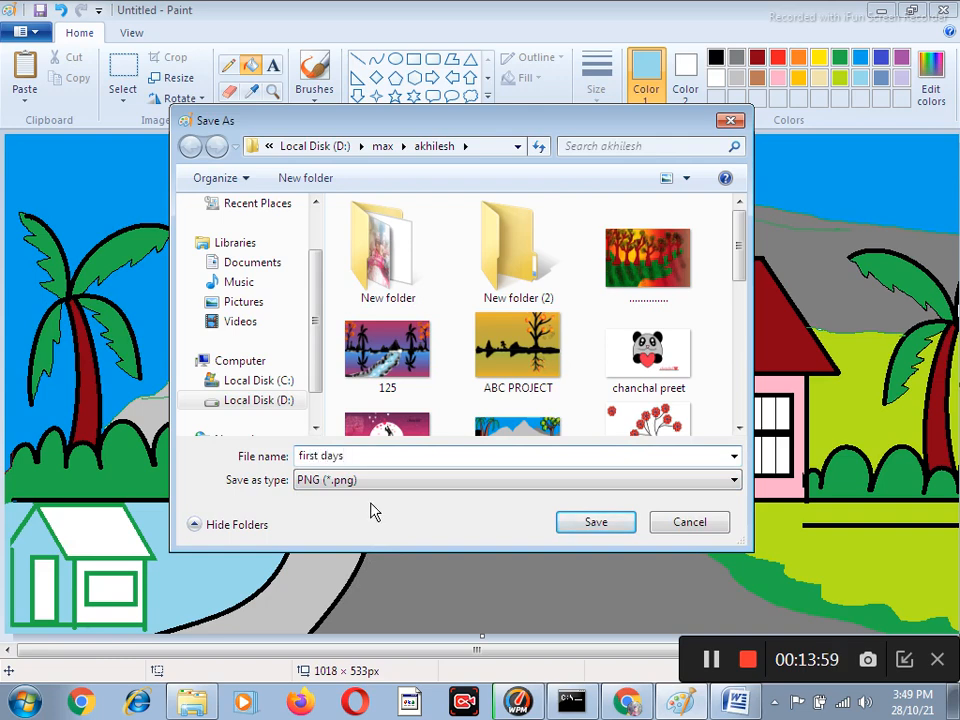
{"action": "key", "text": "Return"}
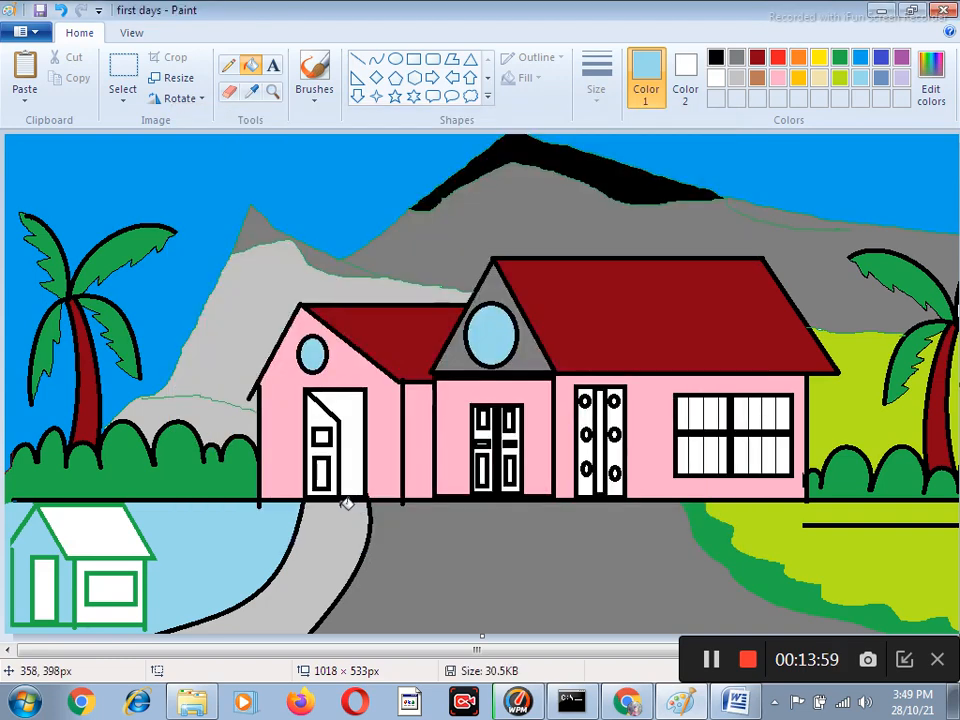
Open the saved picture "ABC PROJECT" to view it.
{"action": "left_click", "coordinate": [34, 36]}
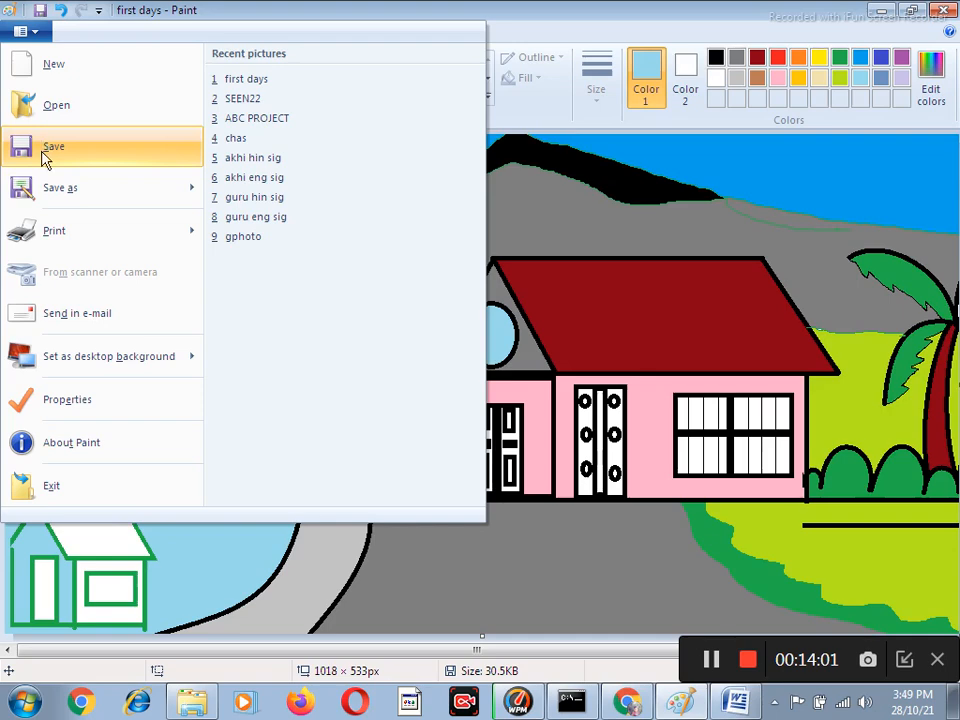
{"action": "left_click", "coordinate": [60, 122]}
{"action": "left_click", "coordinate": [517, 350]}
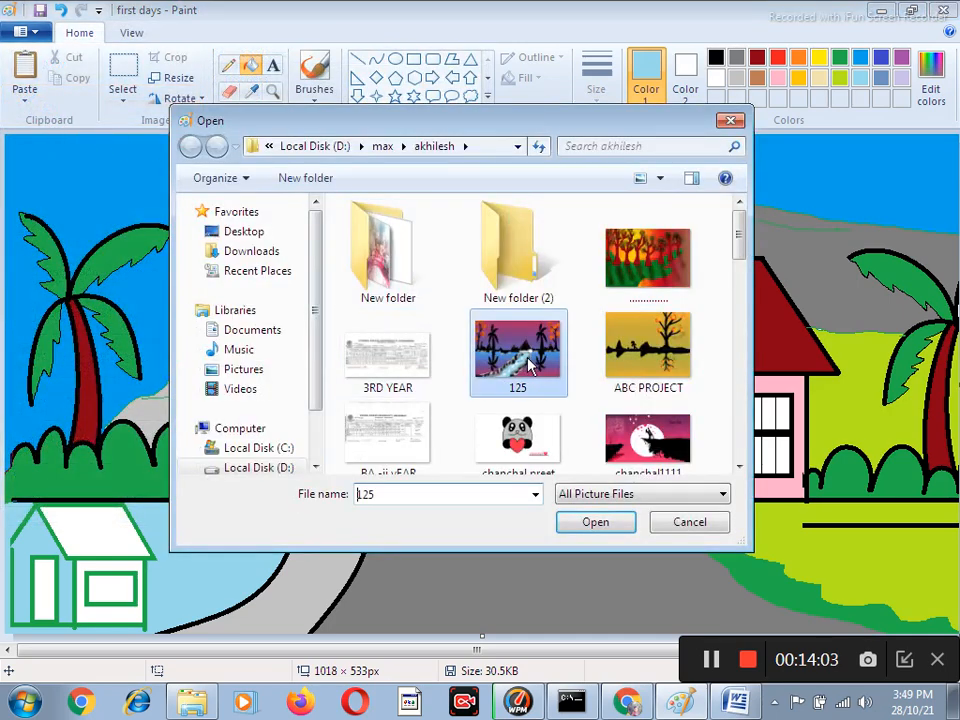
{"action": "left_click", "coordinate": [648, 350]}
{"action": "left_click", "coordinate": [592, 524]}
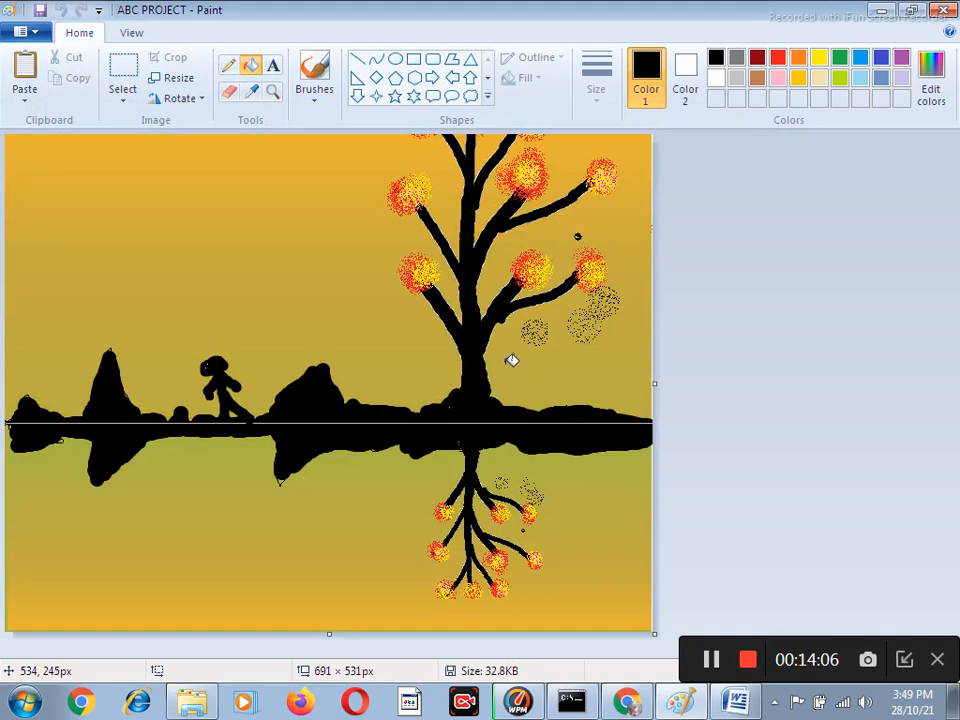
Open the saved picture "125" to view it.
{"action": "left_click", "coordinate": [33, 32]}
{"action": "left_click", "coordinate": [74, 112]}
{"action": "left_click", "coordinate": [517, 370]}
{"action": "left_click", "coordinate": [589, 518]}
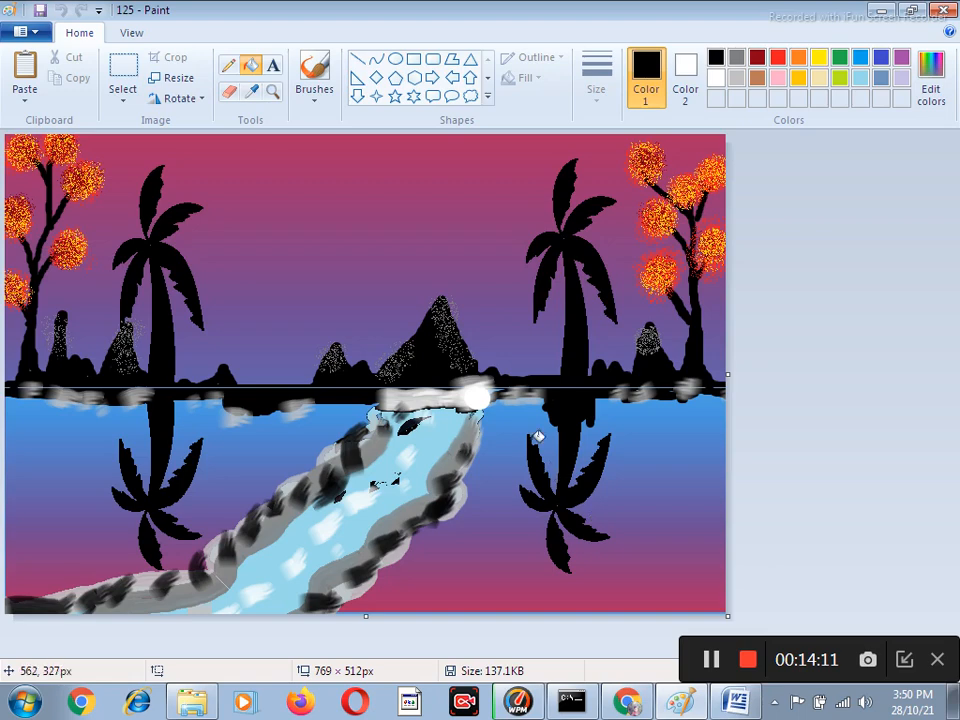
Browse the saved pictures and open "SEE6" to view it.
{"action": "left_click", "coordinate": [36, 35]}
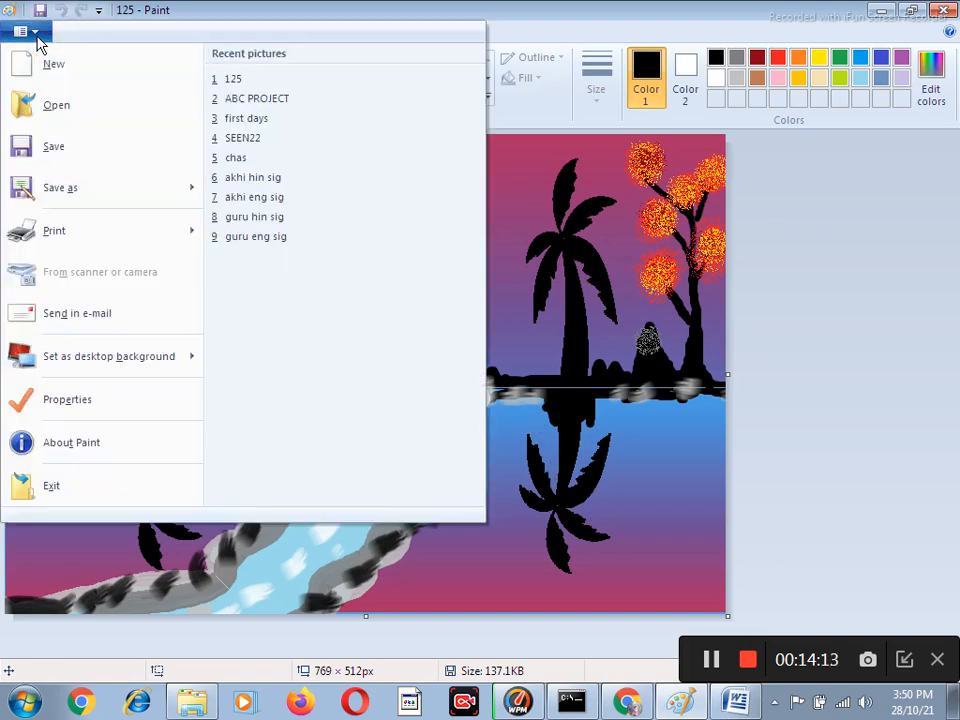
{"action": "left_click", "coordinate": [70, 106]}
{"action": "left_click", "coordinate": [521, 394]}
{"action": "scroll", "coordinate": [620, 348], "scroll_direction": "down", "scroll_amount": 5}
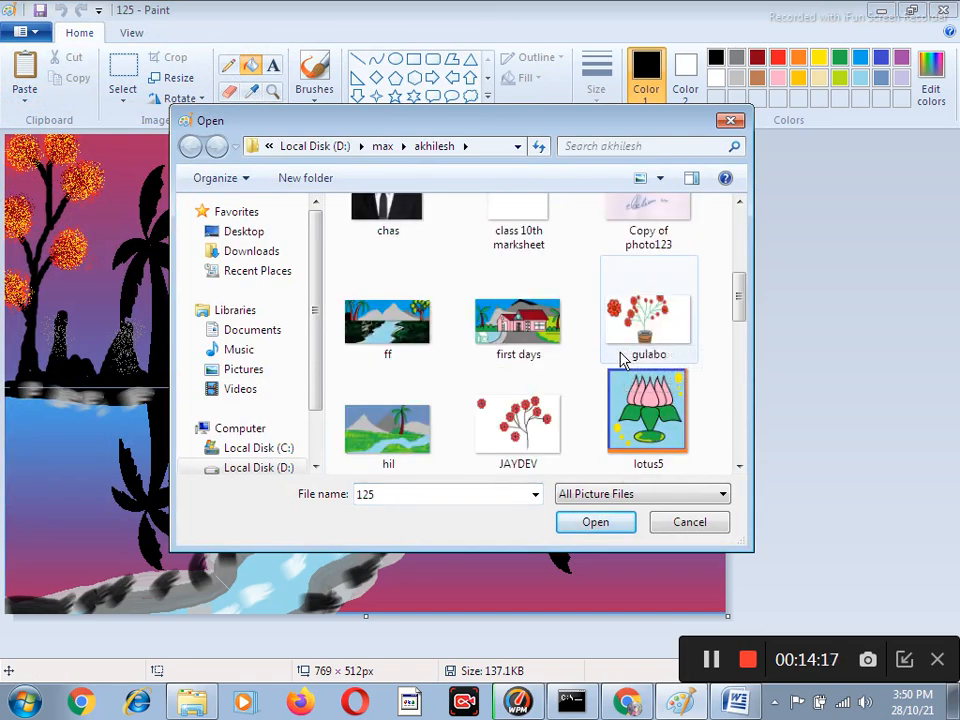
{"action": "scroll", "coordinate": [622, 355], "scroll_direction": "down", "scroll_amount": 3}
{"action": "scroll", "coordinate": [621, 375], "scroll_direction": "down", "scroll_amount": 3}
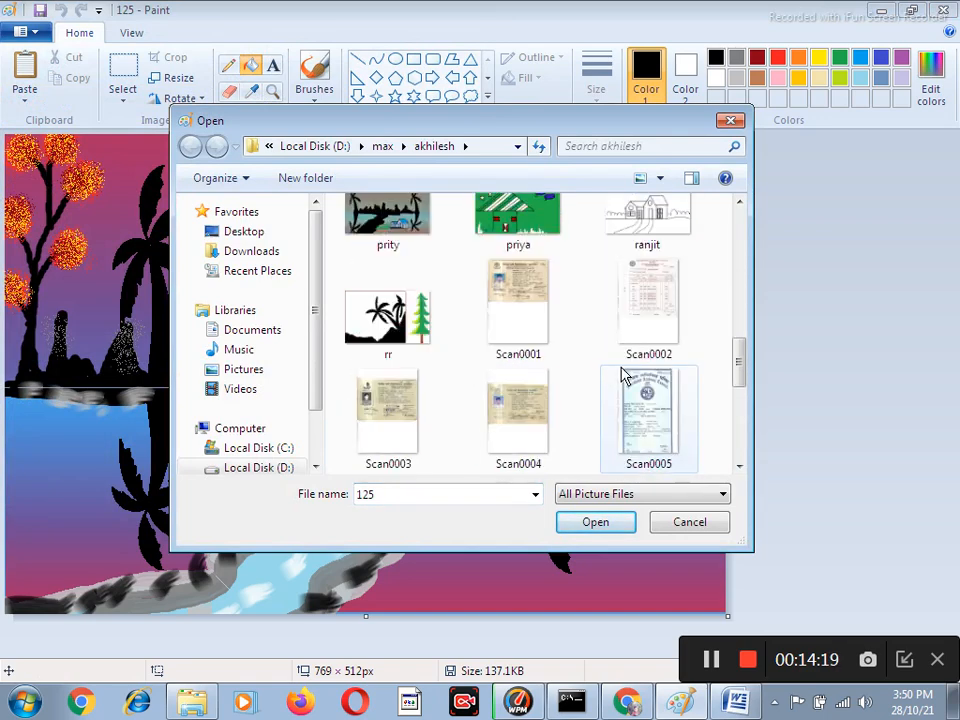
{"action": "scroll", "coordinate": [600, 384], "scroll_direction": "down", "scroll_amount": 3}
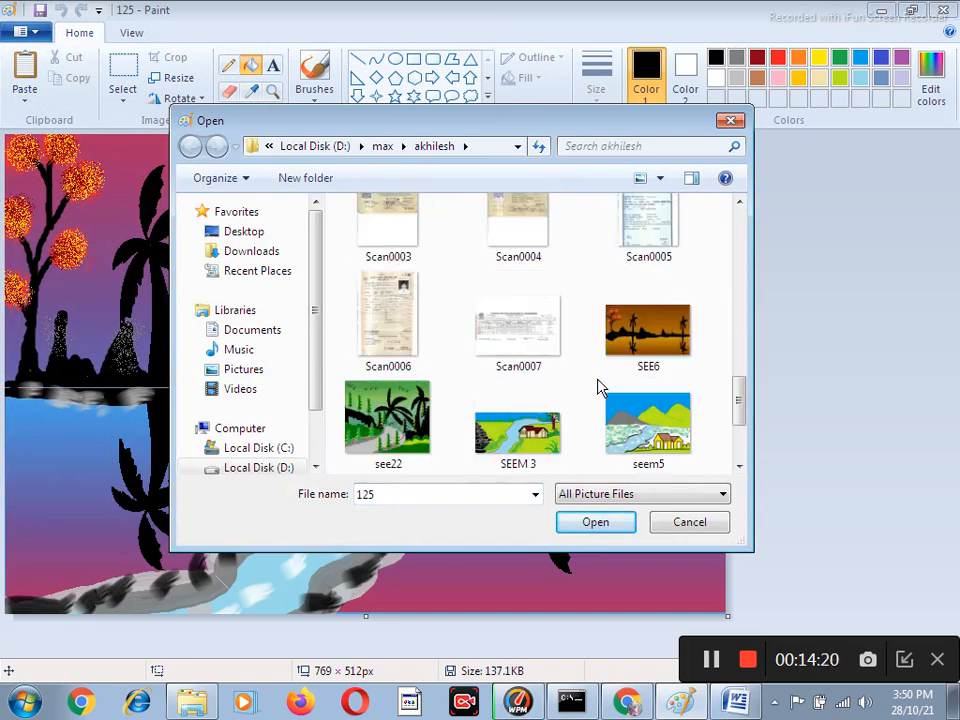
{"action": "left_click", "coordinate": [649, 338]}
{"action": "left_click", "coordinate": [617, 522]}
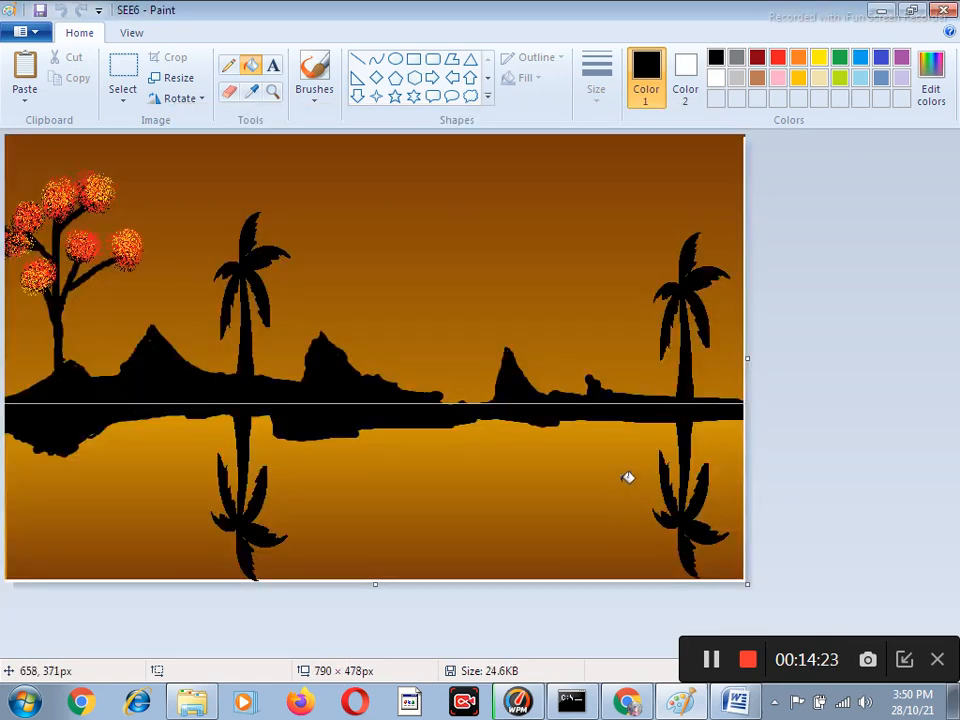